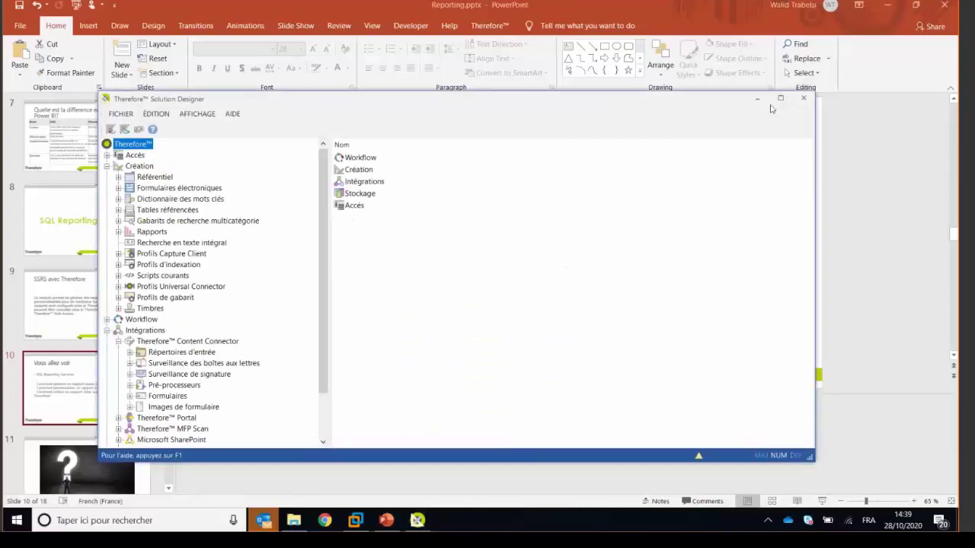
Open the Facture pour rapport category under Webinar > EMEA > Reporting to examine its index fields, and close it.
{"action": "left_click", "coordinate": [781, 100]}
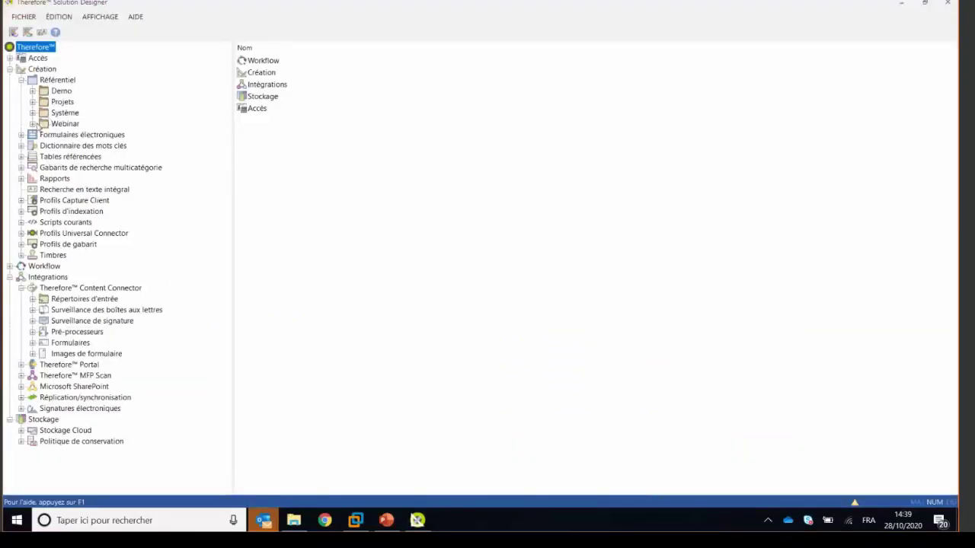
{"action": "left_click", "coordinate": [32, 124]}
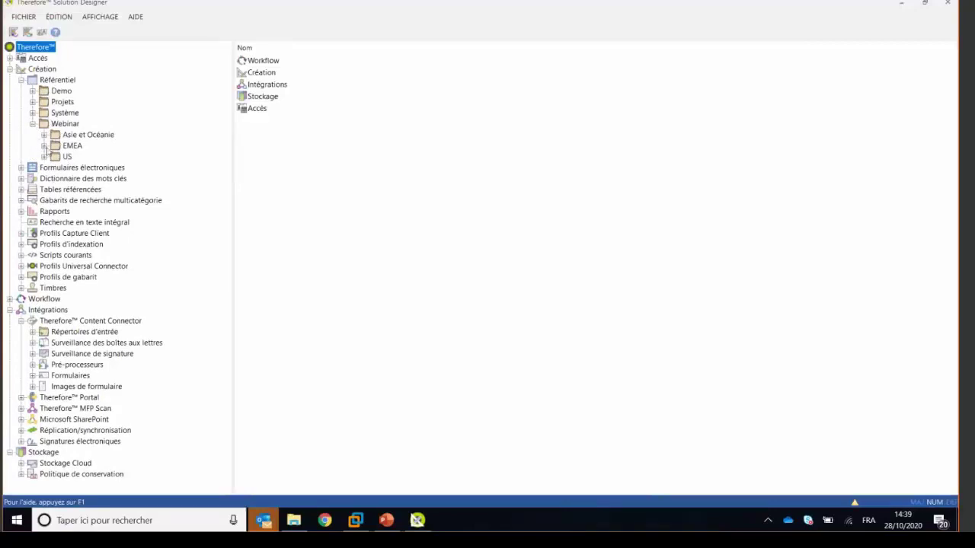
{"action": "left_click", "coordinate": [44, 145]}
{"action": "left_click", "coordinate": [56, 167]}
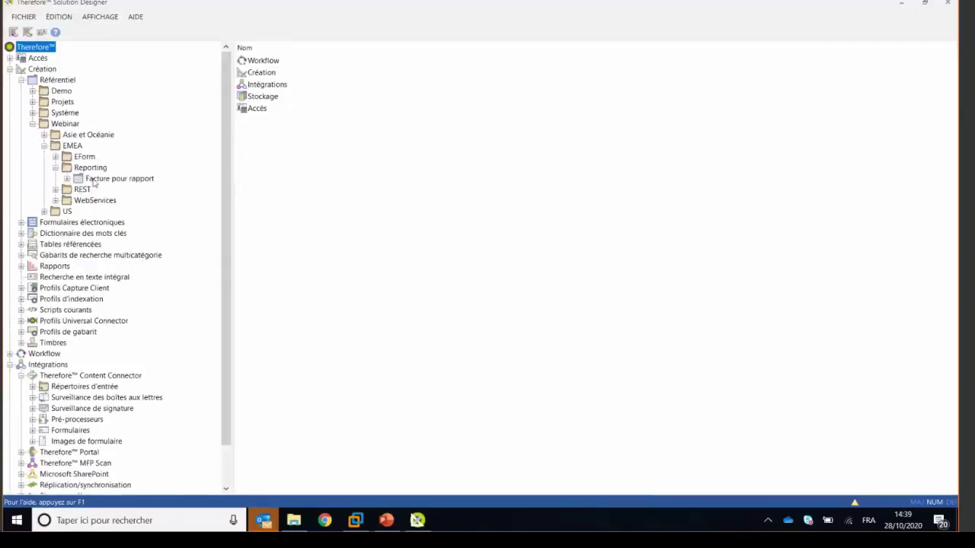
{"action": "double_click", "coordinate": [117, 179]}
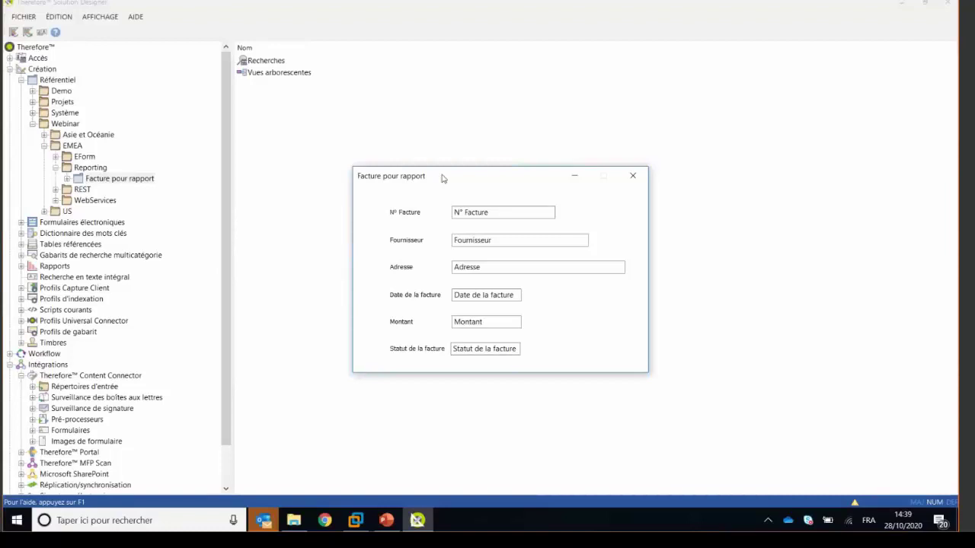
{"action": "left_click", "coordinate": [631, 177]}
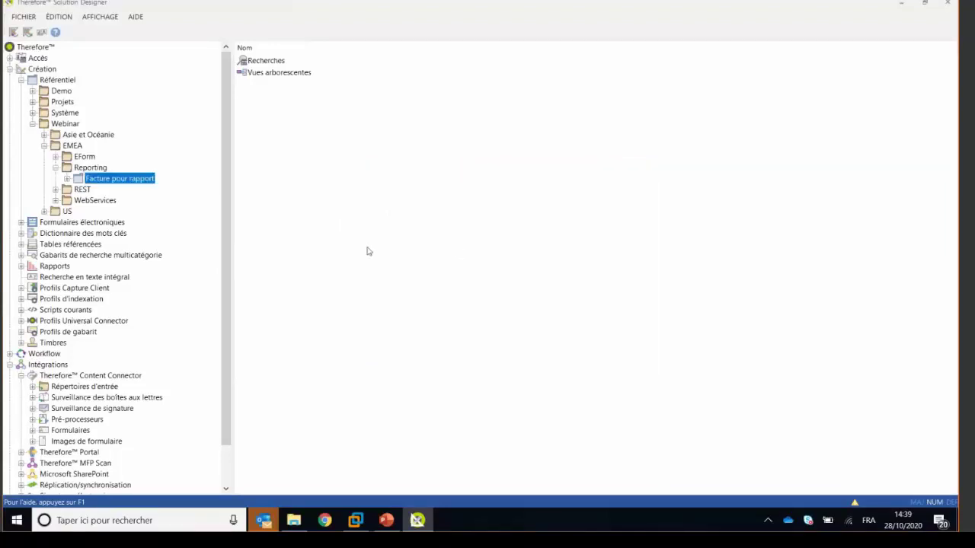
Expand Rapports > SQL Server Reporting Services > Gabarits to list the available report templates.
{"action": "left_click", "coordinate": [54, 267]}
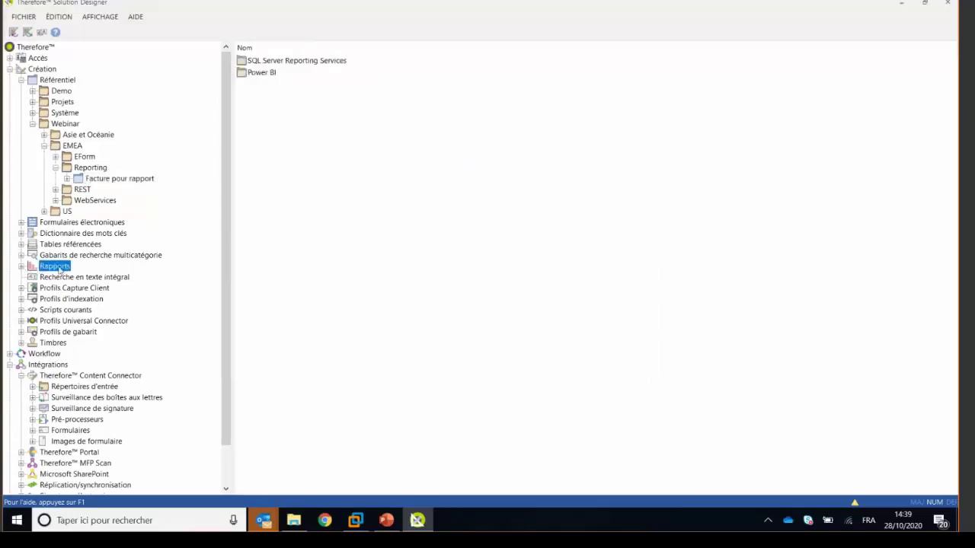
{"action": "double_click", "coordinate": [55, 267]}
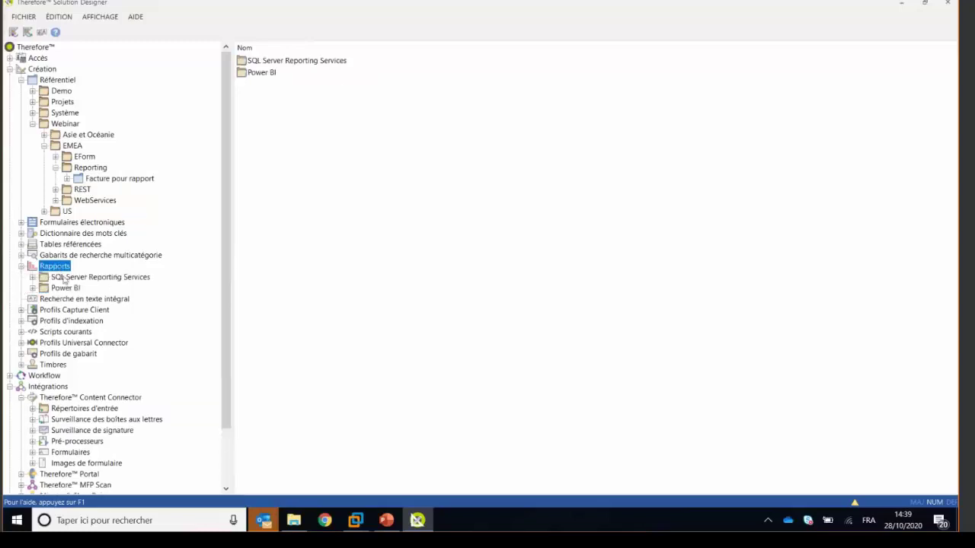
{"action": "left_click", "coordinate": [64, 279]}
{"action": "double_click", "coordinate": [63, 279]}
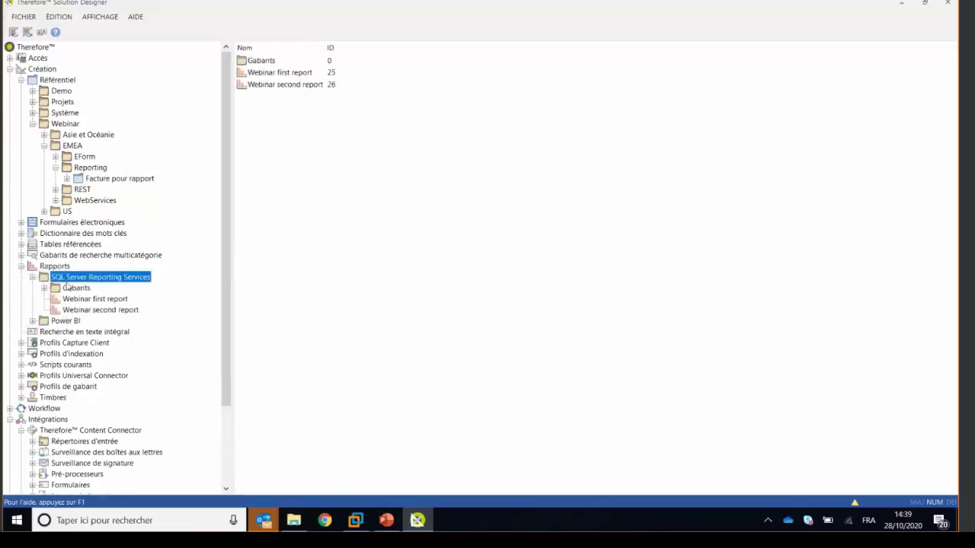
{"action": "left_click", "coordinate": [65, 289]}
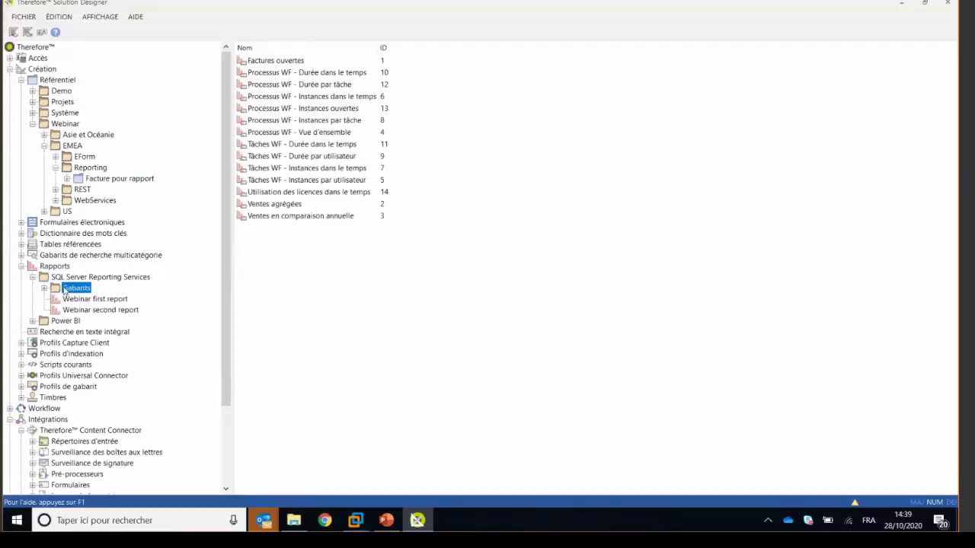
{"action": "double_click", "coordinate": [64, 289]}
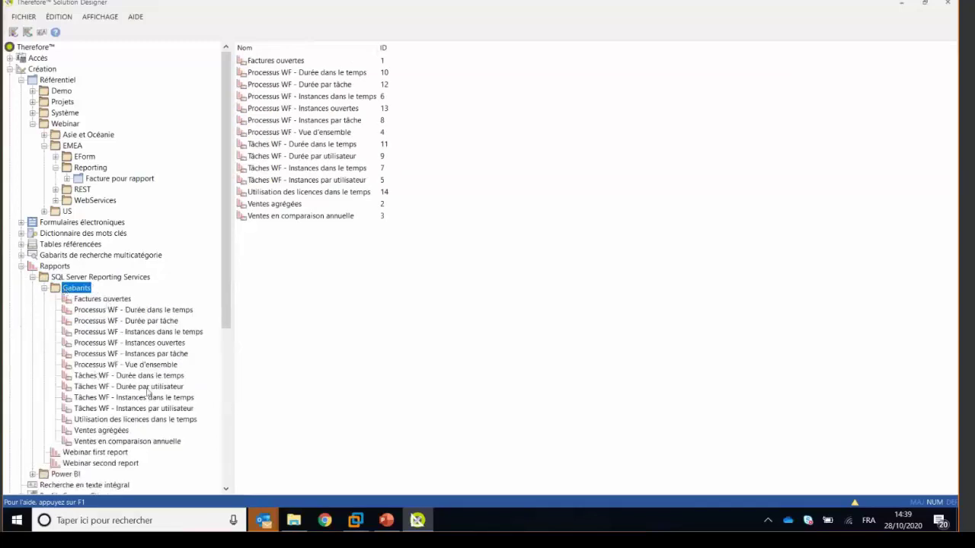
{"action": "left_click", "coordinate": [102, 300]}
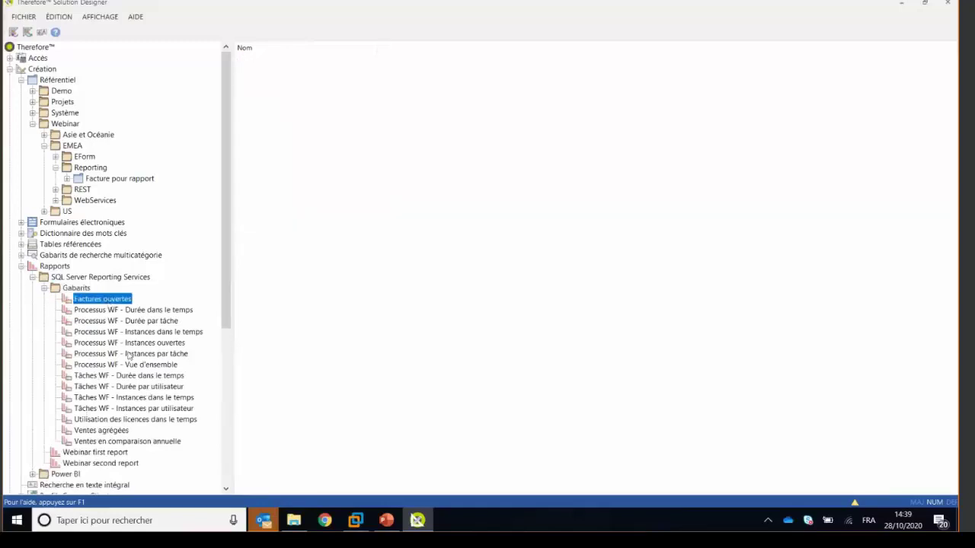
Define a new report from the Utilisation des licences dans le temps template and name it "Mes licences utilisées".
{"action": "left_click", "coordinate": [182, 421]}
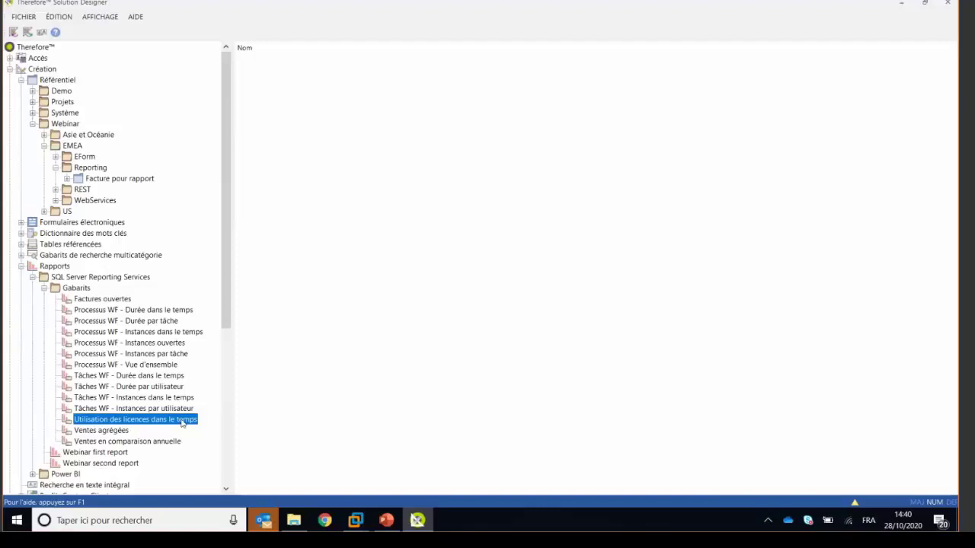
{"action": "right_click", "coordinate": [182, 424]}
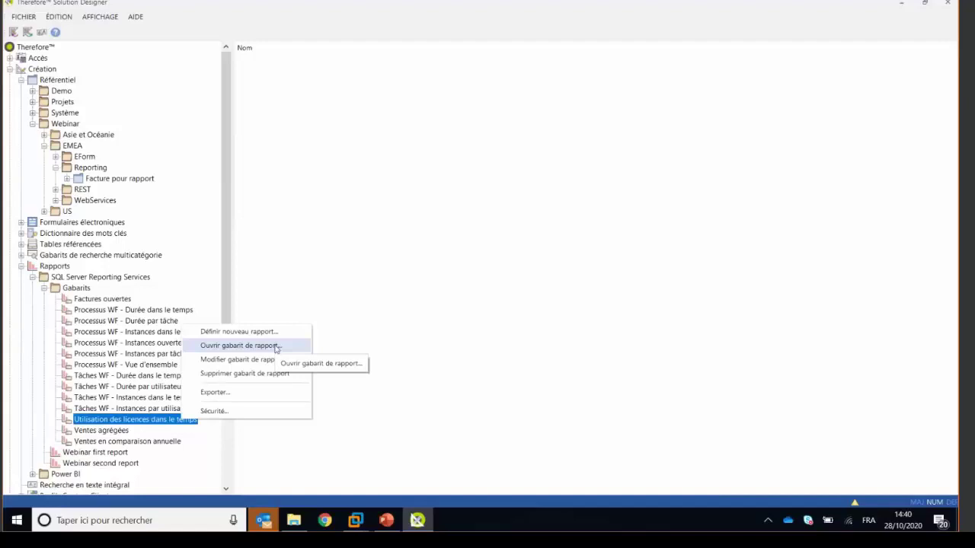
{"action": "left_click", "coordinate": [257, 334]}
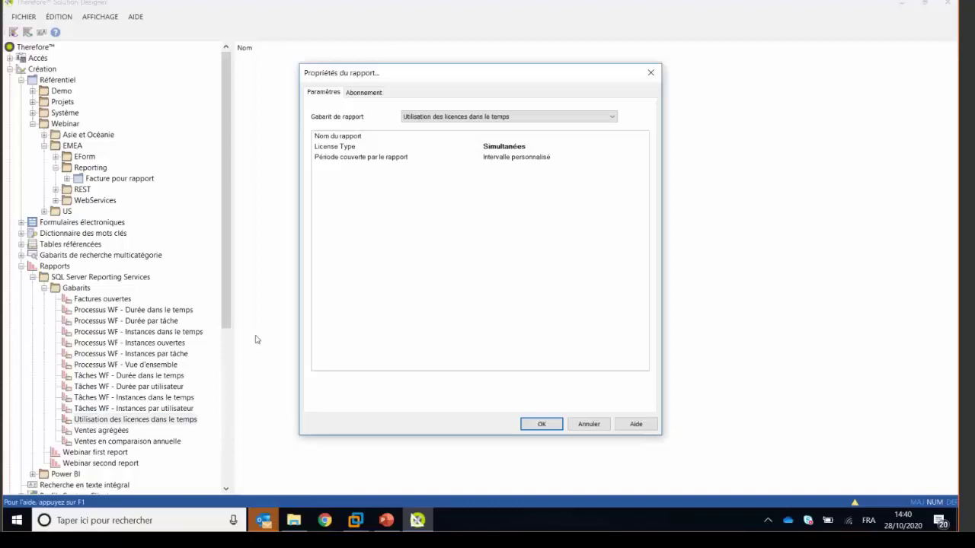
{"action": "left_click", "coordinate": [529, 136]}
{"action": "type", "text": "Mes"}
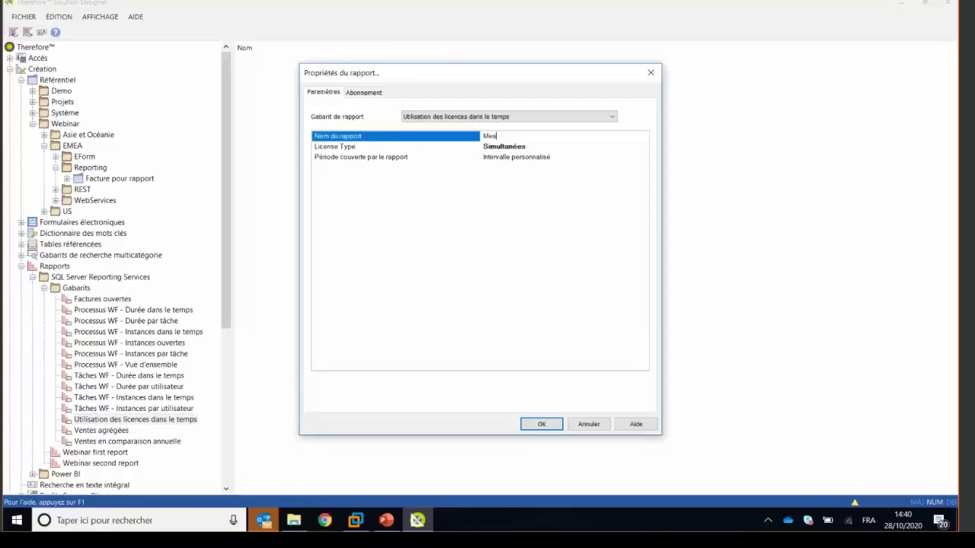
{"action": "type", "text": " licences utilisées"}
Choose Simultanées as the report's License Type.
{"action": "left_click", "coordinate": [600, 146]}
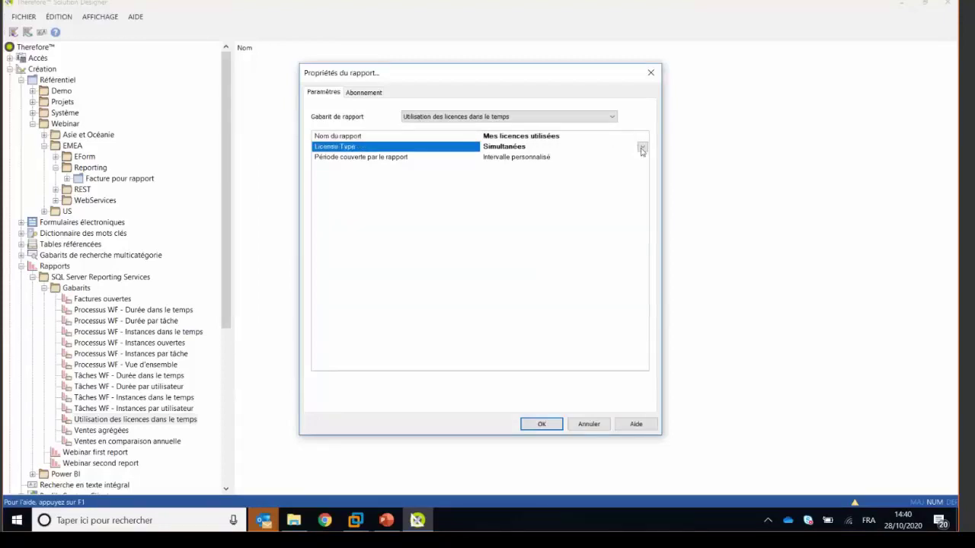
{"action": "left_click", "coordinate": [642, 149]}
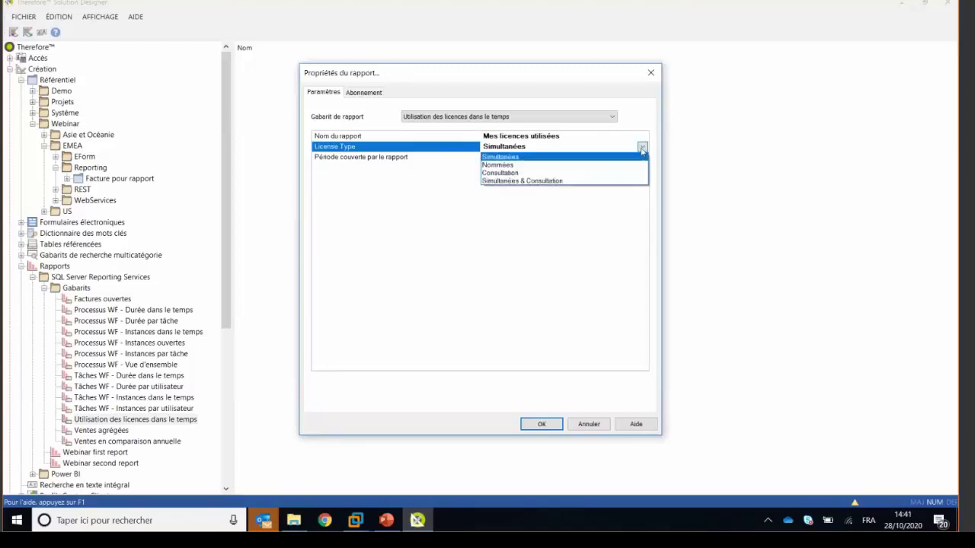
{"action": "left_click", "coordinate": [587, 157]}
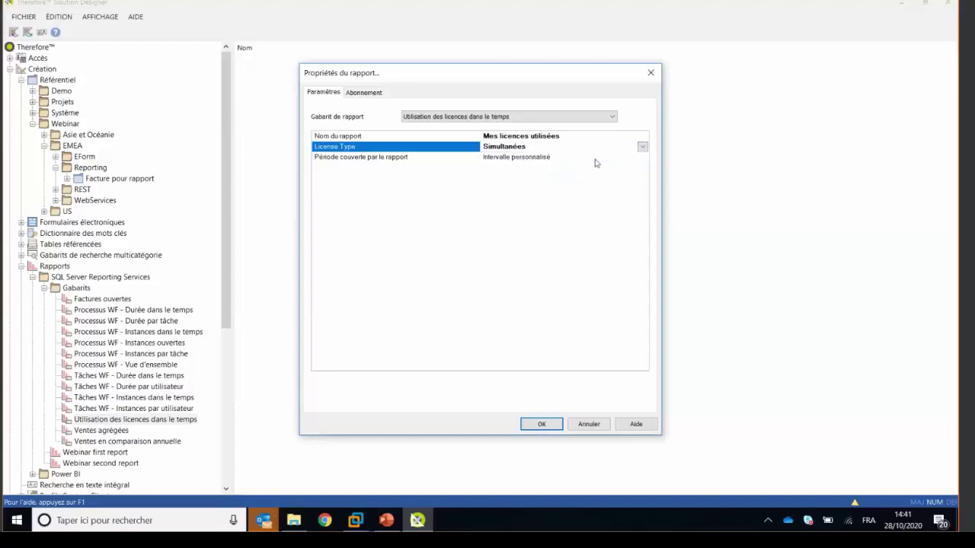
Set the period covered by the report to the predefined period Mois en cours.
{"action": "left_click", "coordinate": [595, 158]}
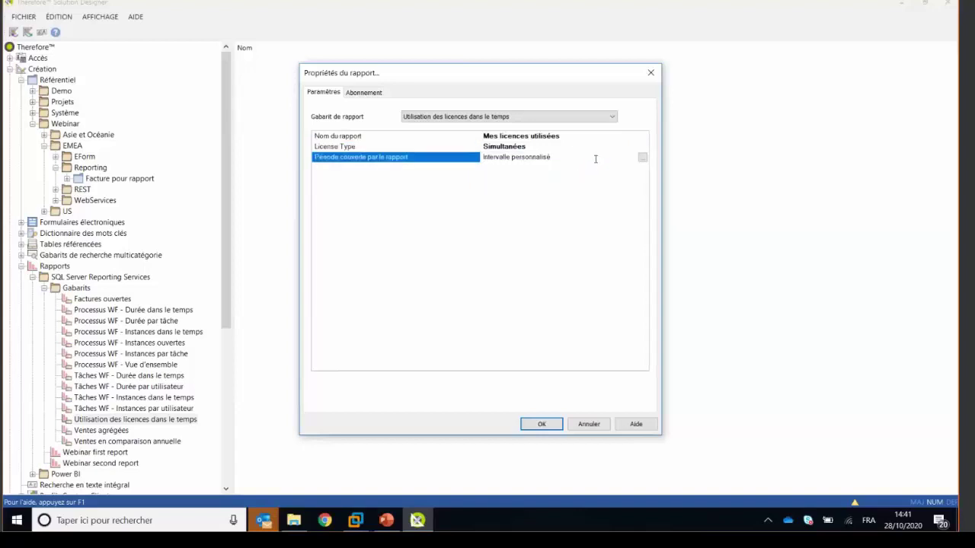
{"action": "left_click", "coordinate": [643, 159]}
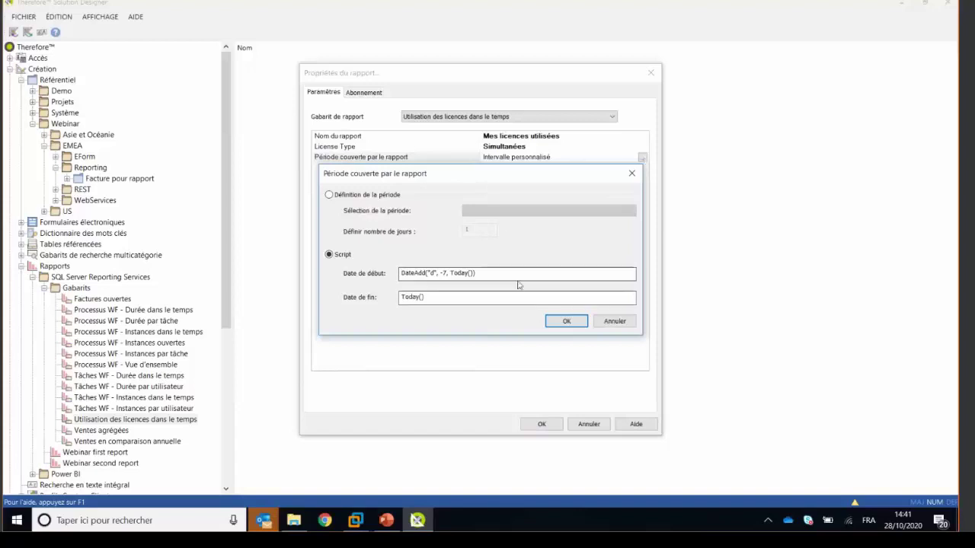
{"action": "left_click", "coordinate": [354, 196]}
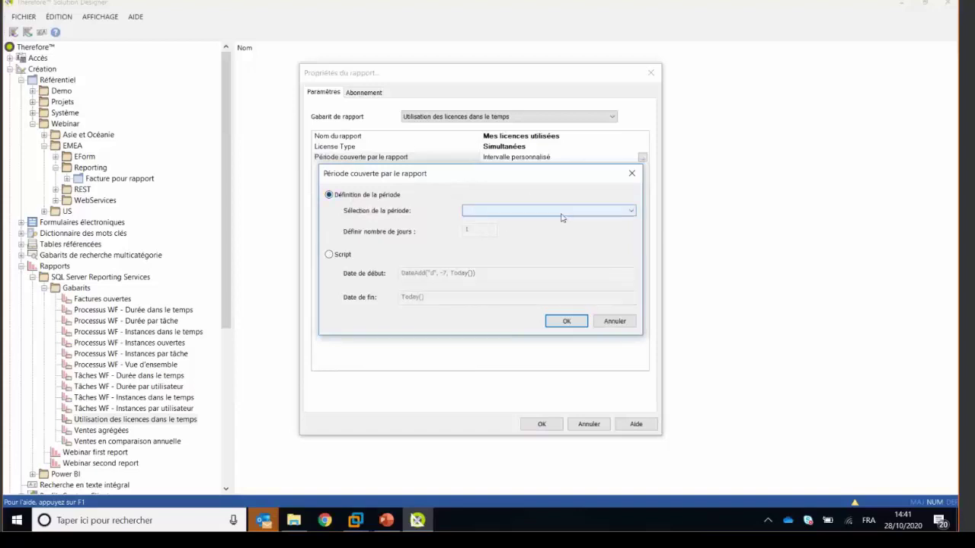
{"action": "left_click", "coordinate": [559, 212]}
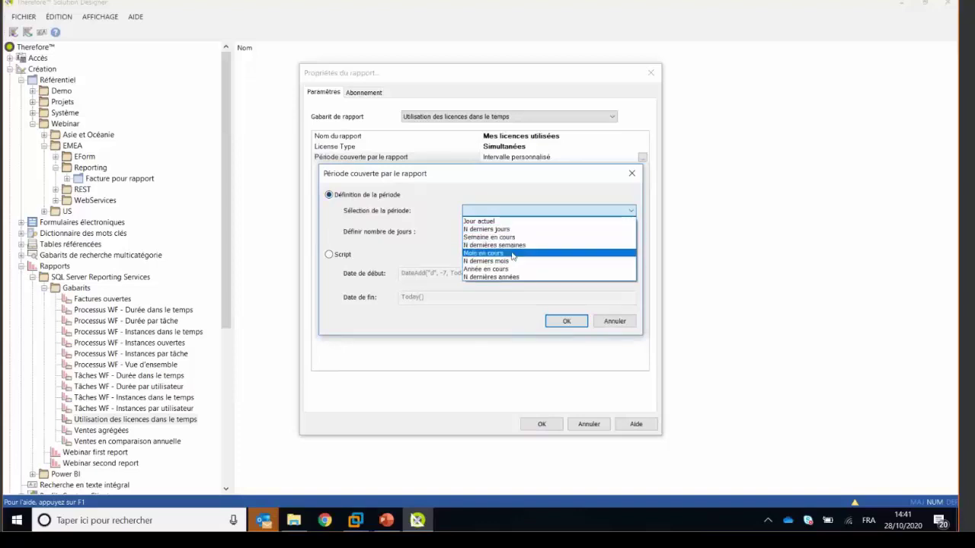
{"action": "left_click", "coordinate": [513, 254]}
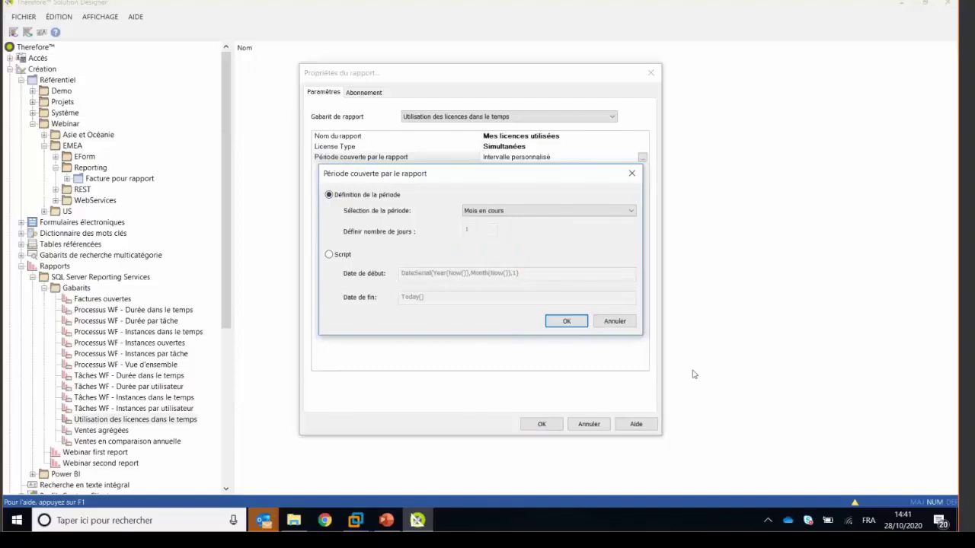
{"action": "left_click", "coordinate": [565, 321]}
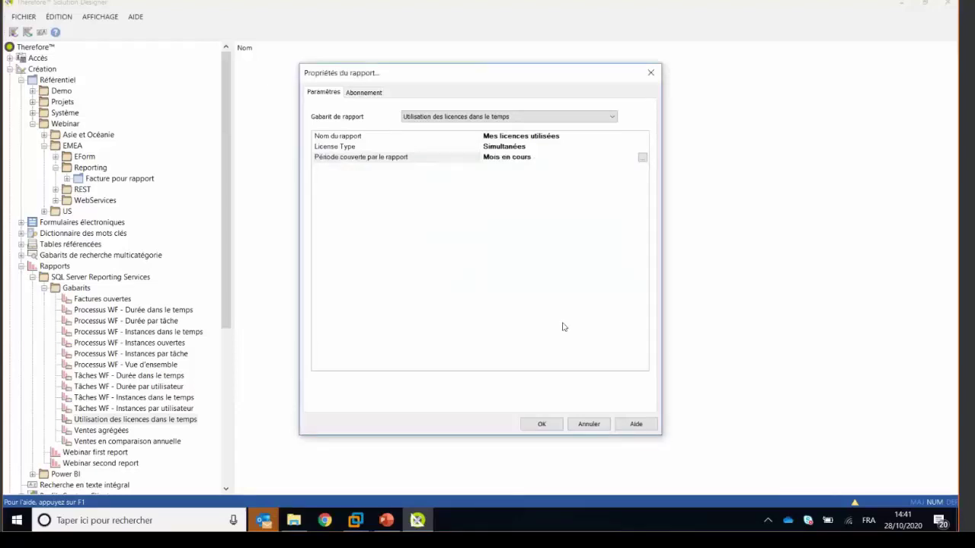
Examine the report's subscription settings and the available generation frequencies.
{"action": "left_click", "coordinate": [372, 92]}
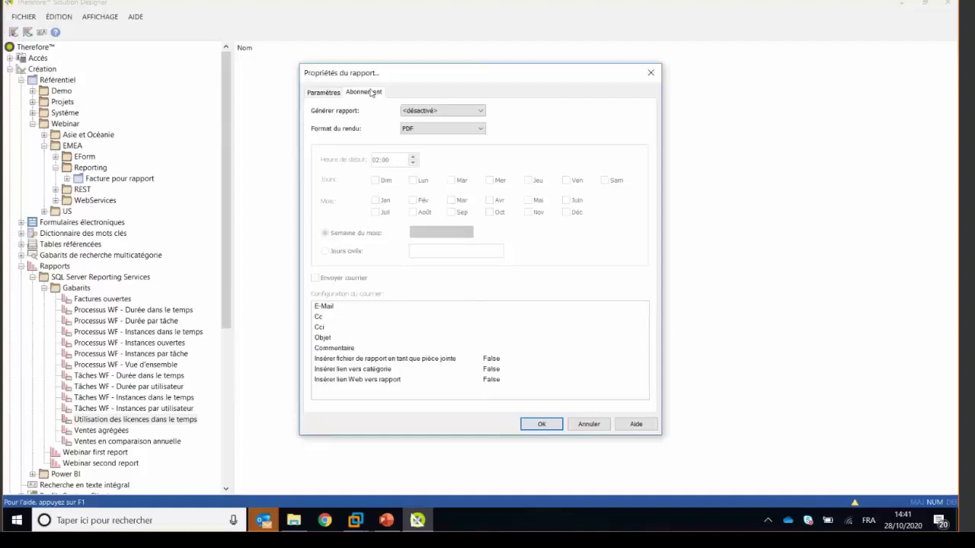
{"action": "left_click", "coordinate": [429, 111]}
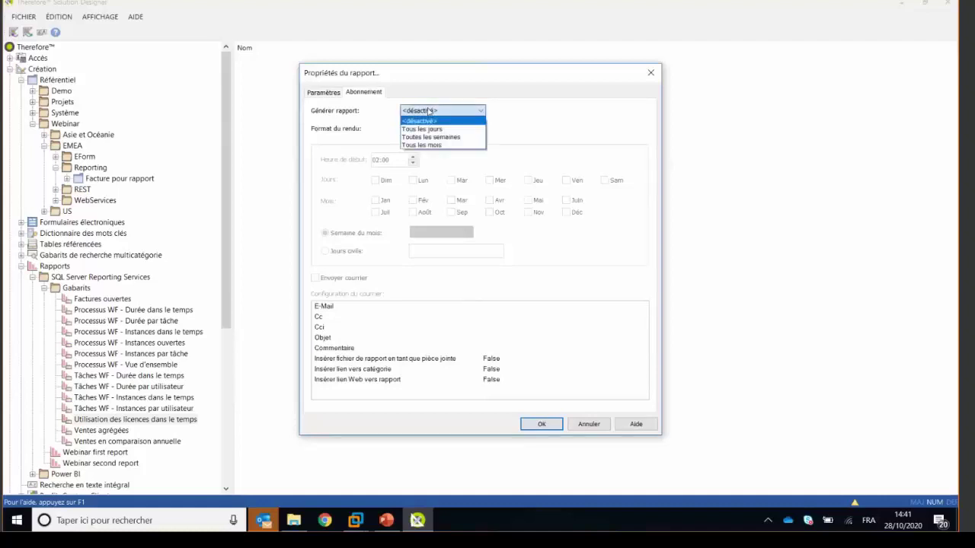
{"action": "left_click", "coordinate": [429, 111]}
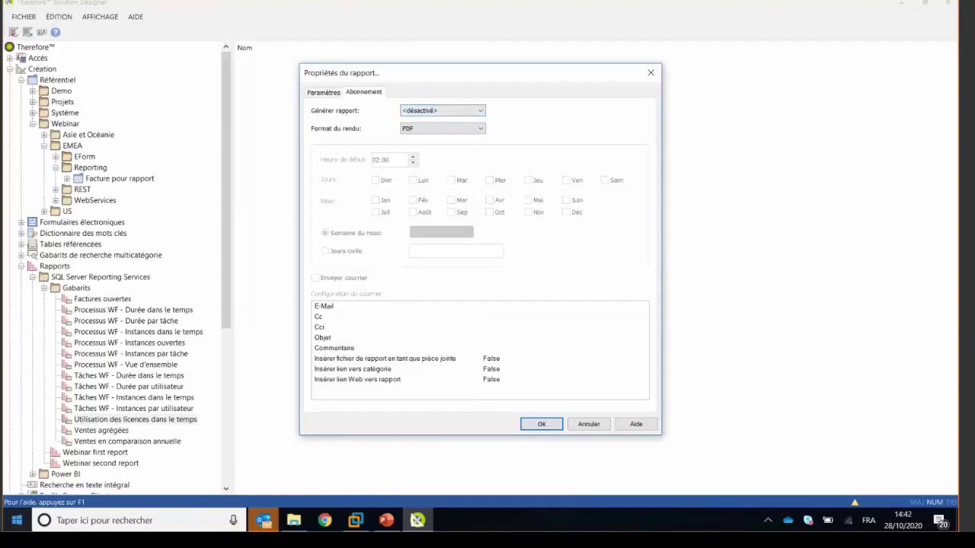
Switch to Therefore Navigator, run an unfiltered search on the Système folder's Reports category, and return to Solution Designer.
{"action": "left_click", "coordinate": [16, 520]}
{"action": "left_click", "coordinate": [299, 171]}
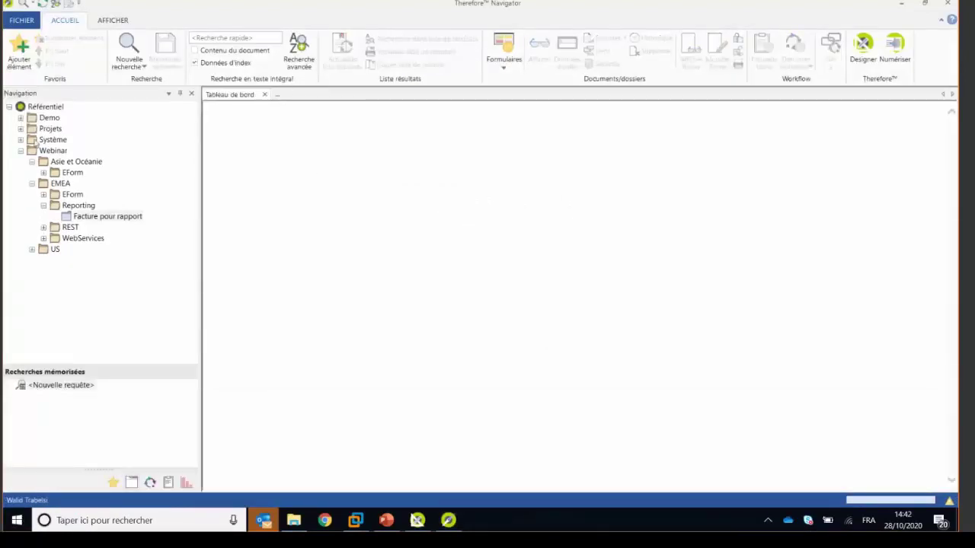
{"action": "left_click", "coordinate": [21, 151]}
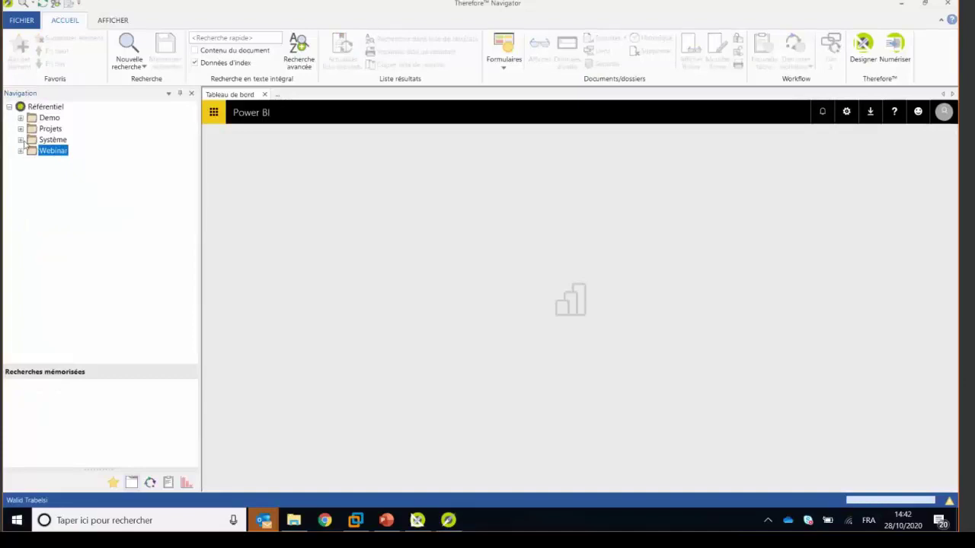
{"action": "left_click", "coordinate": [21, 140]}
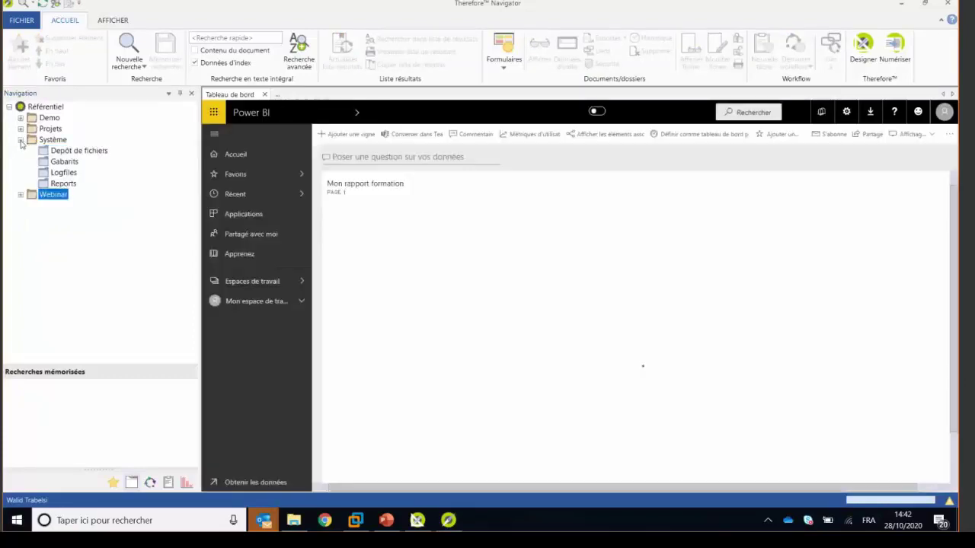
{"action": "left_click", "coordinate": [61, 183]}
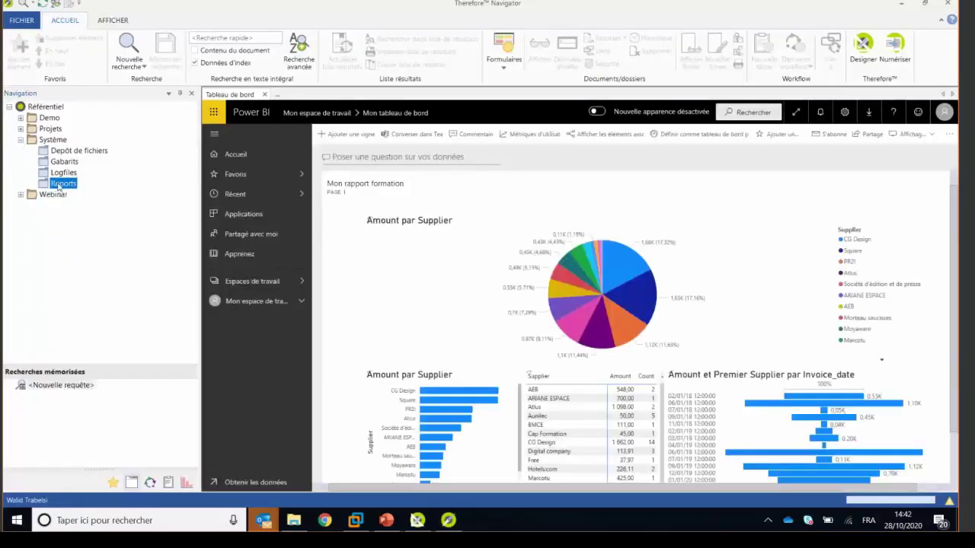
{"action": "double_click", "coordinate": [58, 187]}
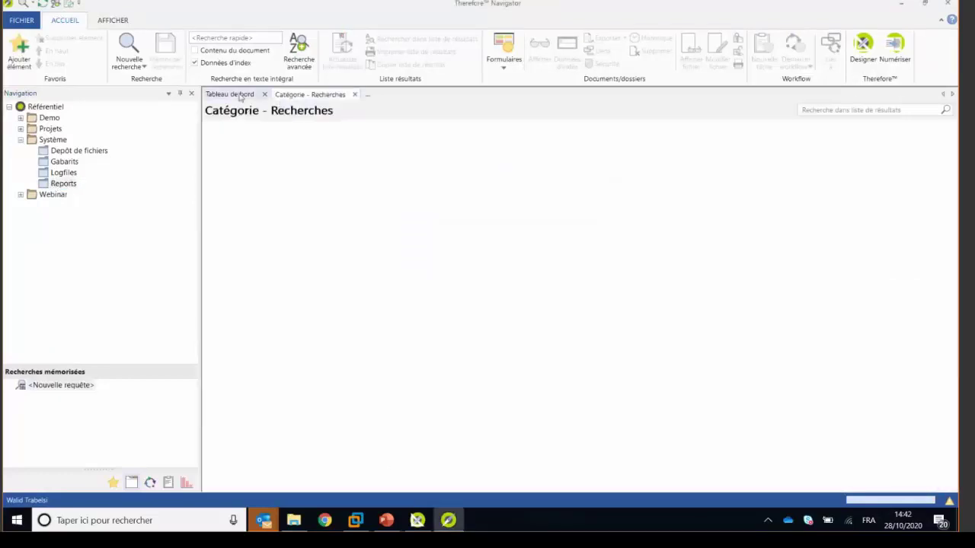
{"action": "double_click", "coordinate": [72, 188]}
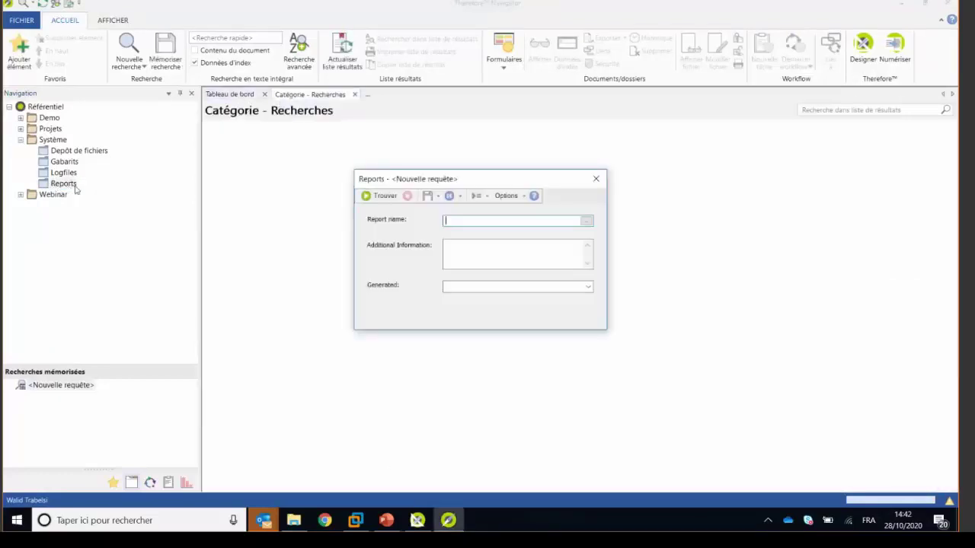
{"action": "left_click", "coordinate": [379, 196]}
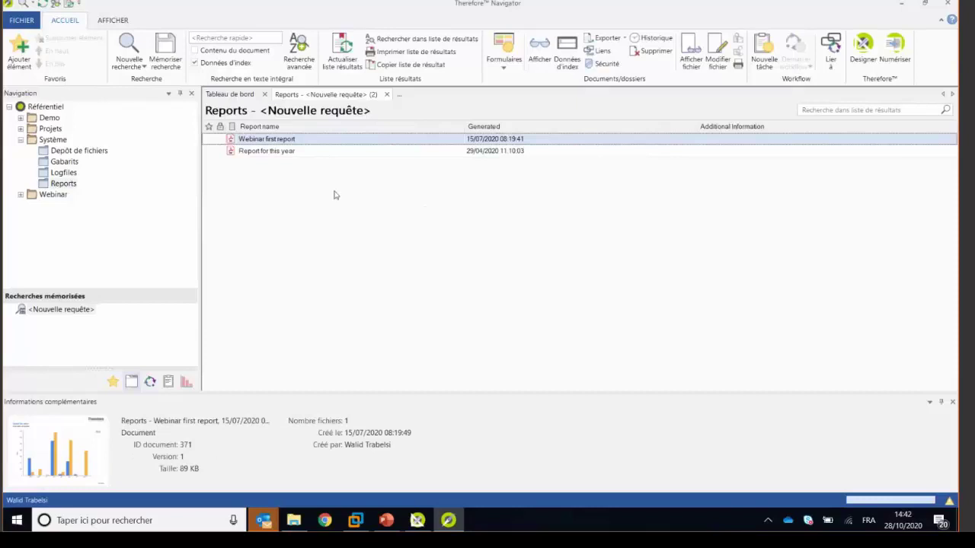
{"action": "key", "text": "alt+Tab"}
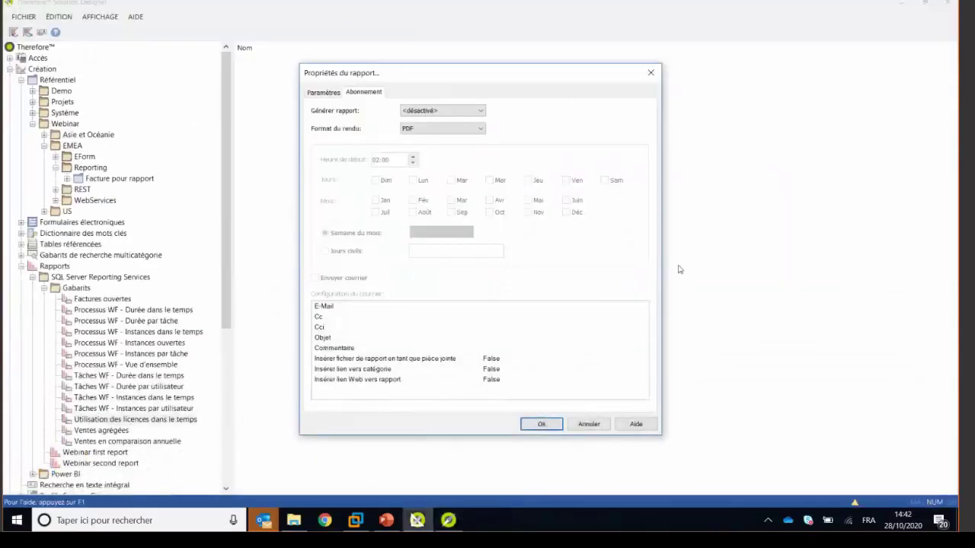
Review the report's generation frequencies and parameters, and save the Mes licences utilisées report with generation left at <désactivé>.
{"action": "left_click", "coordinate": [473, 112]}
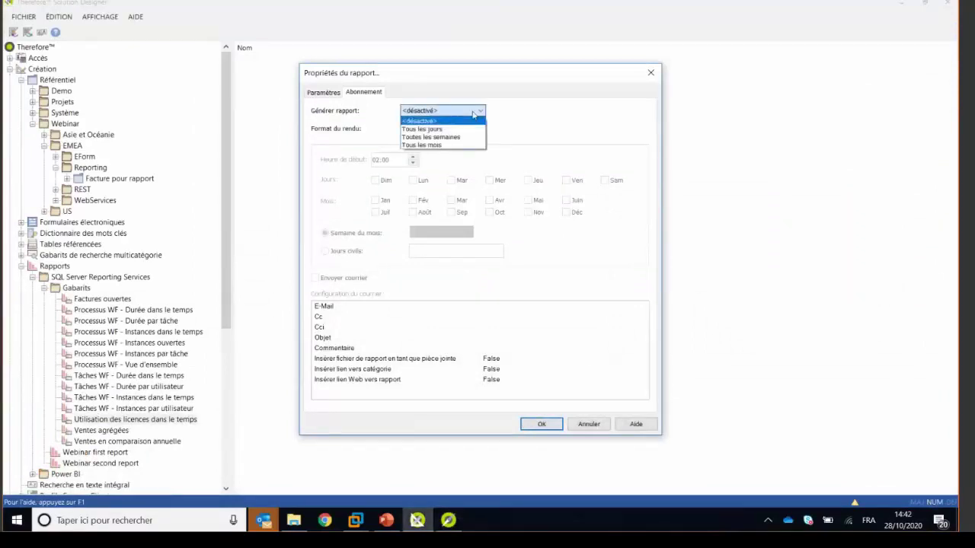
{"action": "left_click", "coordinate": [473, 113]}
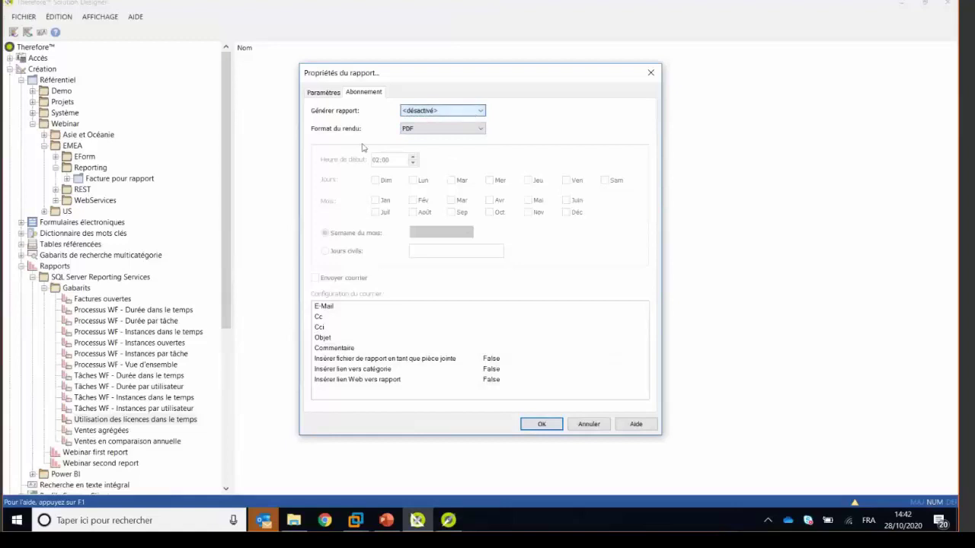
{"action": "left_click", "coordinate": [332, 94]}
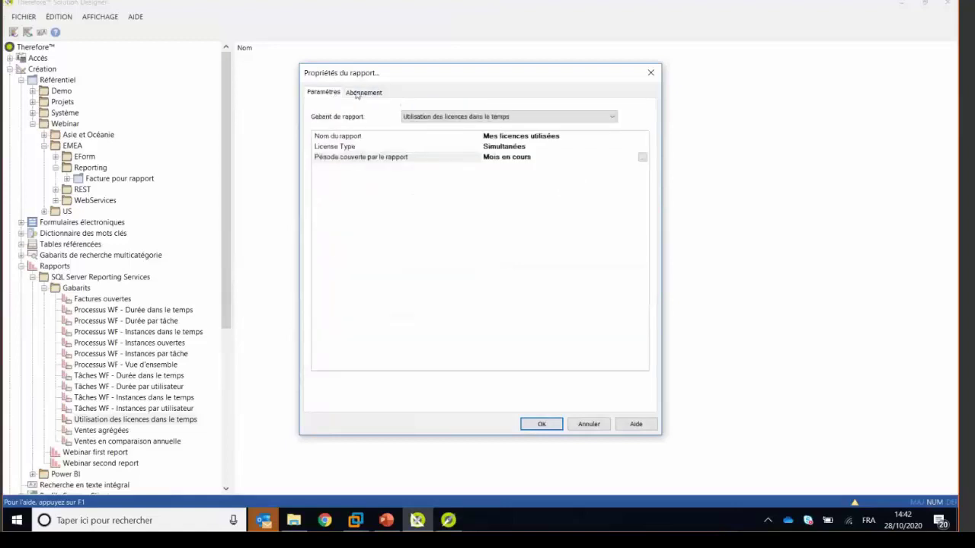
{"action": "left_click", "coordinate": [540, 425]}
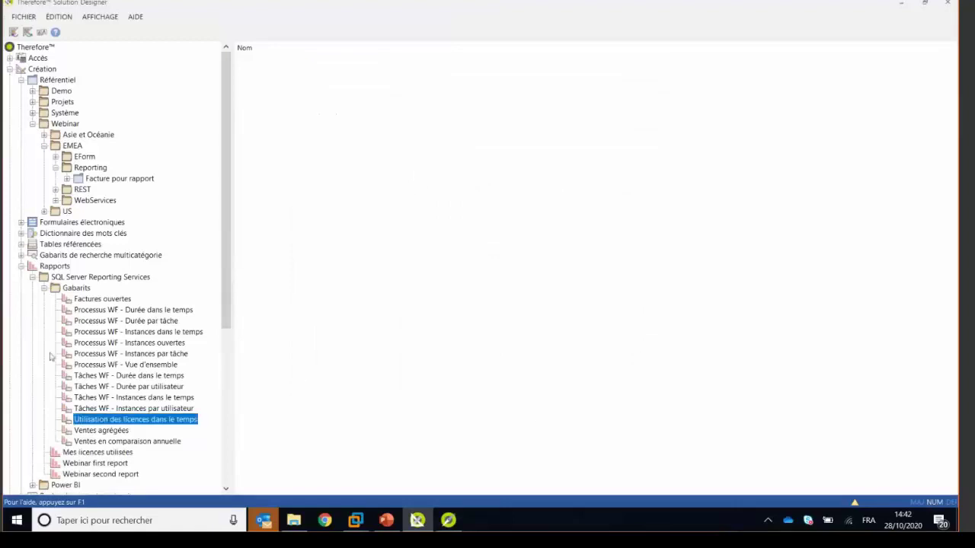
Collapse the Gabarits folder and display an ad-hoc report of Mes licences utilisées with its preset parameters.
{"action": "double_click", "coordinate": [56, 290]}
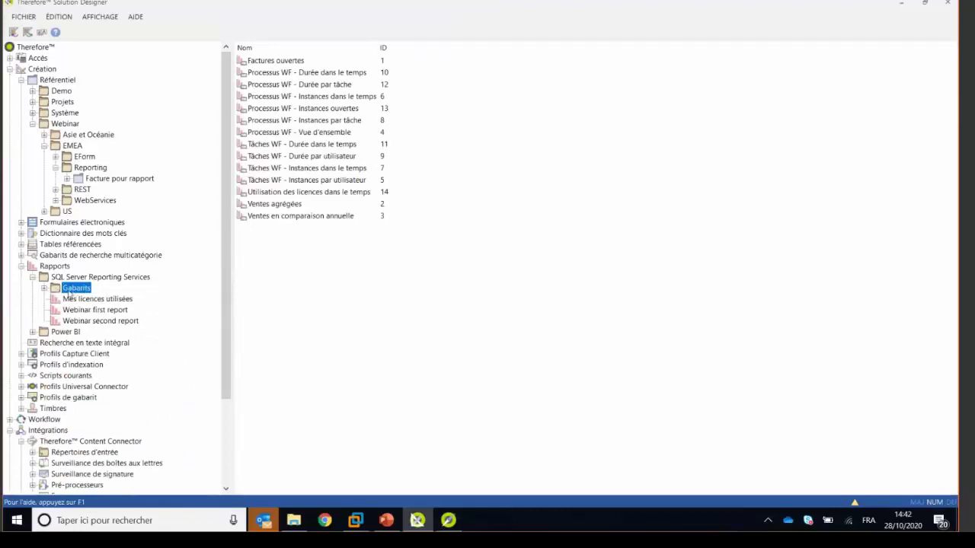
{"action": "left_click", "coordinate": [86, 300]}
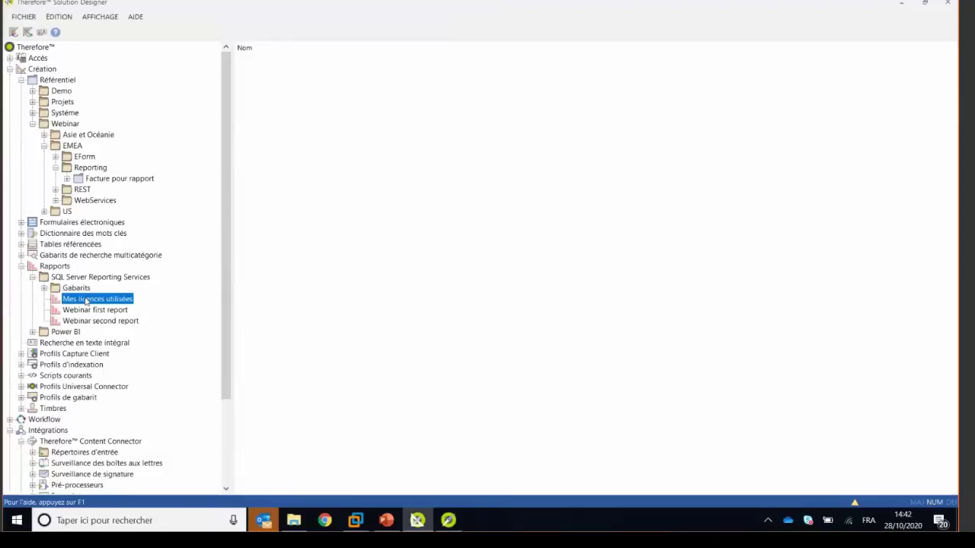
{"action": "left_click", "coordinate": [48, 279]}
{"action": "right_click", "coordinate": [49, 278]}
{"action": "key", "text": "Escape"}
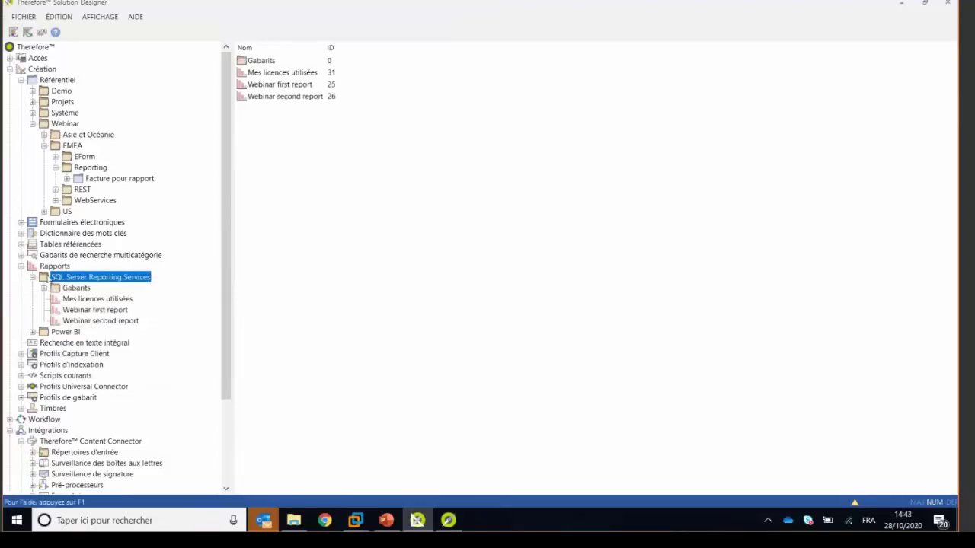
{"action": "left_click", "coordinate": [87, 299]}
{"action": "right_click", "coordinate": [87, 300]}
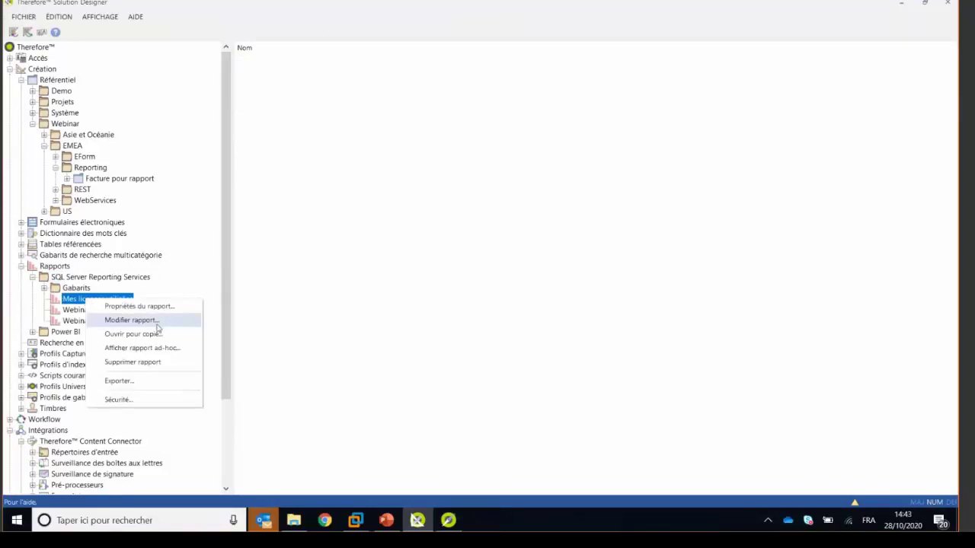
{"action": "left_click", "coordinate": [149, 349]}
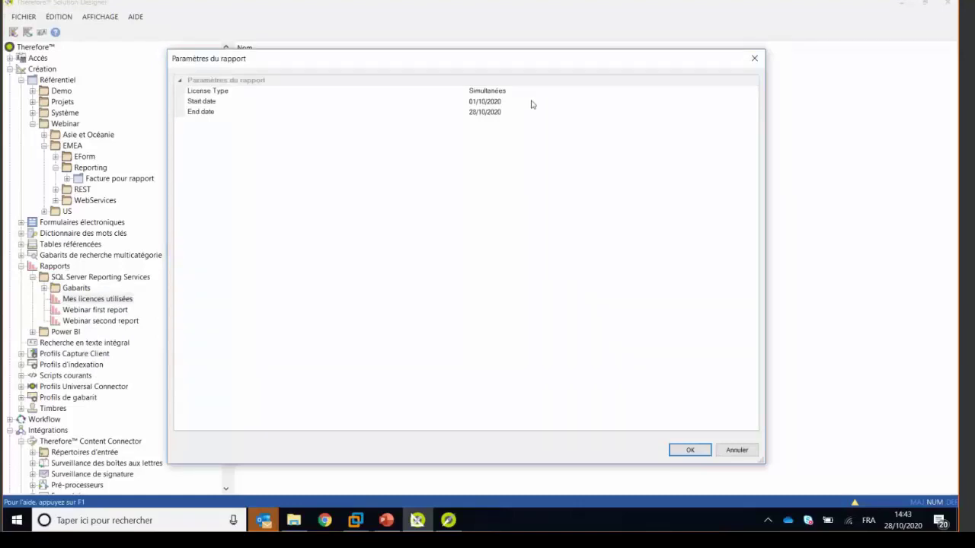
{"action": "left_click", "coordinate": [690, 450]}
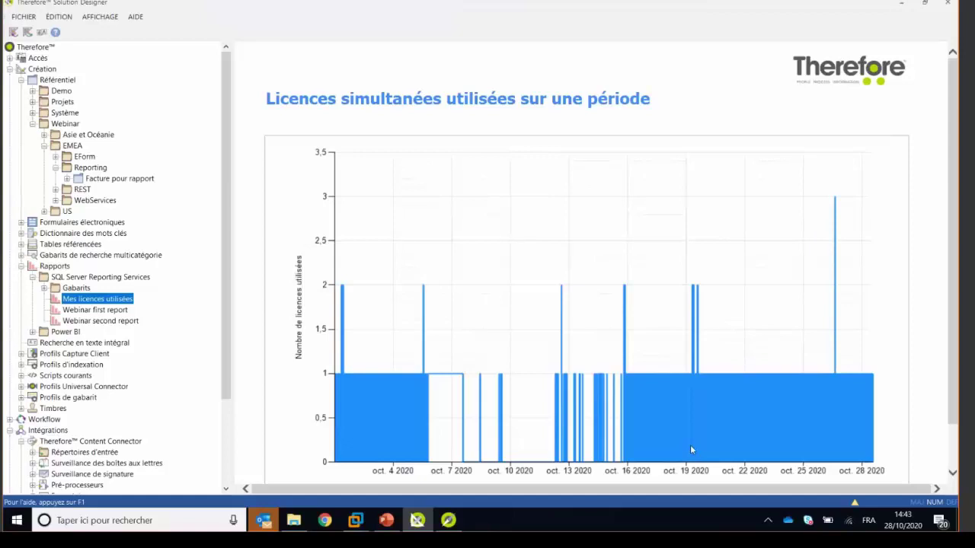
Switch to Therefore Navigator and create an ad-hoc report from Mes licences utilisées.
{"action": "left_click", "coordinate": [460, 521]}
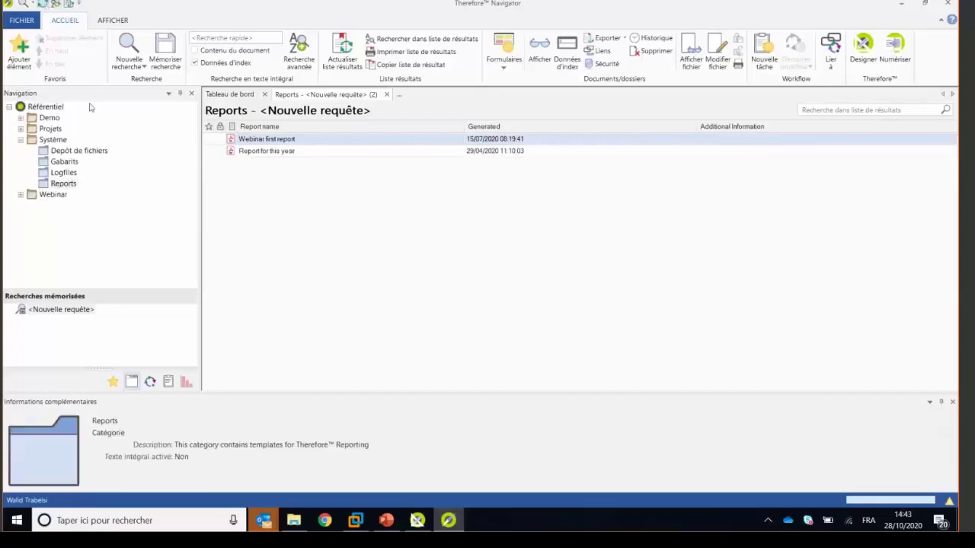
{"action": "left_click", "coordinate": [187, 382]}
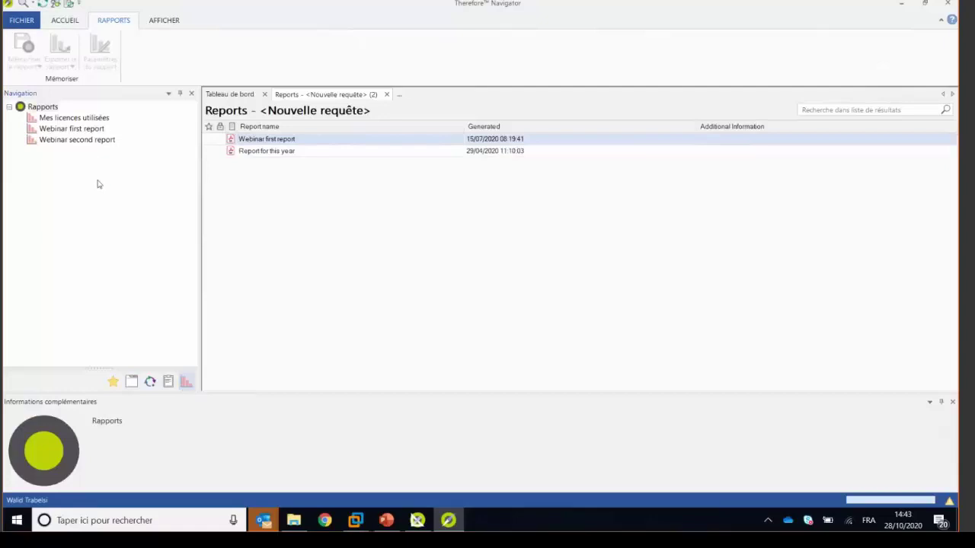
{"action": "left_click", "coordinate": [53, 121]}
{"action": "right_click", "coordinate": [53, 120]}
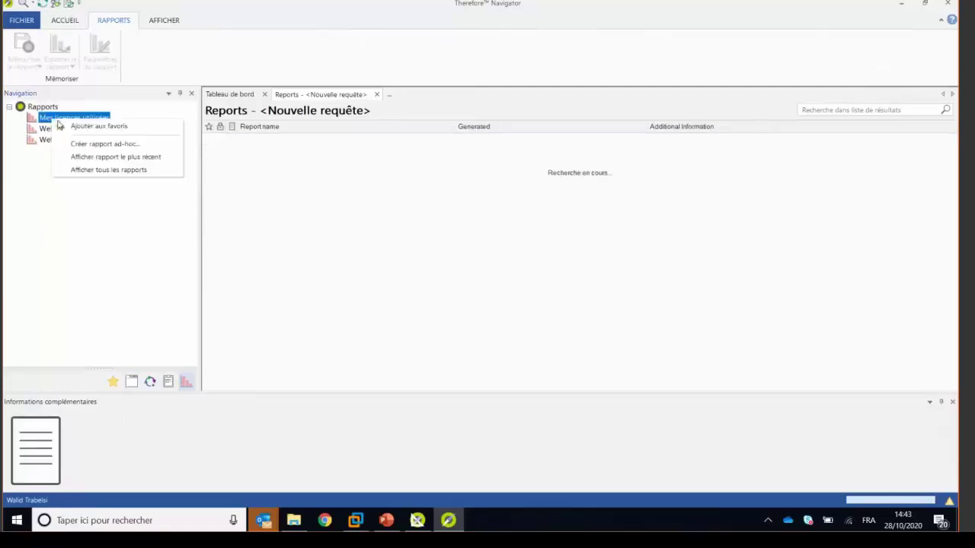
{"action": "left_click", "coordinate": [104, 144]}
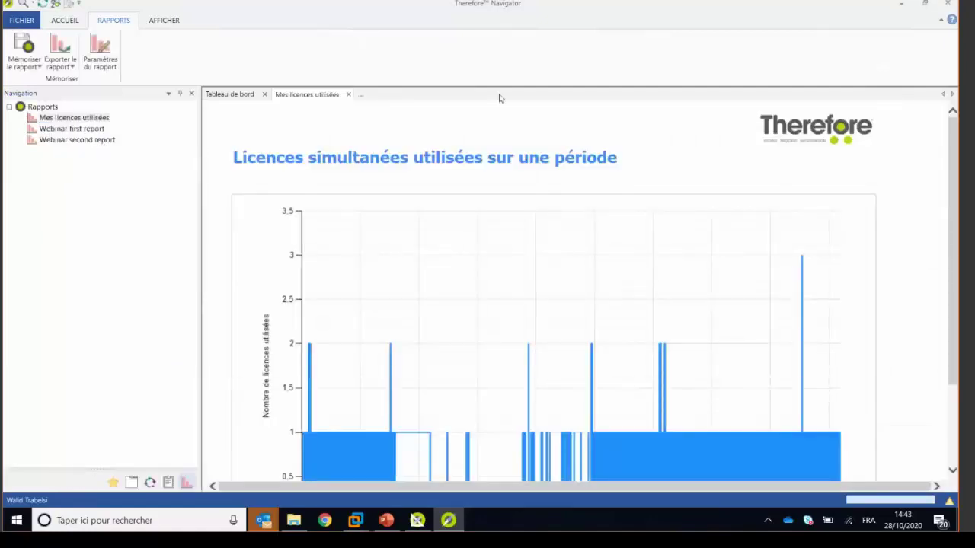
{"action": "left_click_drag", "start_coordinate": [954, 236], "coordinate": [957, 290]}
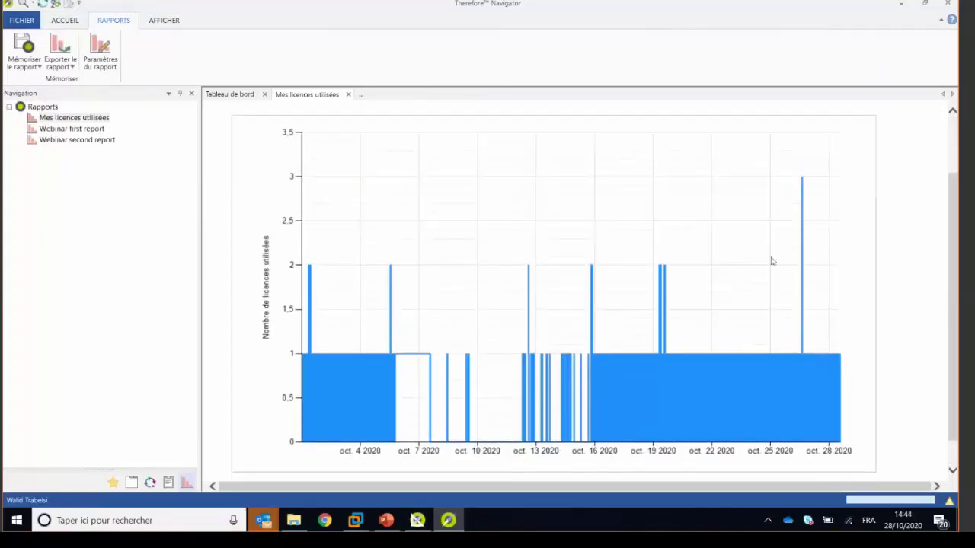
Check the generated report's parameters without changing them, and store the report in the Reports category as Mes licences utilisées.
{"action": "left_click", "coordinate": [101, 68]}
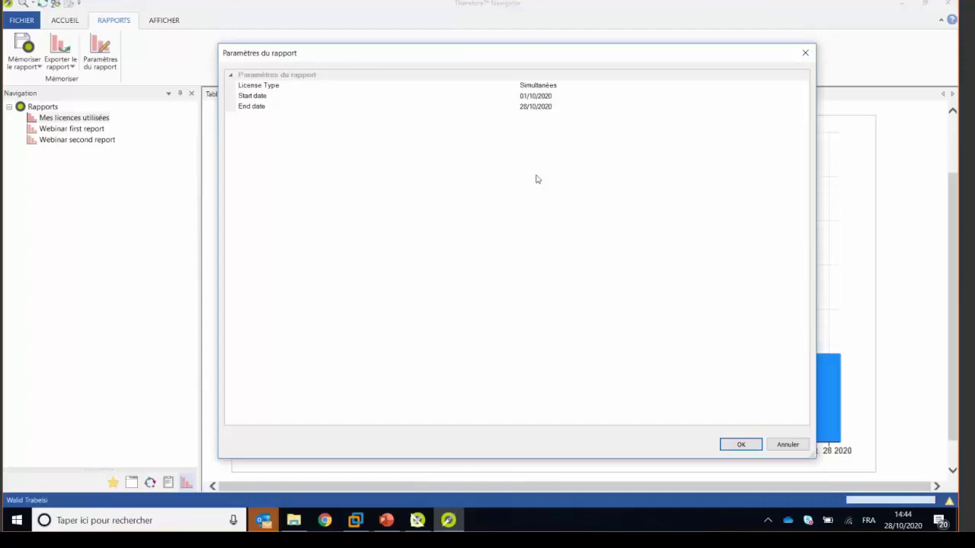
{"action": "left_click", "coordinate": [788, 447]}
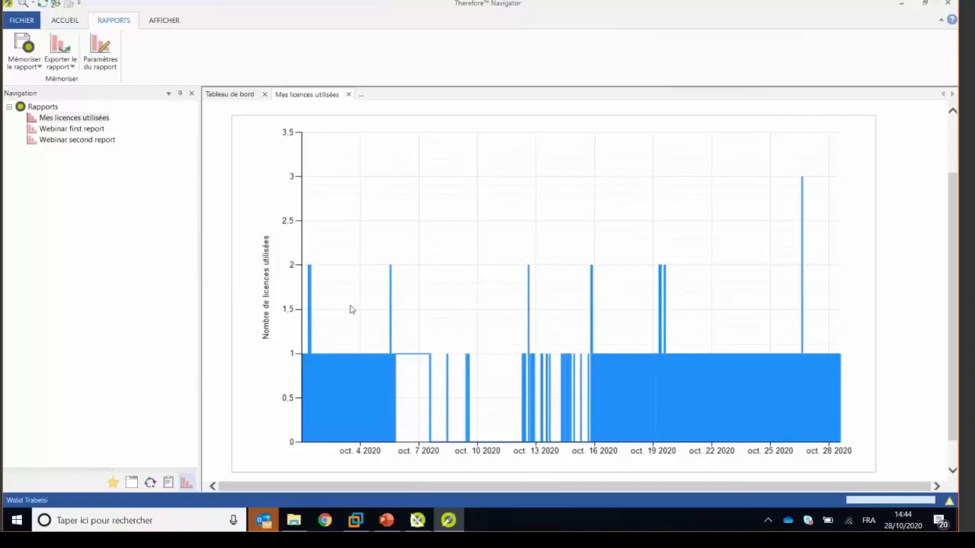
{"action": "left_click", "coordinate": [19, 47]}
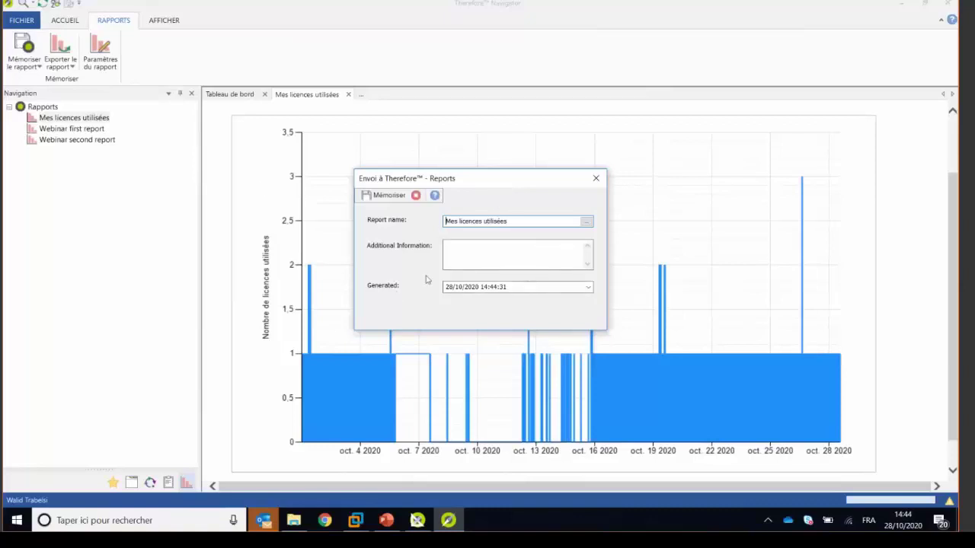
{"action": "left_click", "coordinate": [381, 195]}
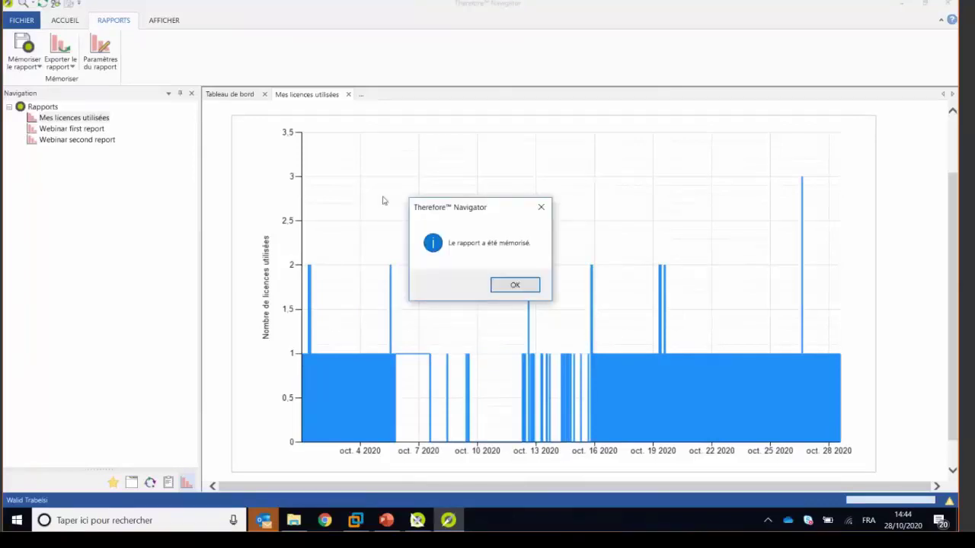
{"action": "left_click", "coordinate": [504, 285]}
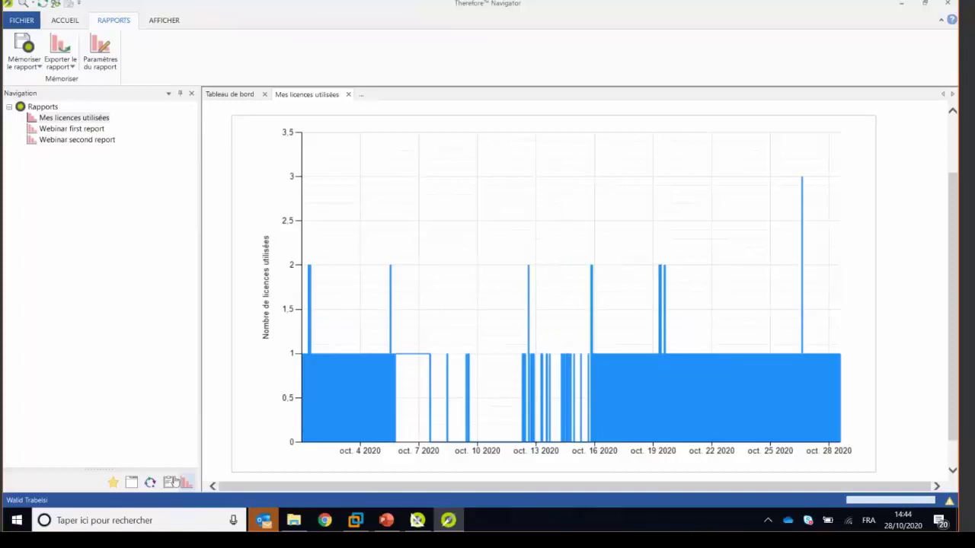
Run an unfiltered search on the Système folder's Reports category to look for the stored report.
{"action": "left_click", "coordinate": [131, 482]}
{"action": "double_click", "coordinate": [64, 184]}
{"action": "left_click", "coordinate": [380, 196]}
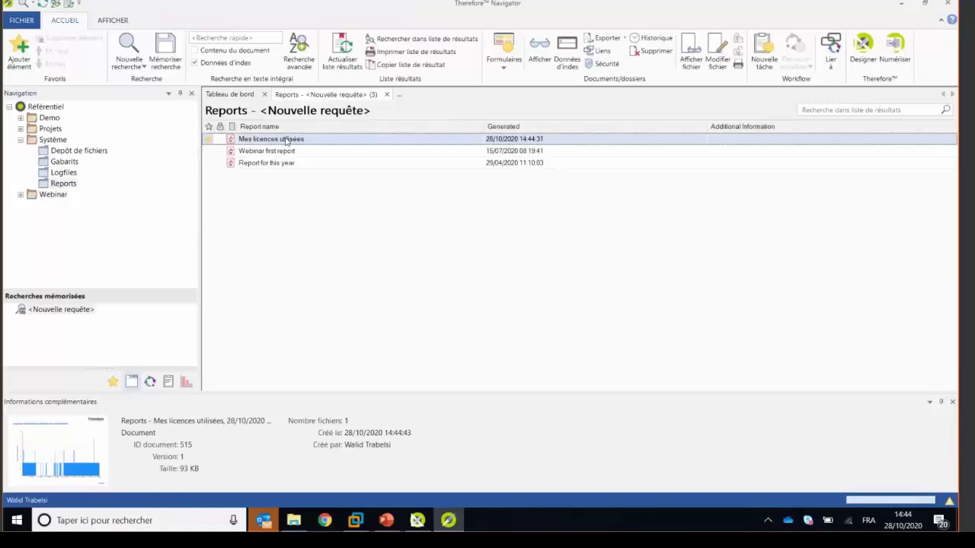
View the most recent stored report of Mes licences utilisées and close the viewer.
{"action": "left_click", "coordinate": [185, 382]}
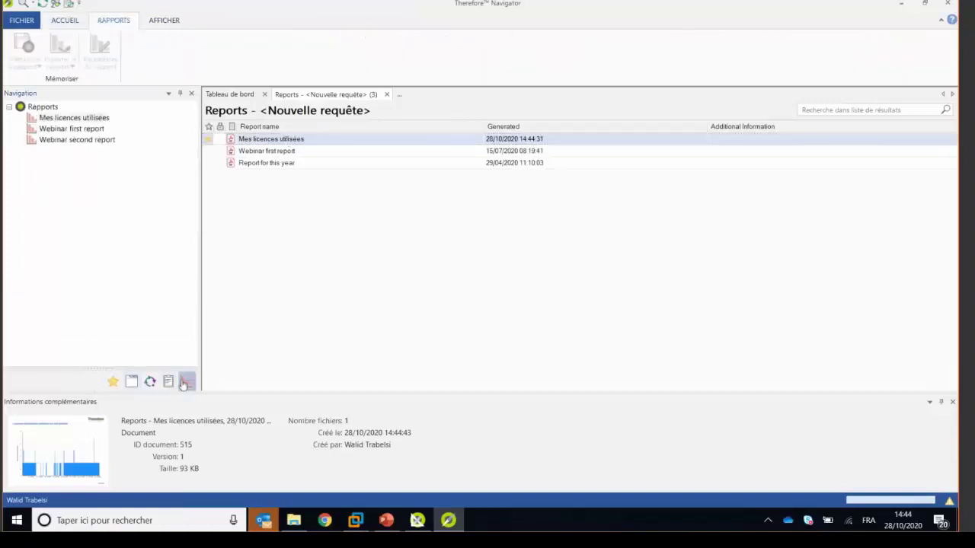
{"action": "left_click", "coordinate": [74, 120]}
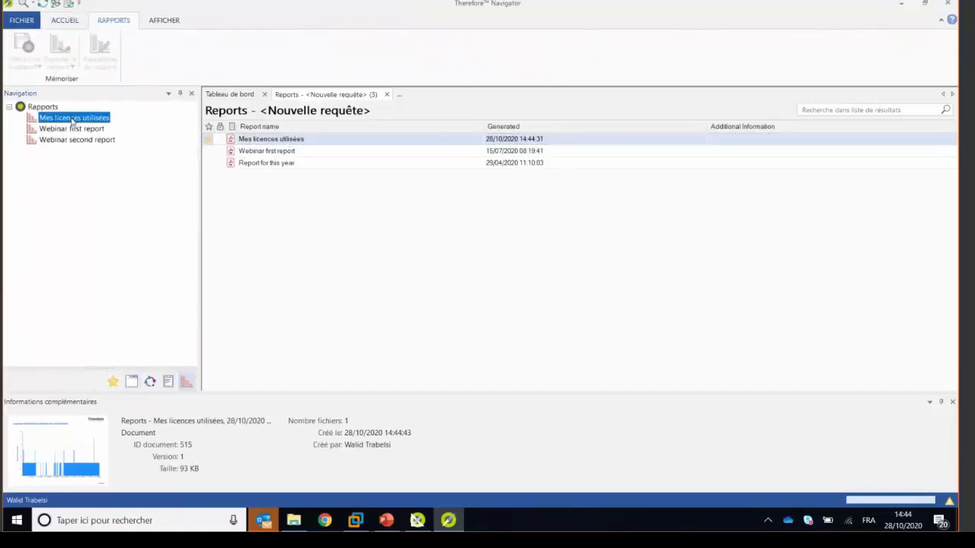
{"action": "right_click", "coordinate": [73, 119]}
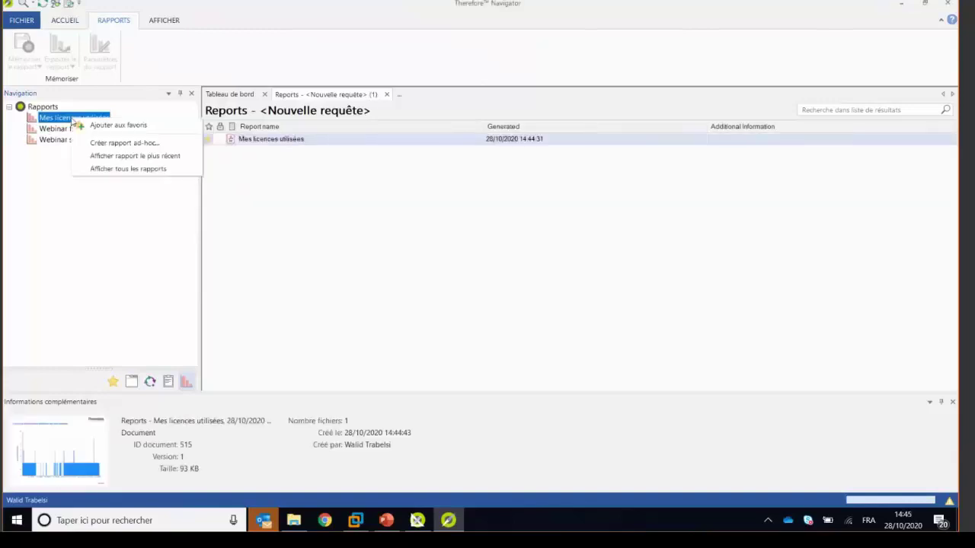
{"action": "left_click", "coordinate": [124, 157]}
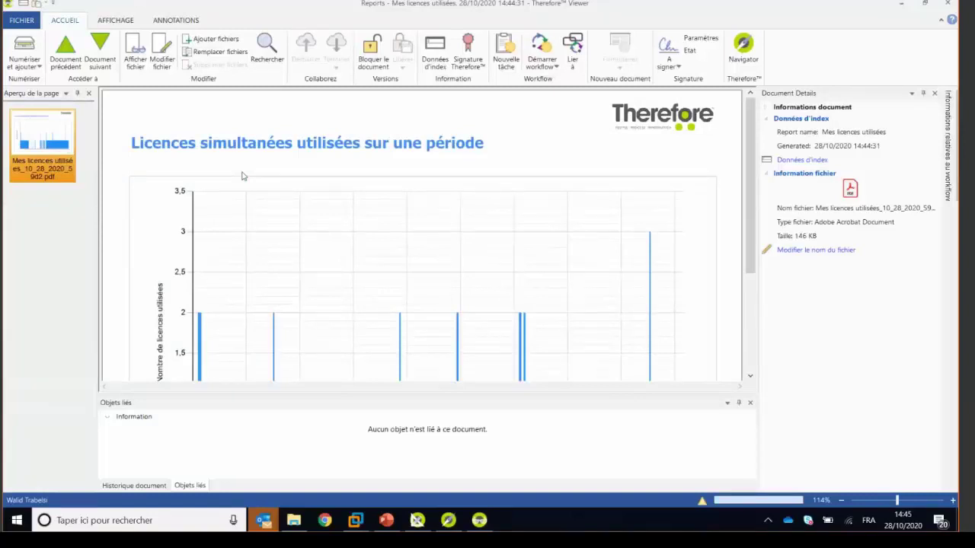
{"action": "left_click", "coordinate": [947, 3]}
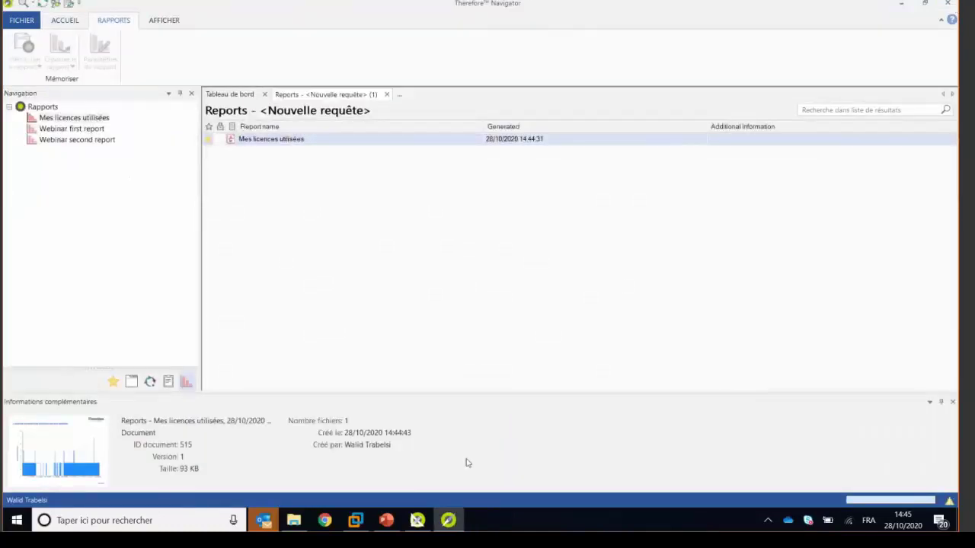
Switch to Solution Designer and define a new report from the Ventes en comparaison annuelle template.
{"action": "left_click", "coordinate": [417, 520]}
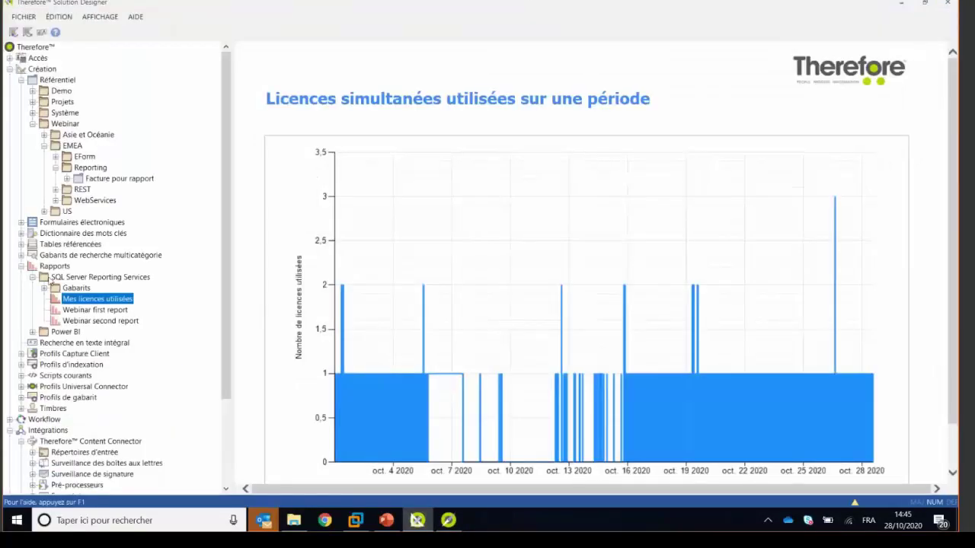
{"action": "left_click", "coordinate": [44, 288]}
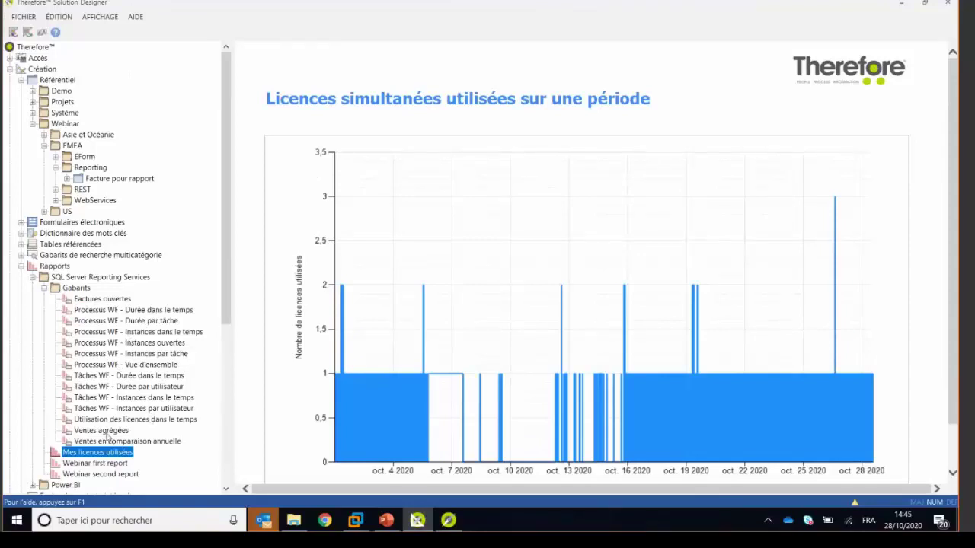
{"action": "left_click", "coordinate": [112, 442]}
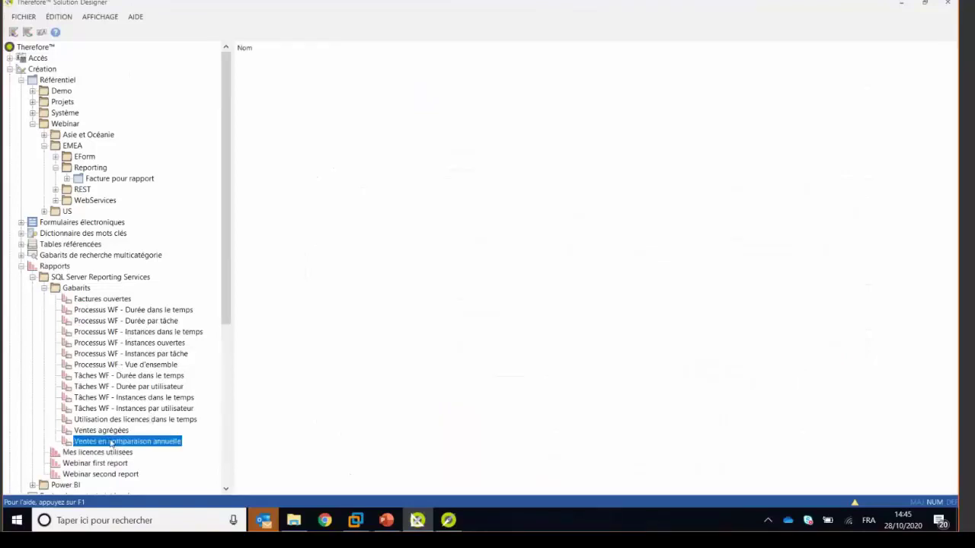
{"action": "right_click", "coordinate": [111, 442]}
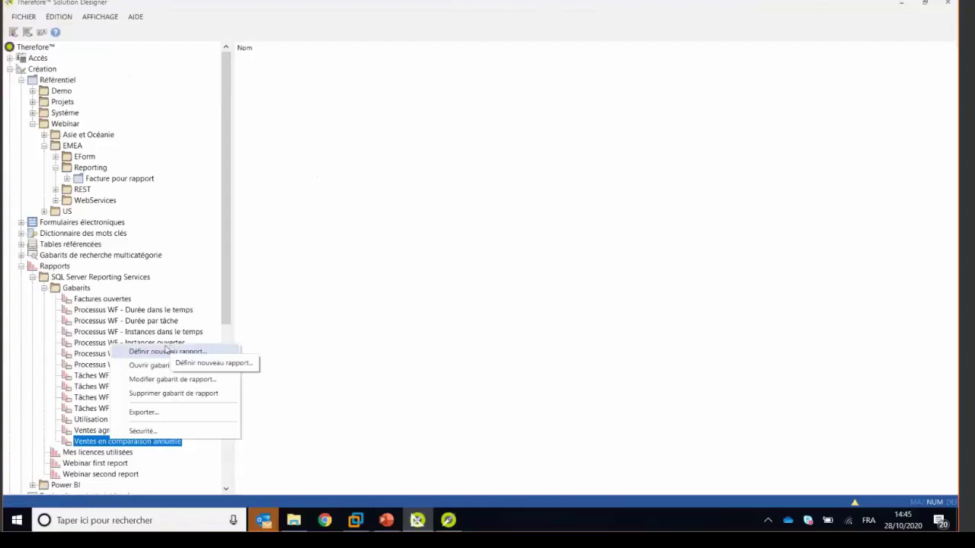
{"action": "left_click", "coordinate": [167, 351]}
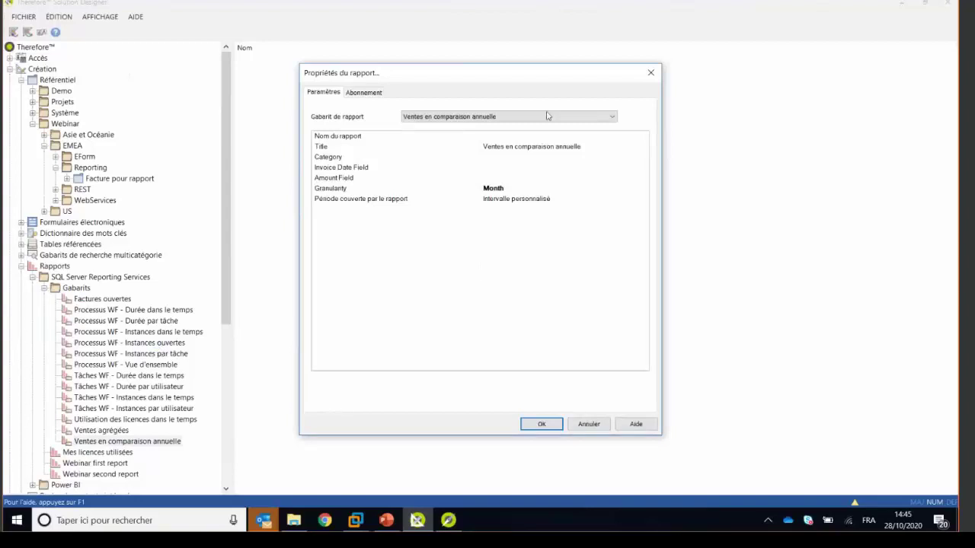
Name the report "Ventes sur les 3 années précedentes".
{"action": "left_click", "coordinate": [516, 137]}
{"action": "type", "text": "Ventes sur"}
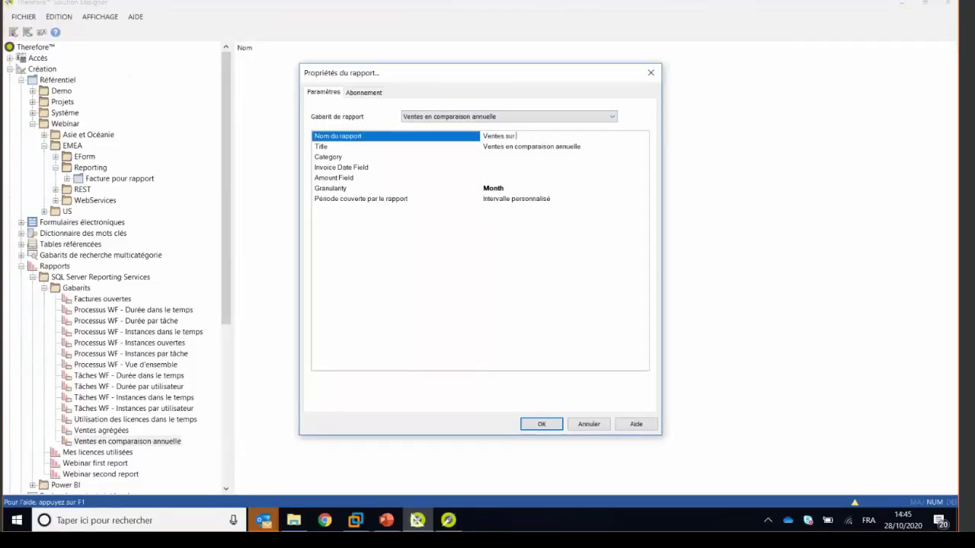
{"action": "type", "text": " les 3 années précedentes"}
Open the category selection for the report's Category parameter.
{"action": "left_click", "coordinate": [542, 156]}
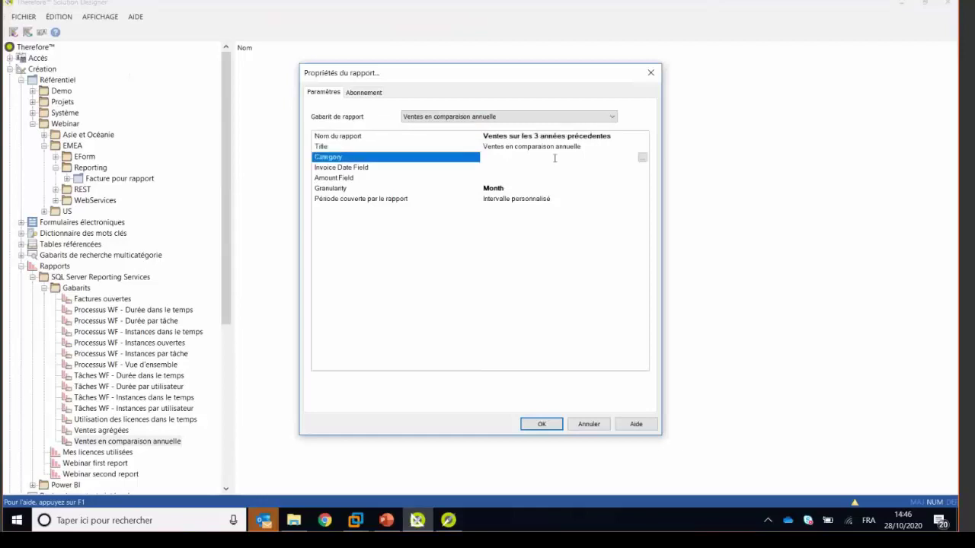
{"action": "left_click", "coordinate": [643, 158]}
{"action": "left_click", "coordinate": [654, 170]}
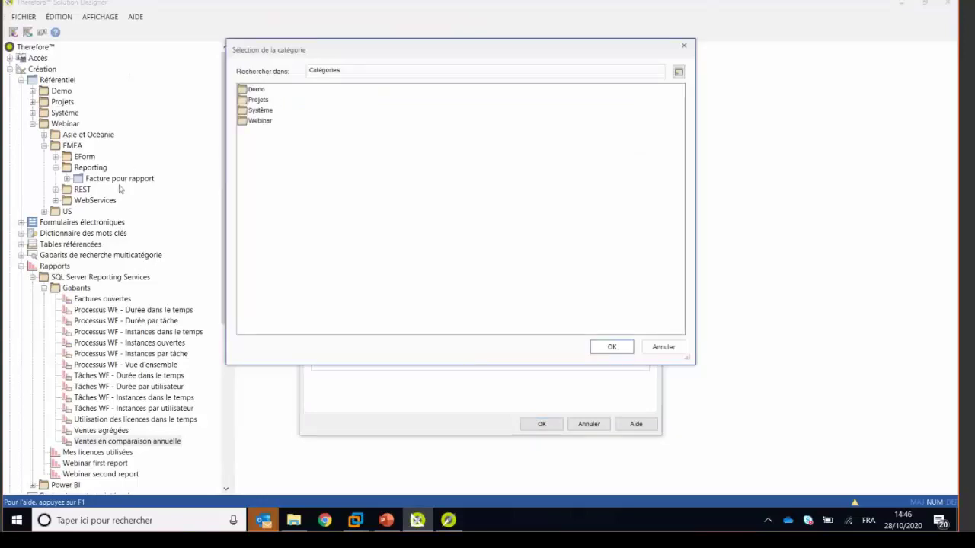
Switch to Therefore Navigator and search the Facture pour rapport category under Webinar, EMEA, Reporting to examine its invoices.
{"action": "left_click", "coordinate": [447, 520]}
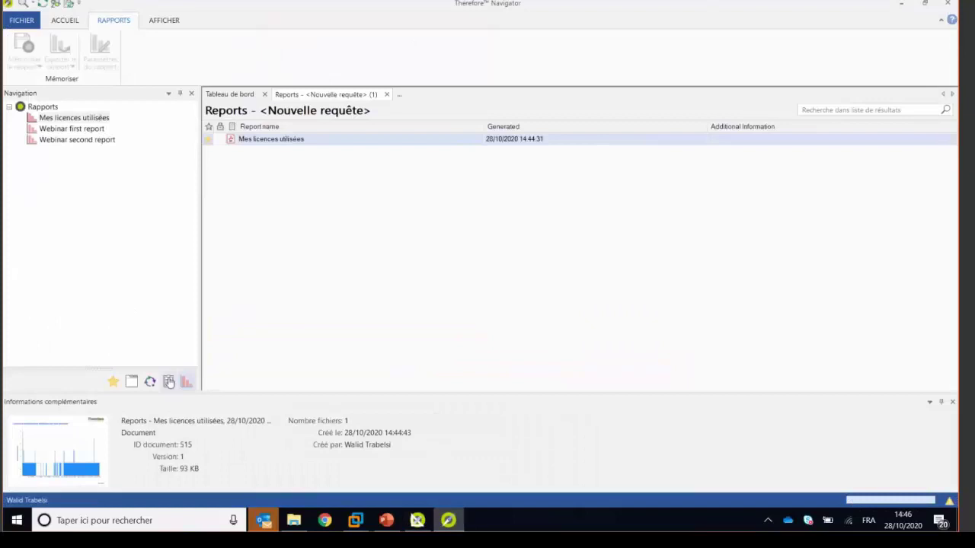
{"action": "left_click", "coordinate": [131, 381]}
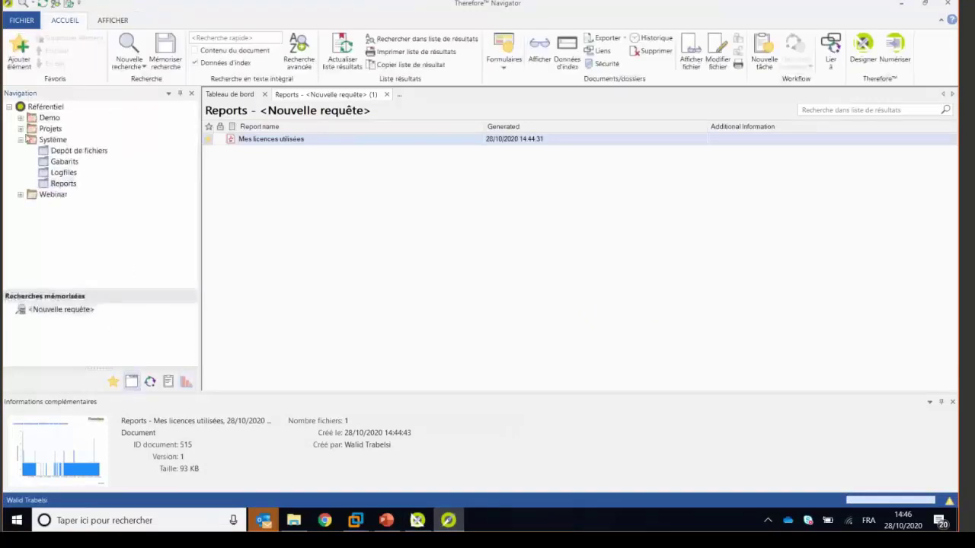
{"action": "left_click", "coordinate": [20, 196]}
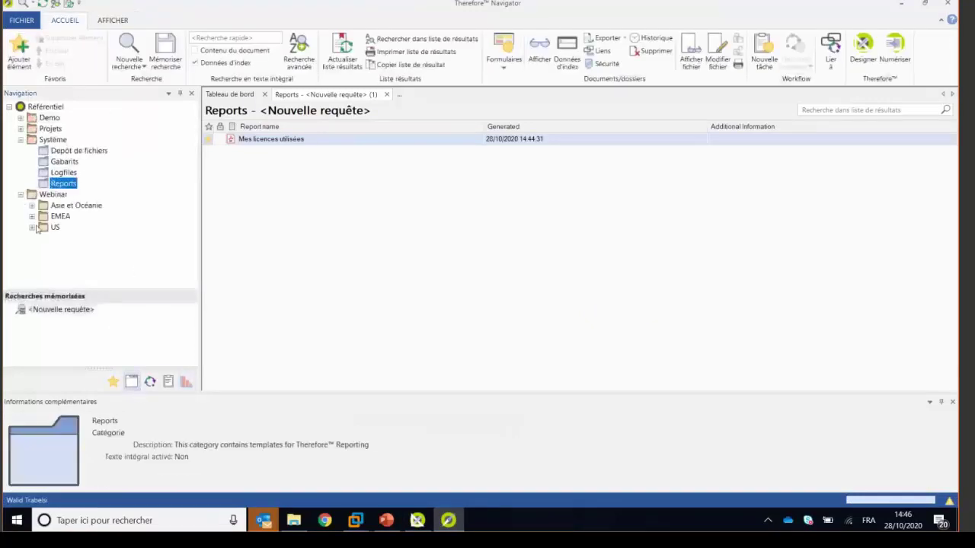
{"action": "left_click", "coordinate": [31, 217]}
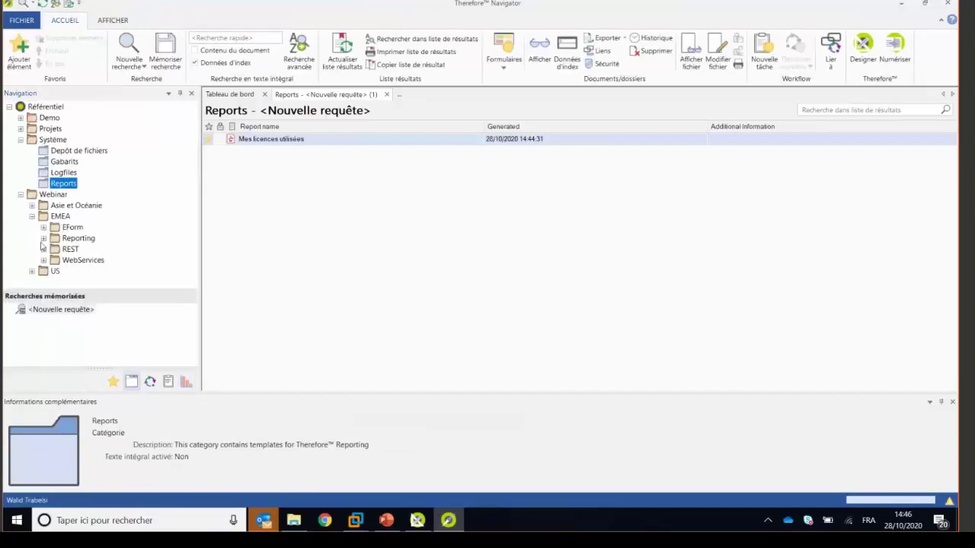
{"action": "left_click", "coordinate": [43, 239]}
{"action": "left_click", "coordinate": [107, 249]}
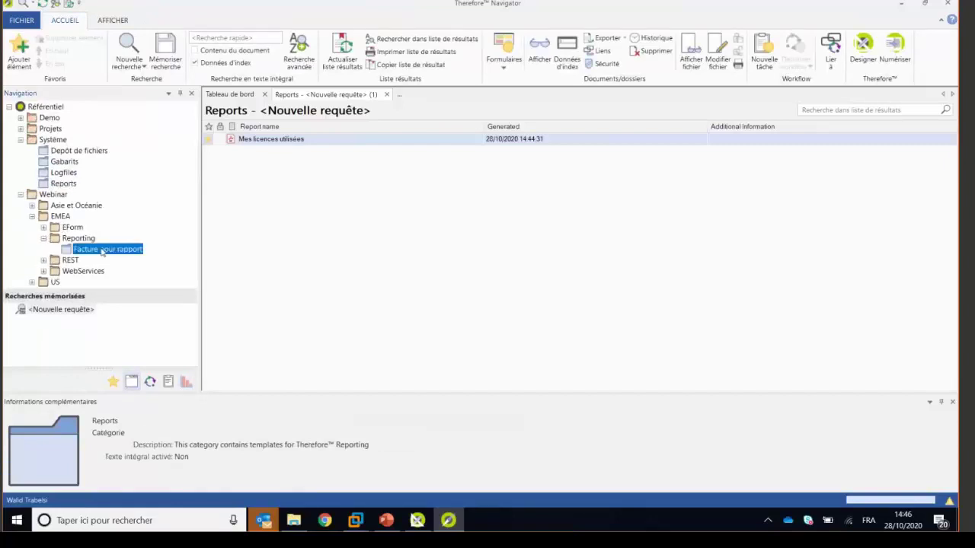
{"action": "left_click", "coordinate": [363, 167]}
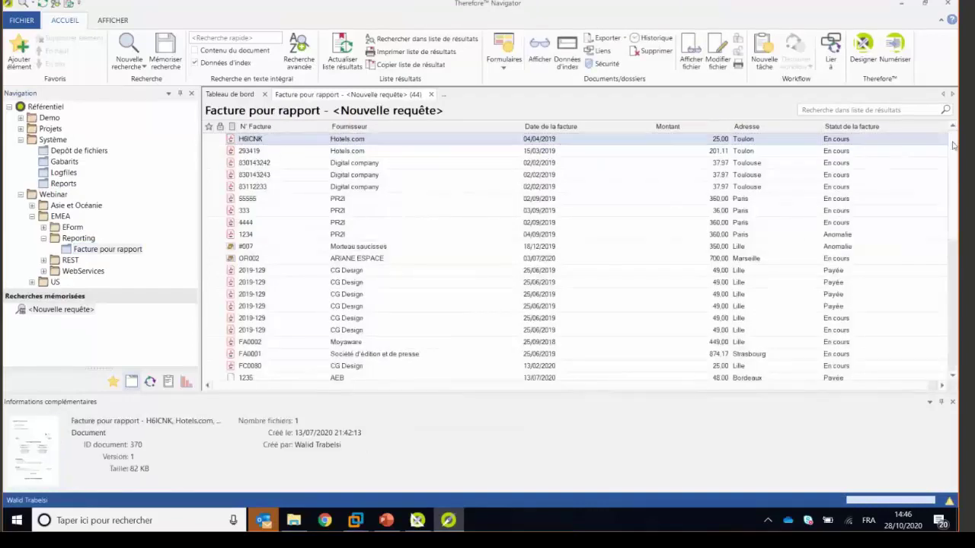
{"action": "scroll", "coordinate": [533, 229], "scroll_direction": "down", "scroll_amount": 5}
{"action": "scroll", "coordinate": [495, 306], "scroll_direction": "up", "scroll_amount": 5}
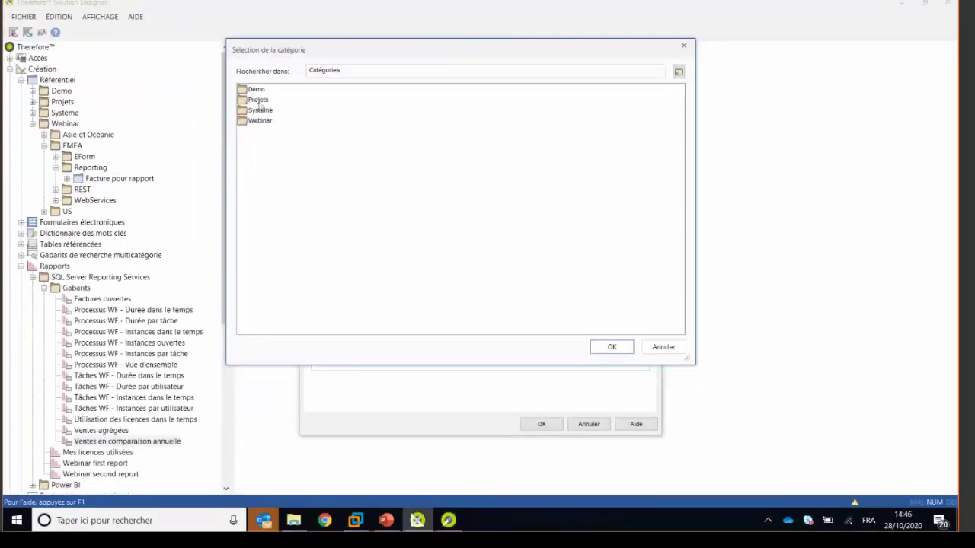
Back in Solution Designer, set the report's category to Facture pour rapport from Webinar, EMEA, Reporting.
{"action": "double_click", "coordinate": [259, 120]}
{"action": "double_click", "coordinate": [260, 99]}
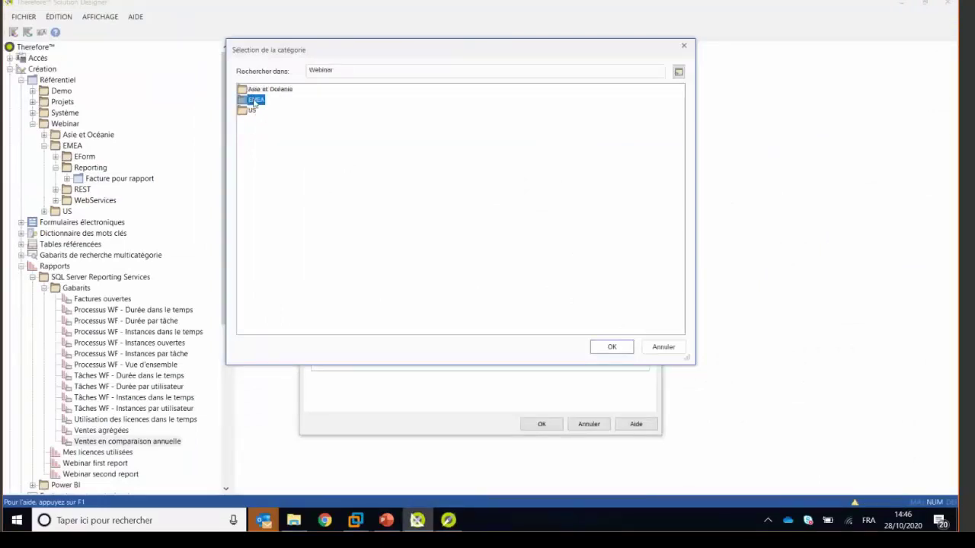
{"action": "double_click", "coordinate": [260, 100]}
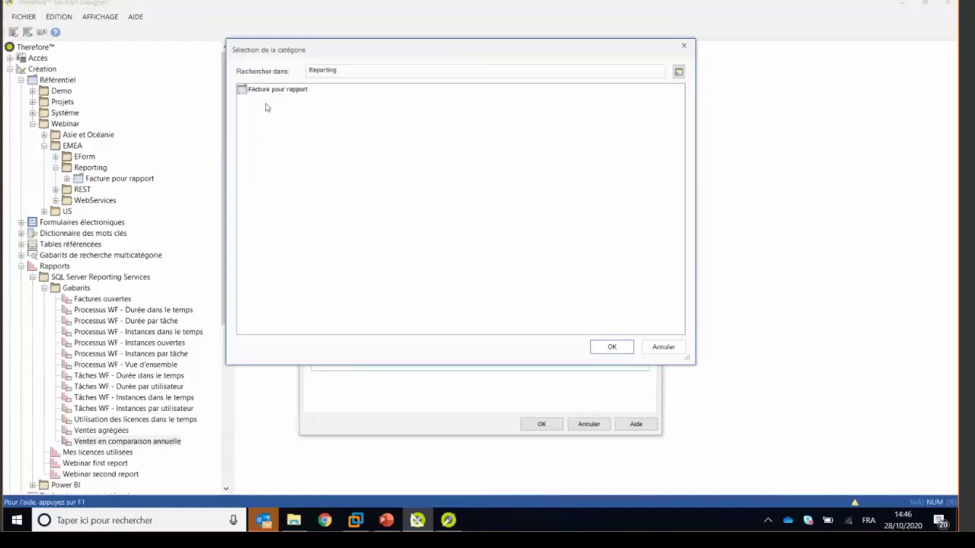
{"action": "double_click", "coordinate": [277, 90]}
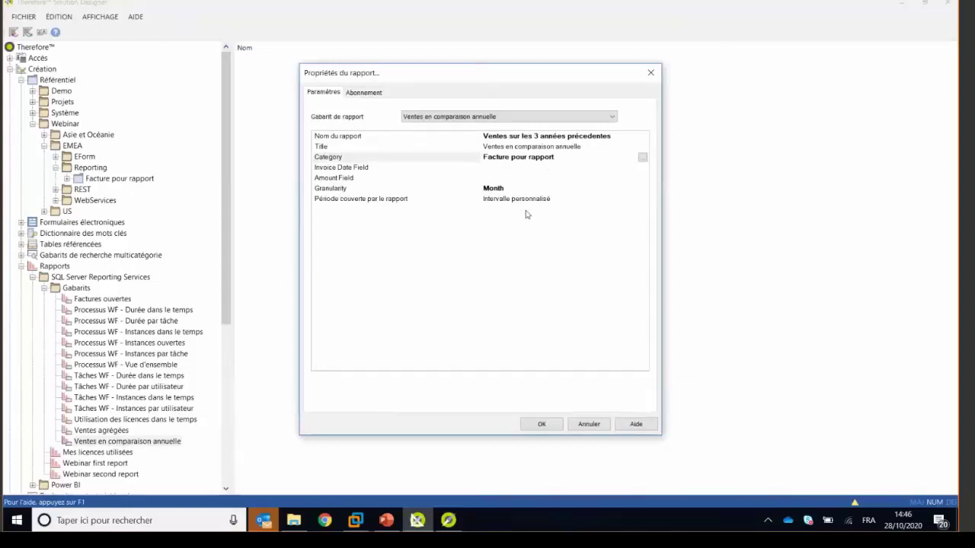
Map the report's Invoice Date Field to Invoice_date and its Amount Field to Amount.
{"action": "left_click", "coordinate": [594, 178]}
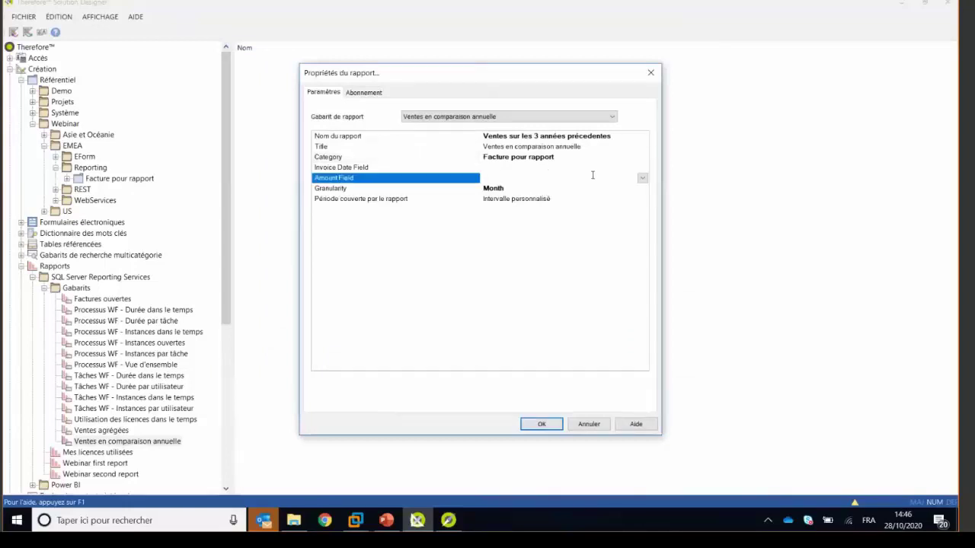
{"action": "left_click", "coordinate": [600, 167]}
{"action": "left_click", "coordinate": [642, 167]}
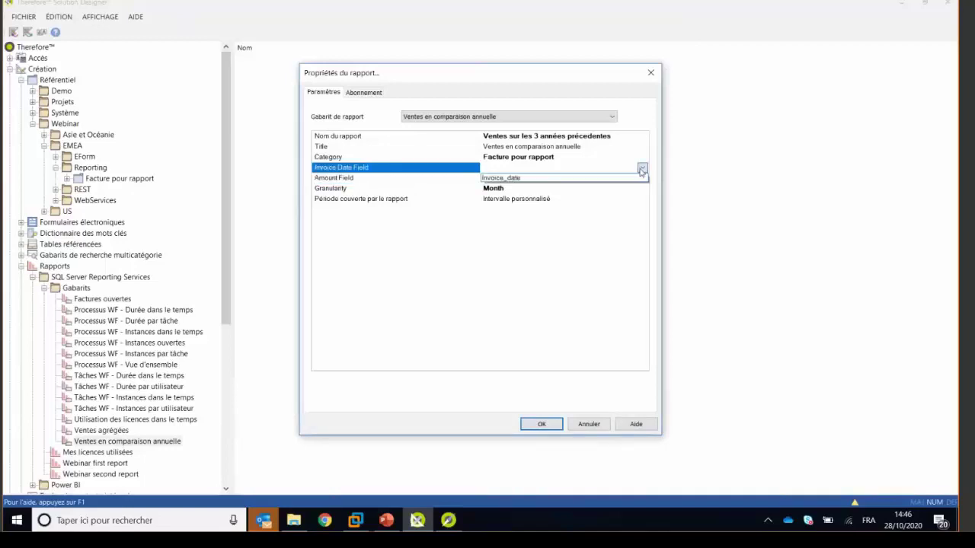
{"action": "left_click", "coordinate": [588, 178]}
{"action": "left_click", "coordinate": [613, 179]}
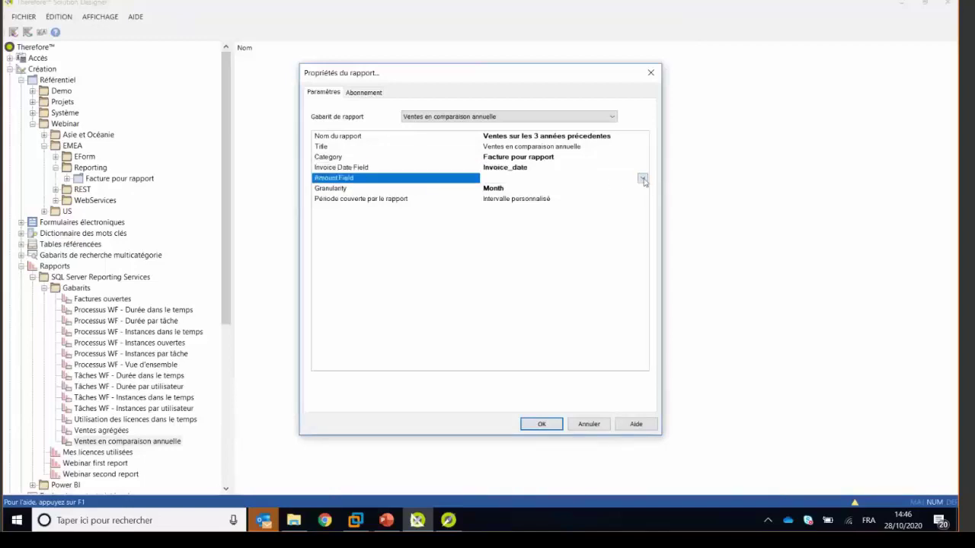
{"action": "left_click", "coordinate": [642, 178]}
{"action": "left_click", "coordinate": [585, 189]}
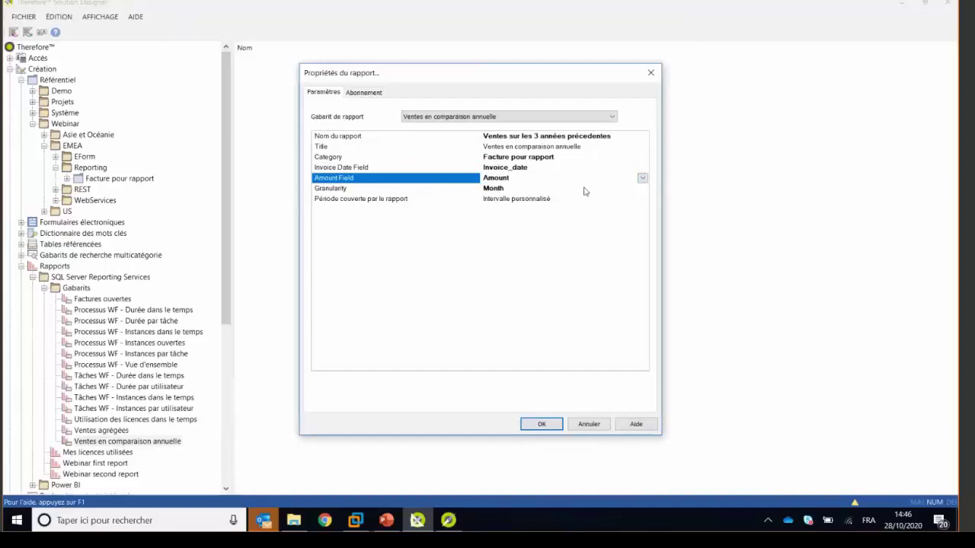
Keep the report's Granularity at Month.
{"action": "left_click", "coordinate": [509, 171]}
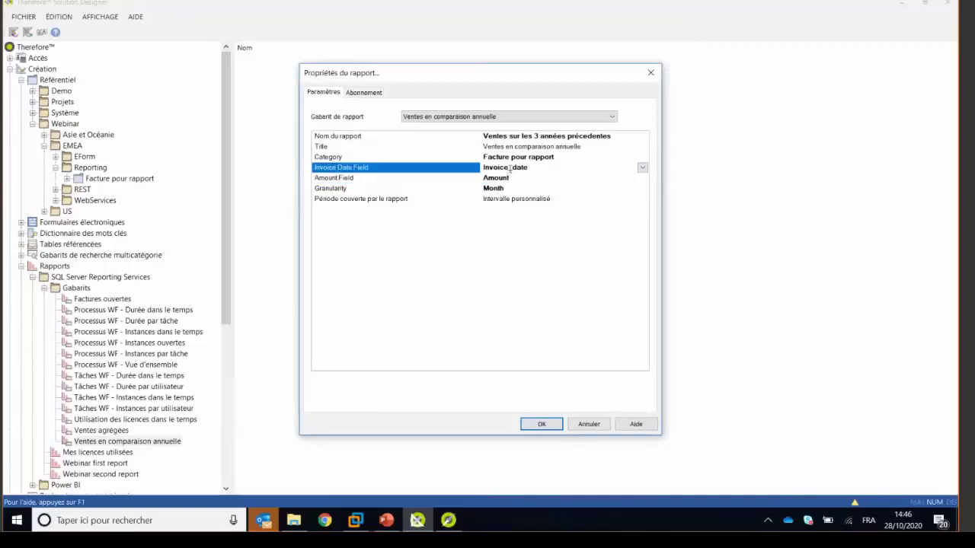
{"action": "left_click", "coordinate": [543, 189]}
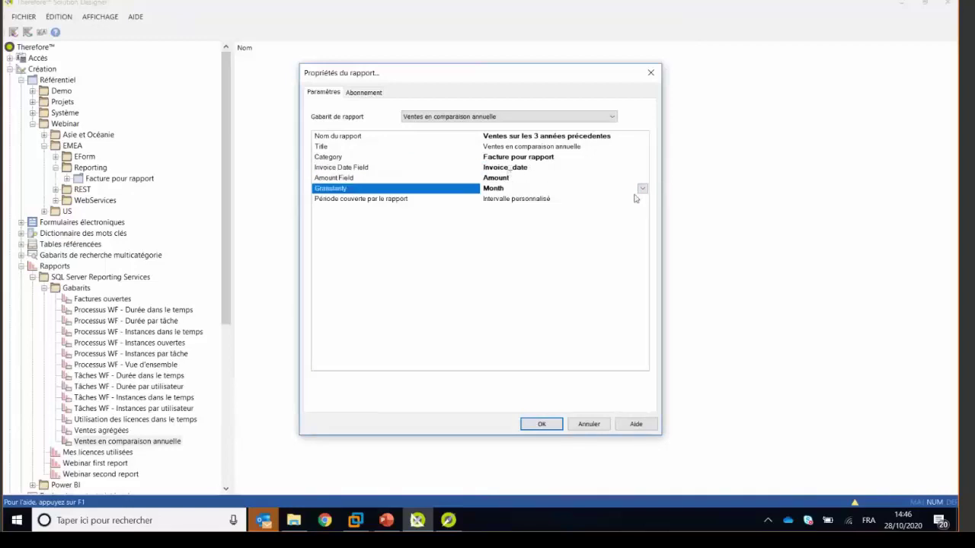
{"action": "left_click", "coordinate": [642, 191]}
{"action": "left_click", "coordinate": [568, 197]}
Define the period covered by the report as N dernières années with 3 years, and save the report.
{"action": "left_click", "coordinate": [642, 199]}
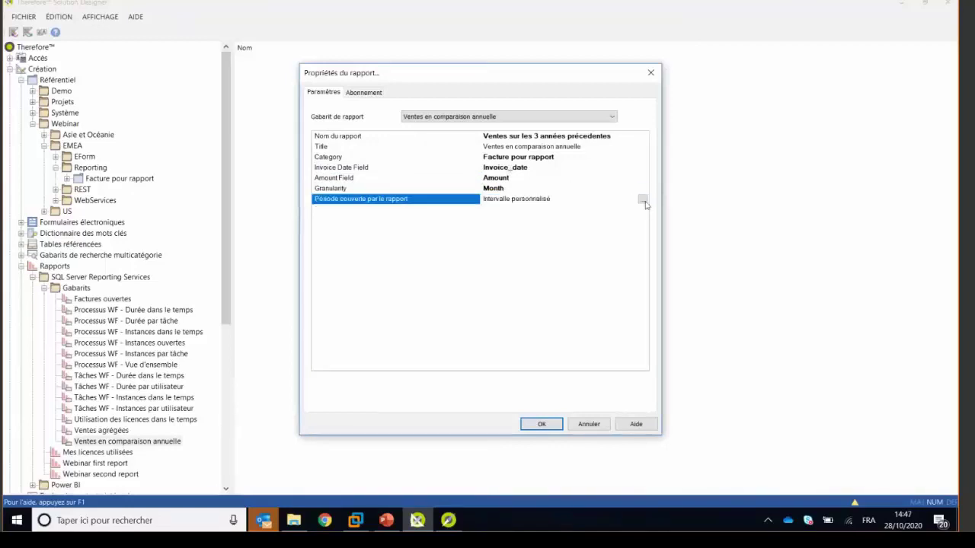
{"action": "left_click", "coordinate": [643, 200]}
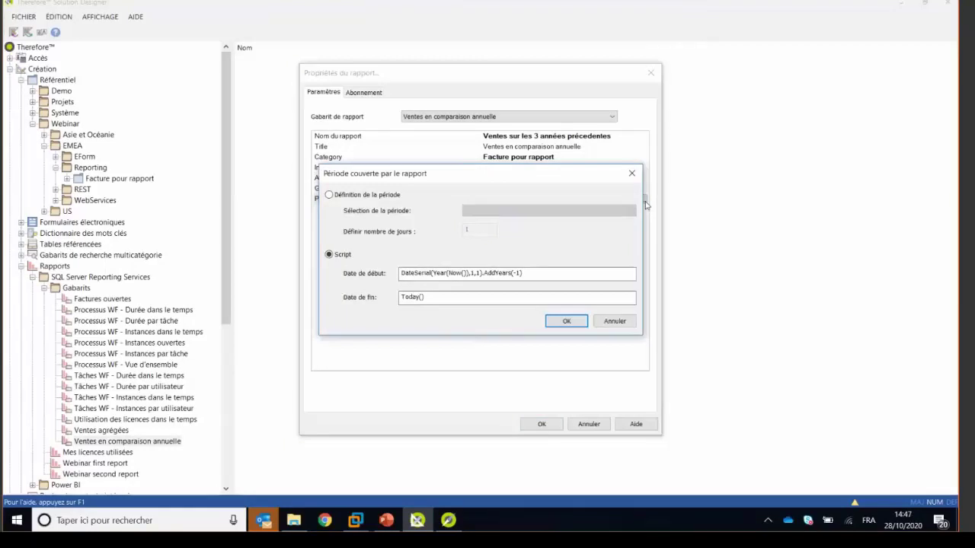
{"action": "left_click", "coordinate": [329, 195]}
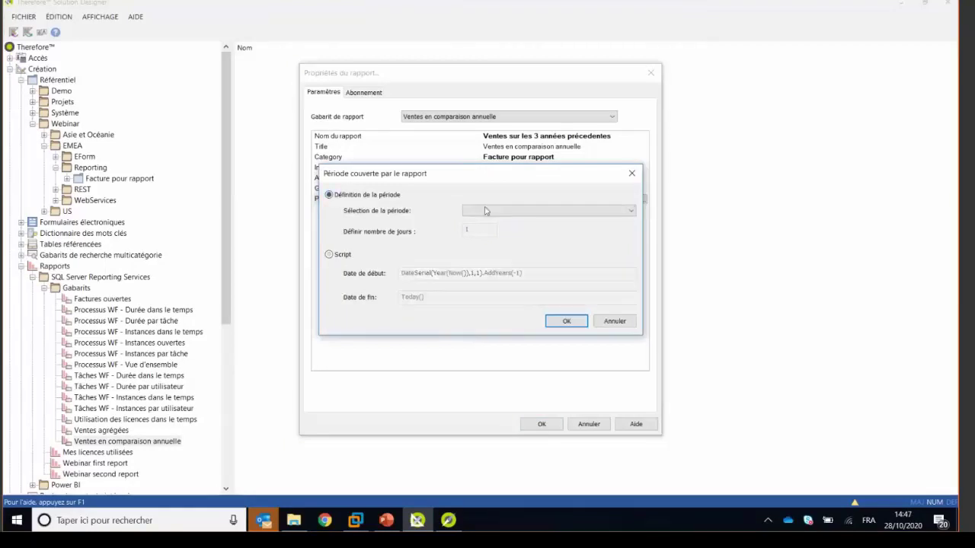
{"action": "left_click", "coordinate": [491, 212]}
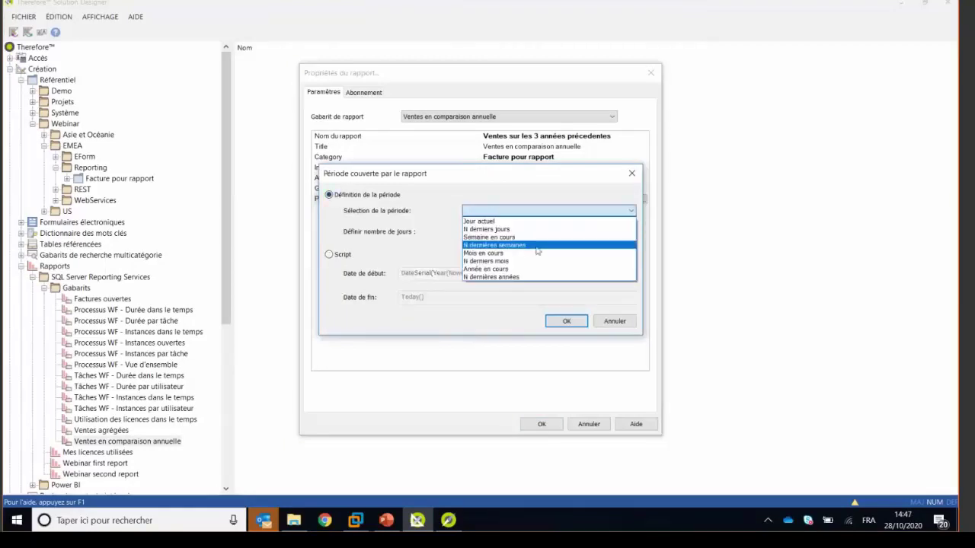
{"action": "left_click", "coordinate": [512, 262]}
{"action": "key", "text": "Tab"}
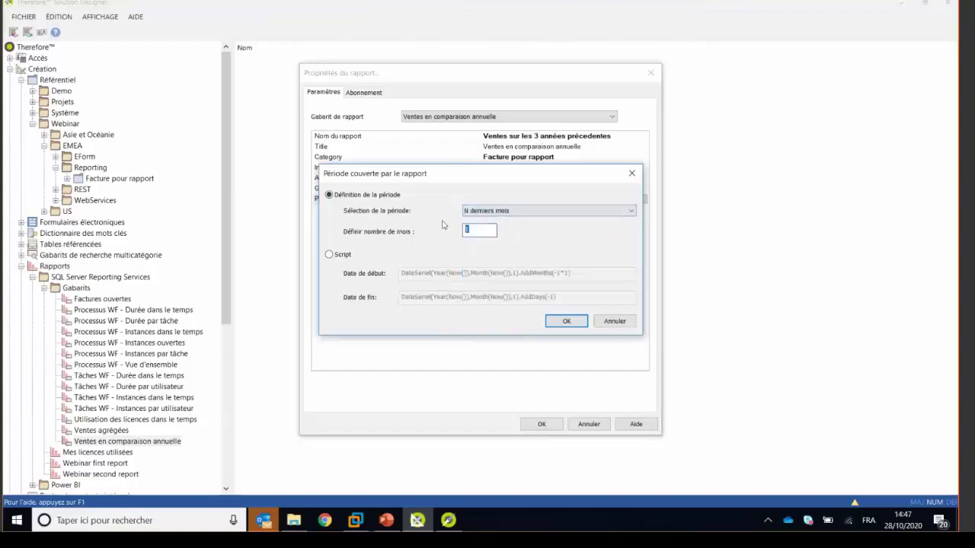
{"action": "left_click", "coordinate": [524, 214]}
{"action": "left_click", "coordinate": [501, 278]}
{"action": "key", "text": "Tab"}
{"action": "type", "text": "3"}
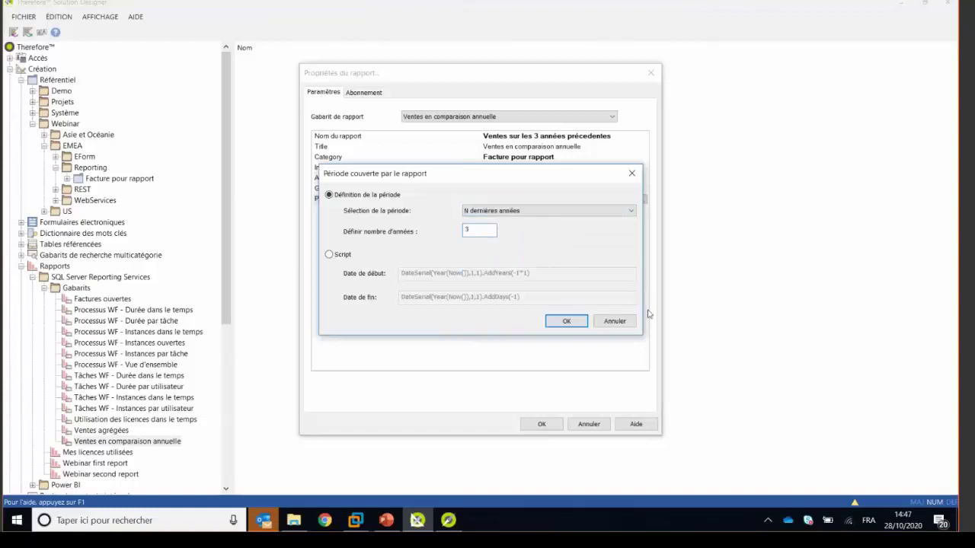
{"action": "left_click", "coordinate": [563, 321]}
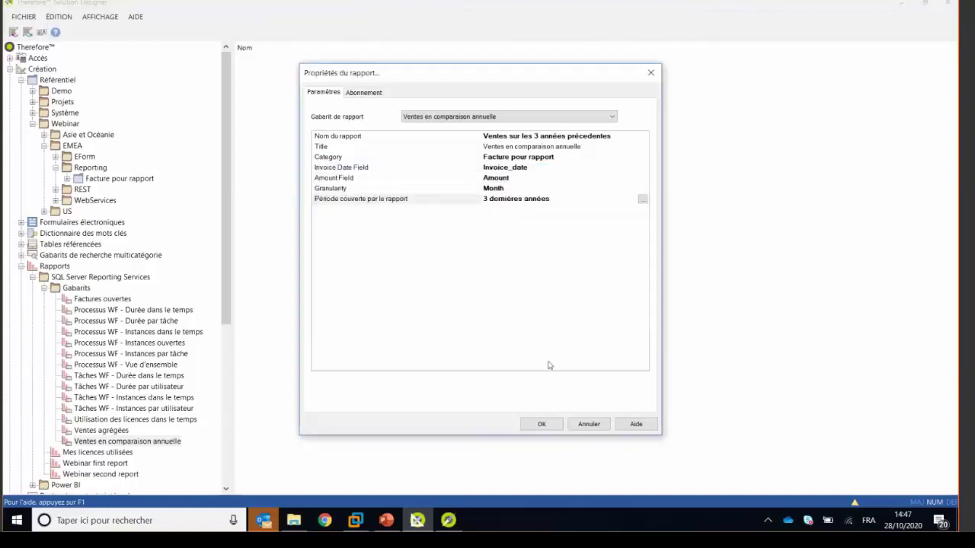
{"action": "left_click", "coordinate": [540, 424]}
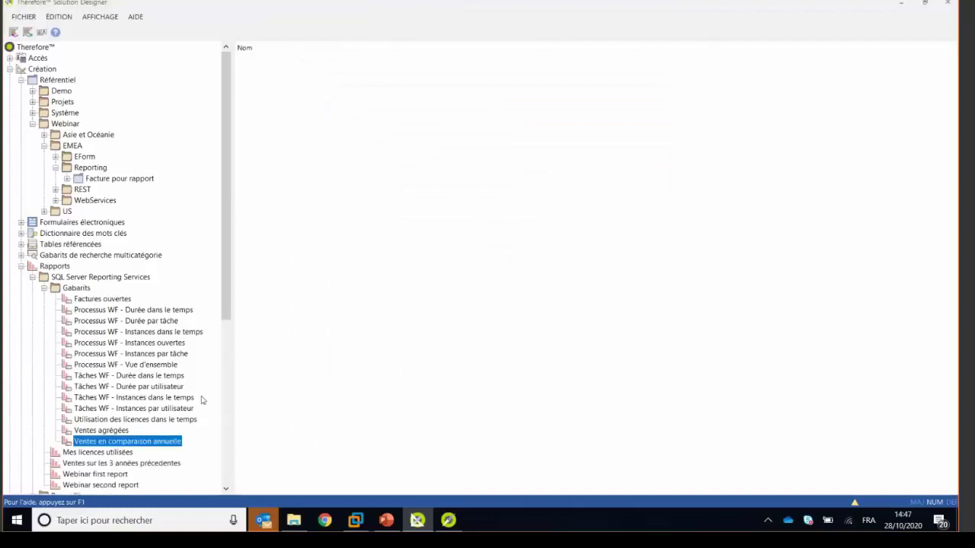
Display the Ventes sur les 3 années précedentes report ad hoc, accepting its default parameters.
{"action": "left_click_drag", "start_coordinate": [230, 250], "coordinate": [233, 348]}
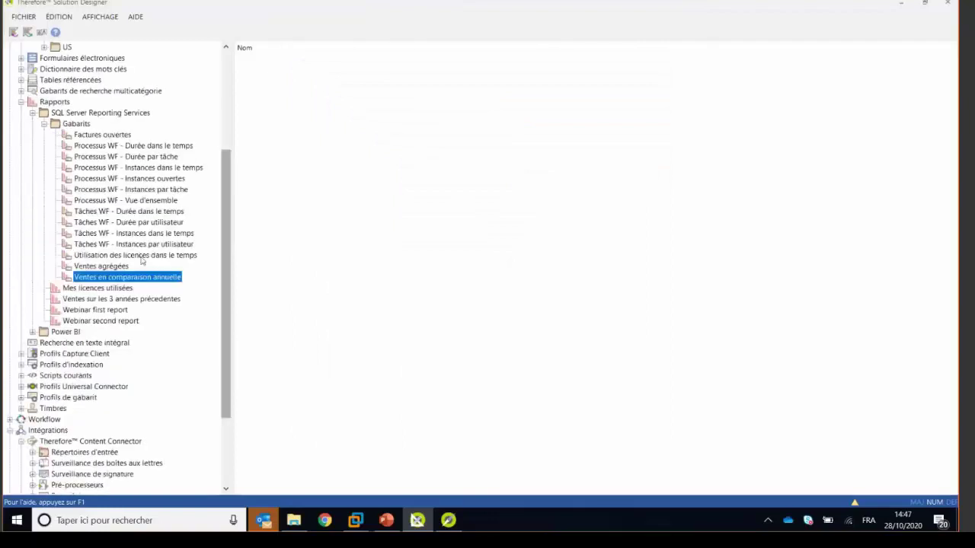
{"action": "left_click", "coordinate": [133, 301]}
{"action": "right_click", "coordinate": [133, 301]}
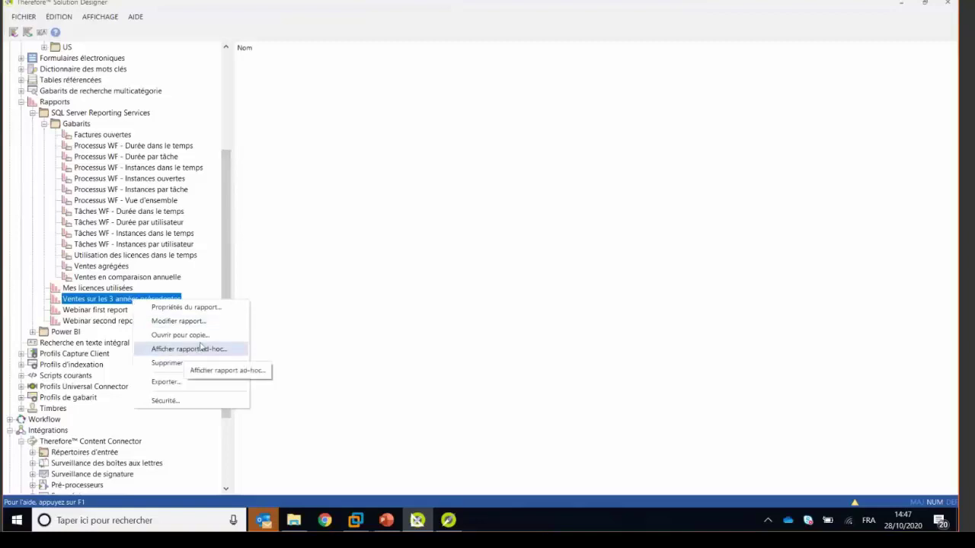
{"action": "left_click", "coordinate": [198, 348]}
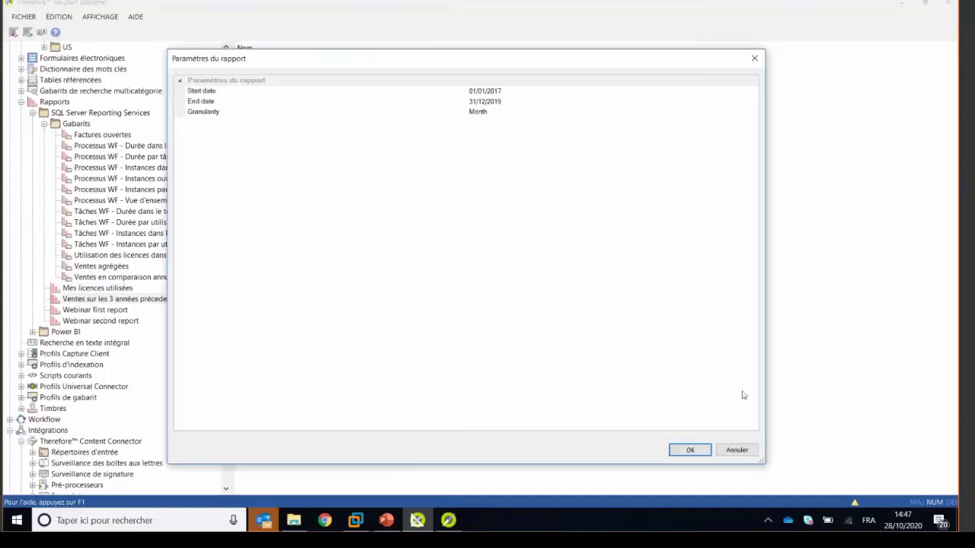
{"action": "left_click", "coordinate": [690, 450]}
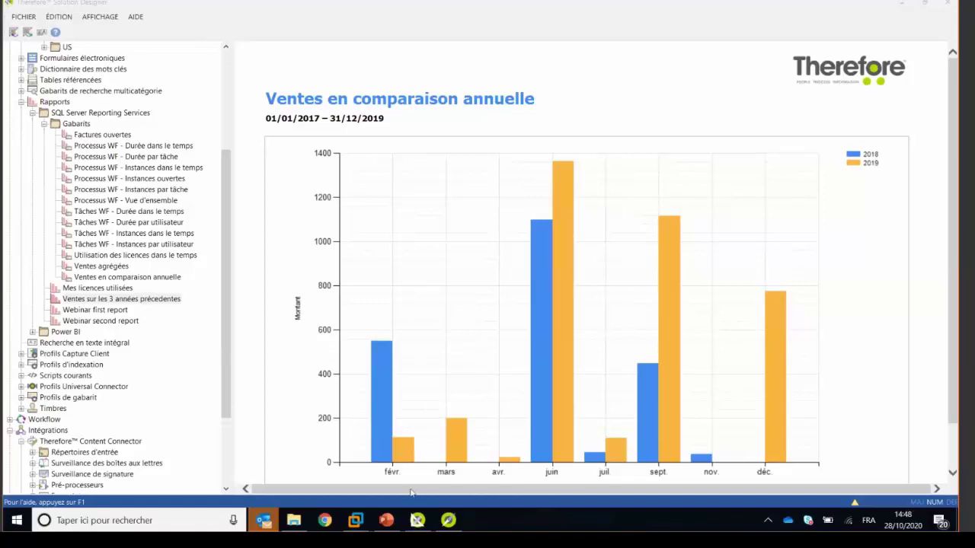
Switch to the virtual machine, launch the Therefore Configuration Wizard and examine its SQL Reporting settings.
{"action": "mouse_move", "coordinate": [356, 520]}
{"action": "left_click", "coordinate": [426, 447]}
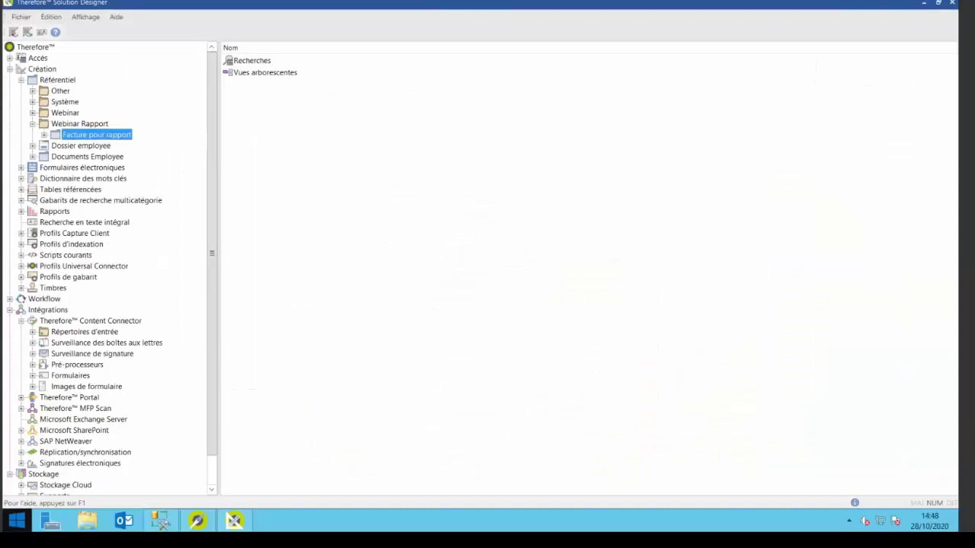
{"action": "key", "text": "super"}
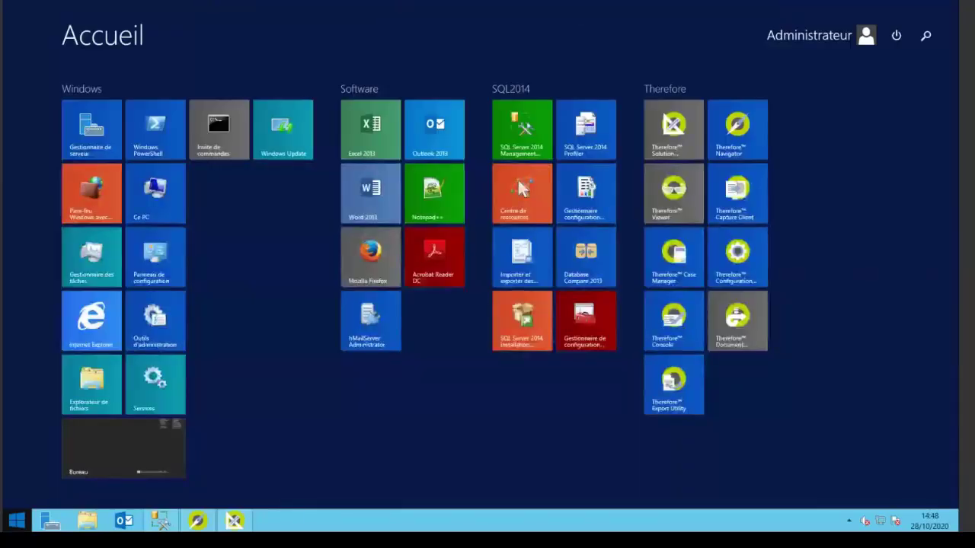
{"action": "type", "text": "configuration Wizard"}
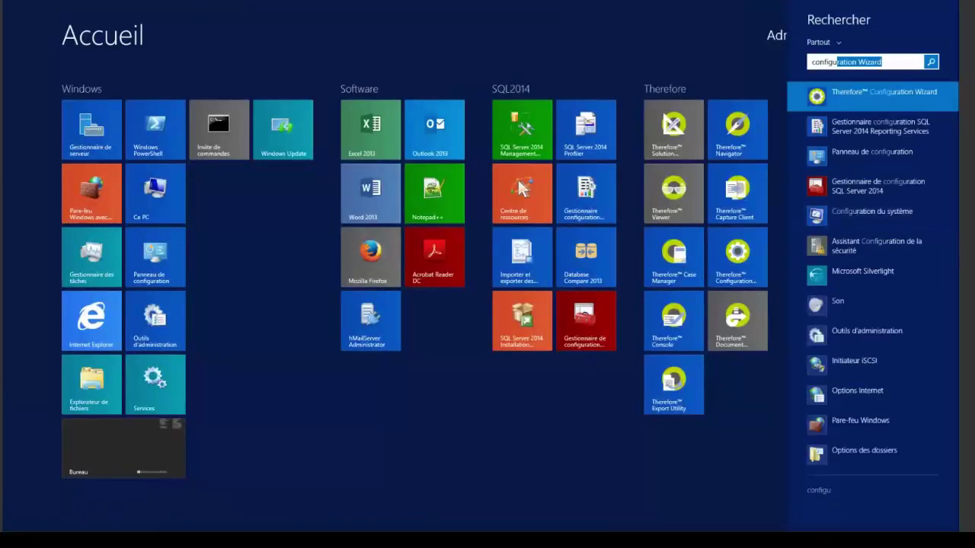
{"action": "key", "text": "Return"}
{"action": "left_click", "coordinate": [524, 290]}
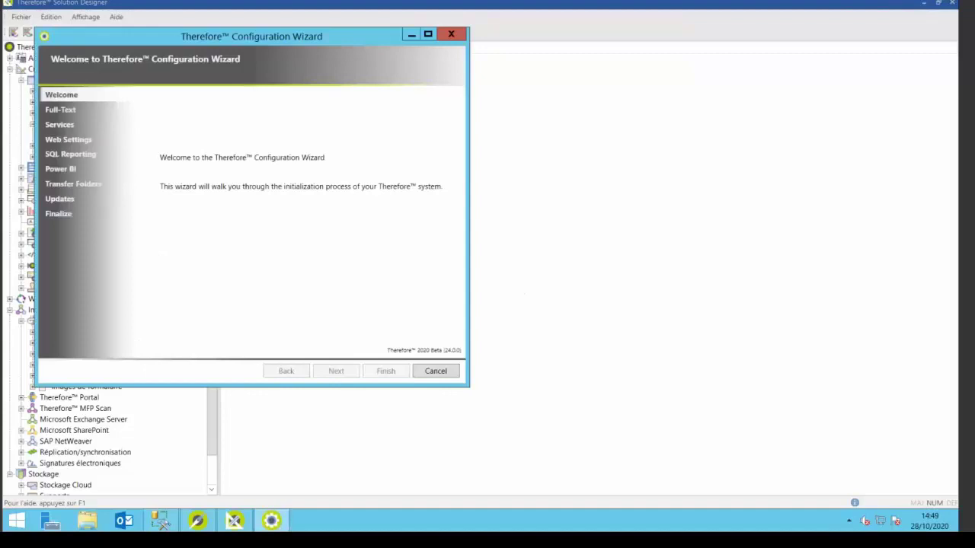
{"action": "left_click", "coordinate": [64, 155]}
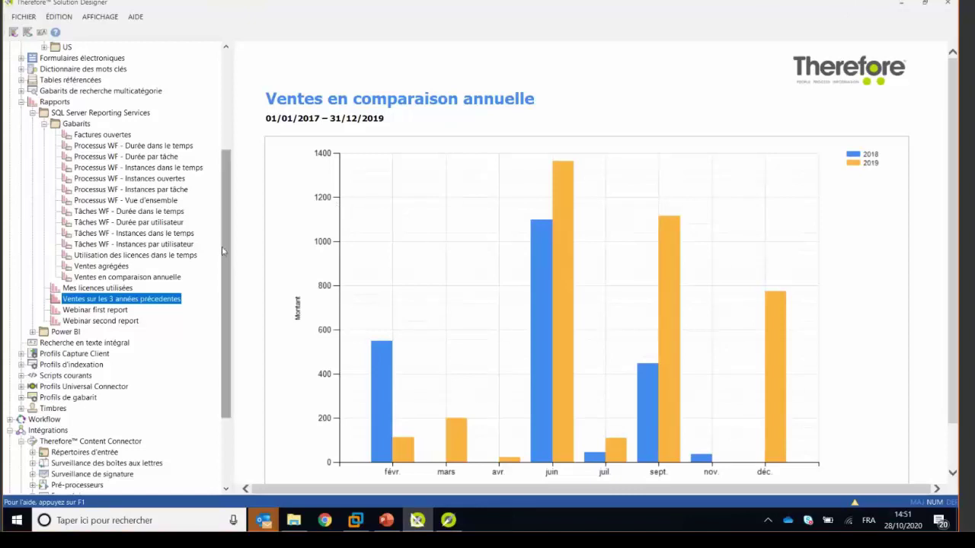
Start exporting the Facture pour rapport category together with its Statut facture keyword dictionary, including the folder structure.
{"action": "scroll", "coordinate": [231, 164], "scroll_direction": "up", "scroll_amount": 2}
{"action": "scroll", "coordinate": [230, 164], "scroll_direction": "up", "scroll_amount": 3}
{"action": "left_click", "coordinate": [119, 179]}
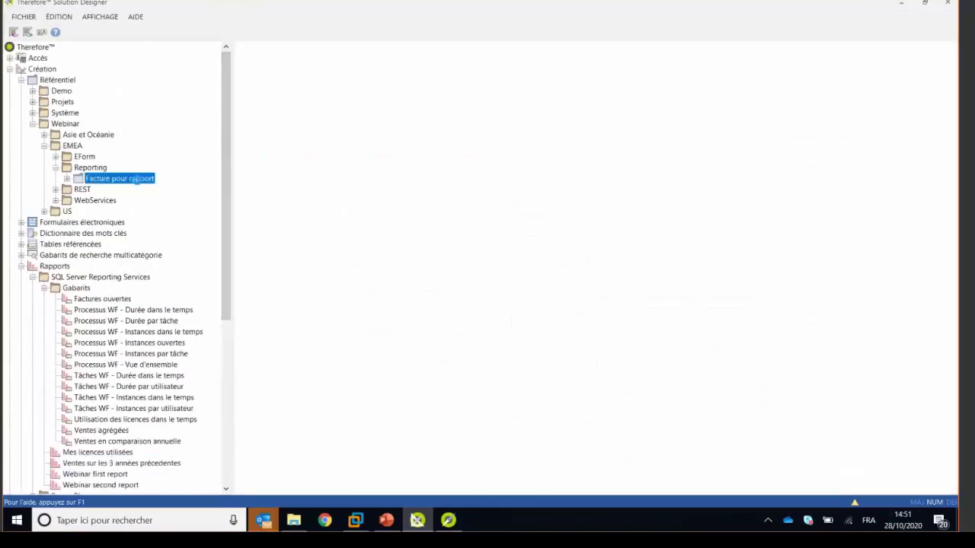
{"action": "right_click", "coordinate": [139, 181]}
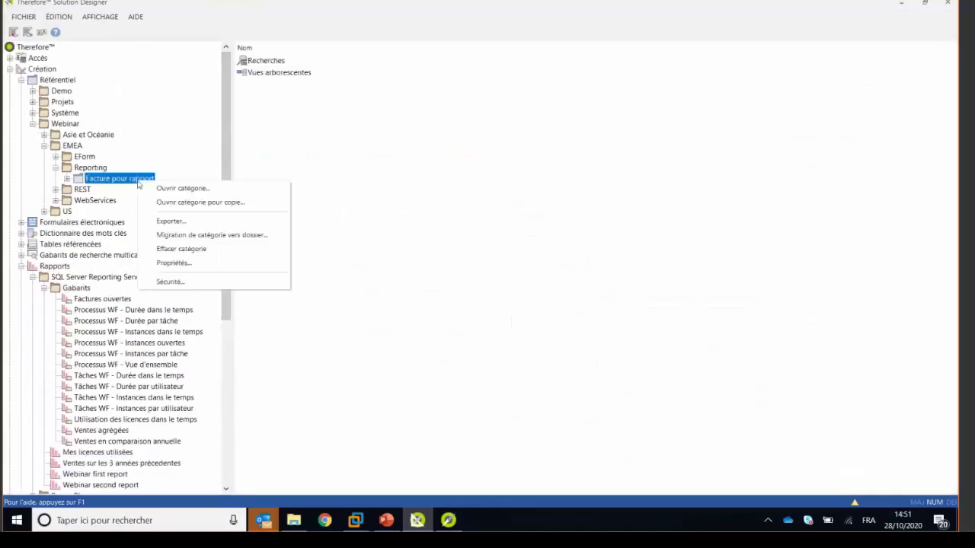
{"action": "left_click", "coordinate": [199, 223]}
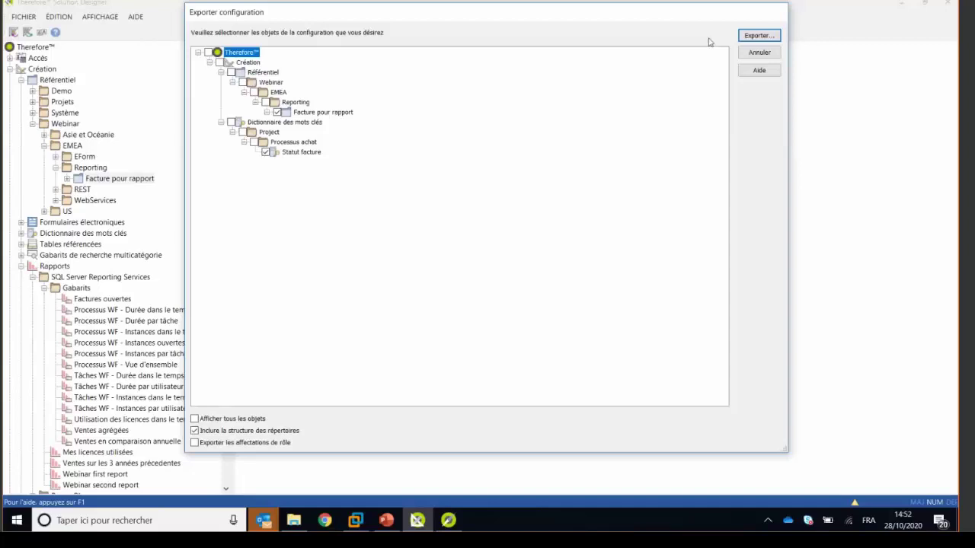
{"action": "left_click", "coordinate": [759, 35]}
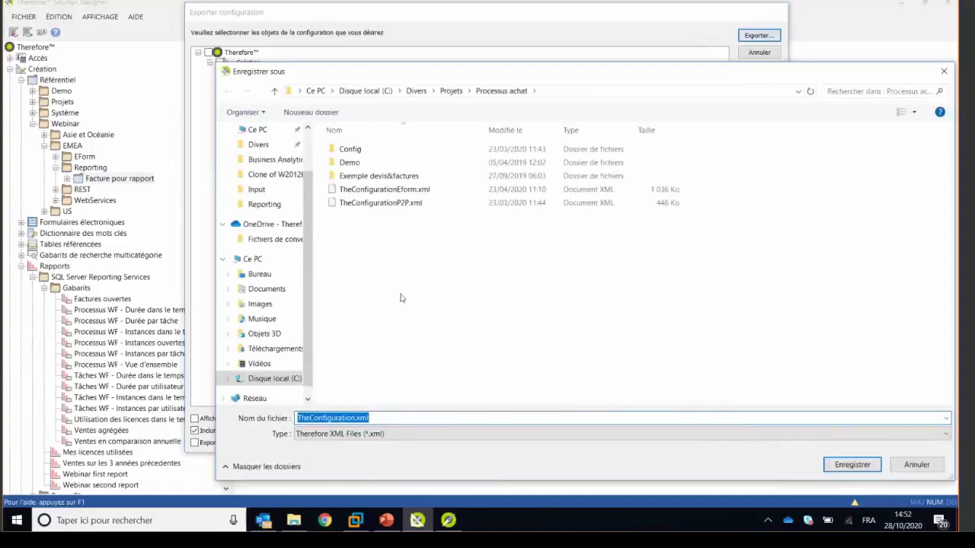
Save the exported configuration on the desktop (Bureau) as TheConfigurationReport.xml.
{"action": "left_click", "coordinate": [254, 130]}
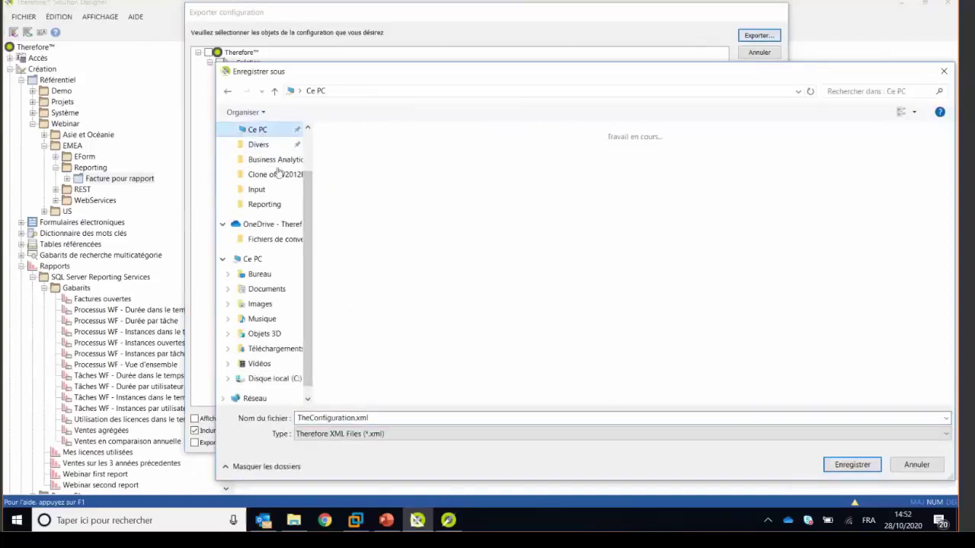
{"action": "left_click", "coordinate": [259, 274]}
{"action": "double_click", "coordinate": [333, 418]}
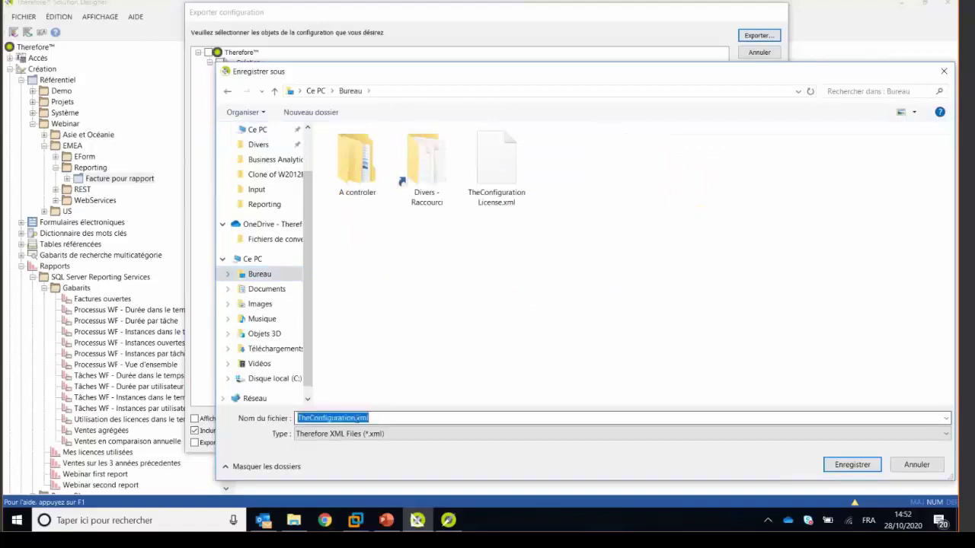
{"action": "left_click", "coordinate": [394, 418]}
{"action": "type", "text": "Rapport"}
{"action": "key", "text": "Return"}
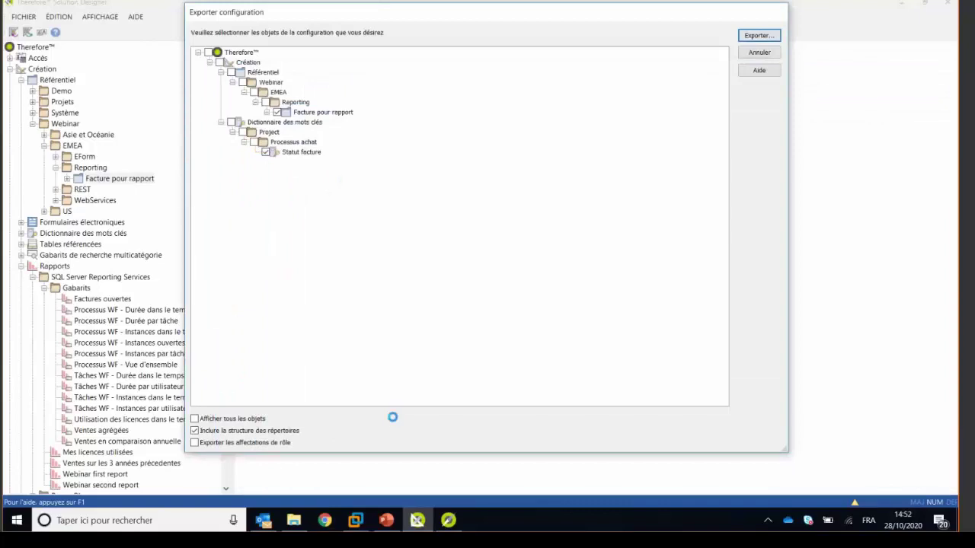
{"action": "left_click", "coordinate": [565, 267]}
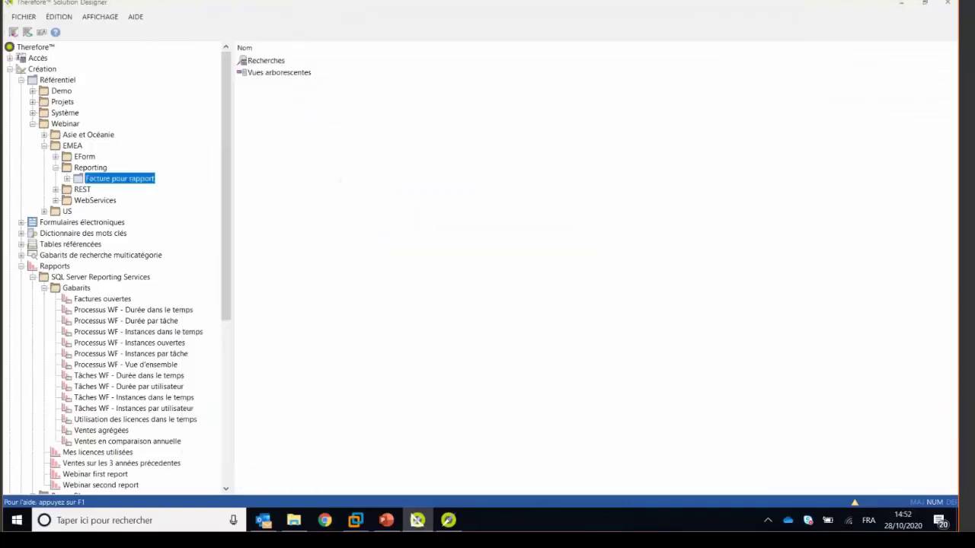
Copy TheConfigurationReport.xml from the host desktop to the desktop of the W2012R2 virtual machine.
{"action": "key", "text": "super+d"}
{"action": "left_click", "coordinate": [167, 147]}
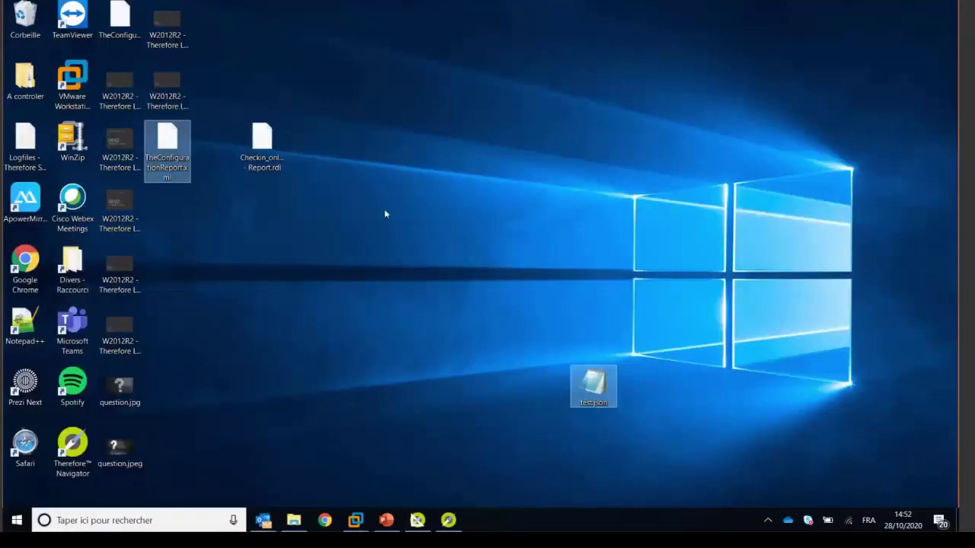
{"action": "left_click", "coordinate": [355, 520]}
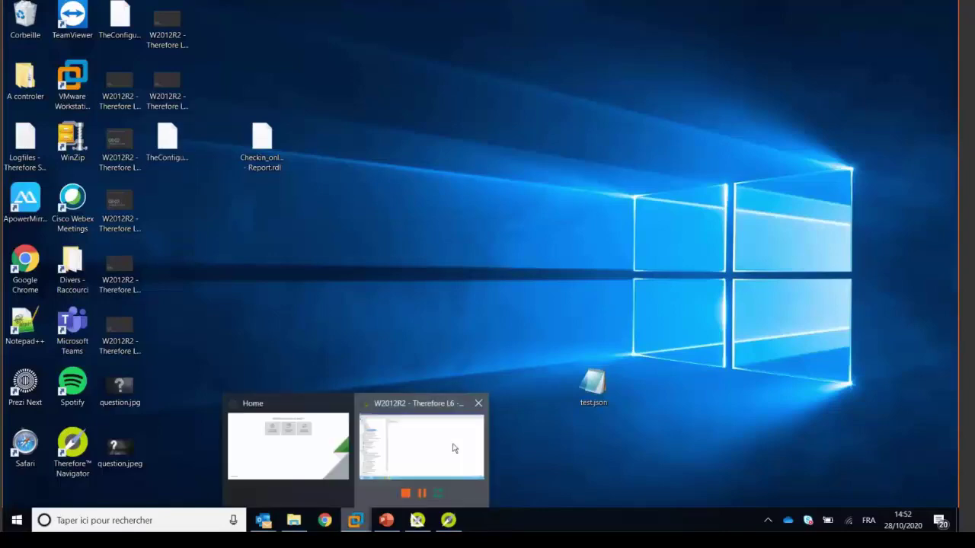
{"action": "left_click", "coordinate": [453, 449]}
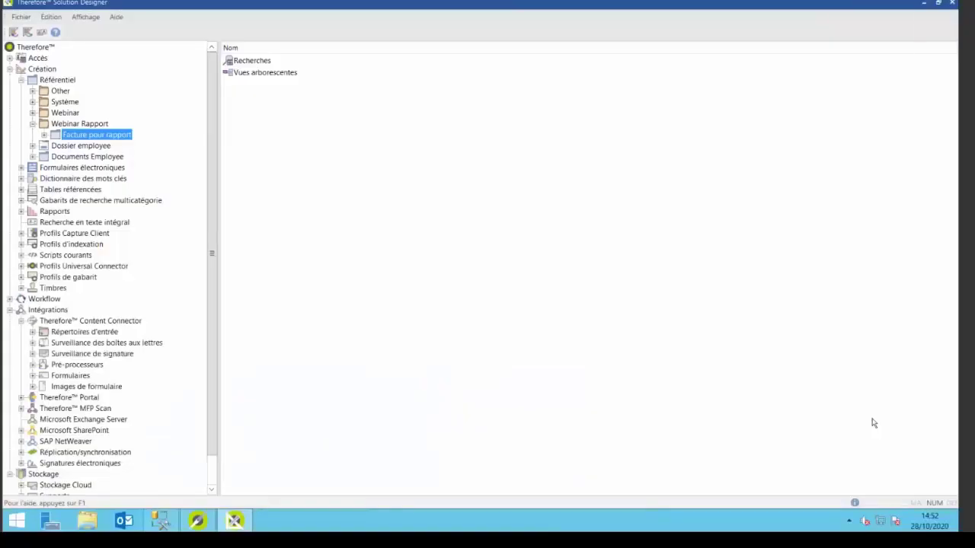
{"action": "left_click", "coordinate": [925, 4]}
{"action": "left_click", "coordinate": [925, 4]}
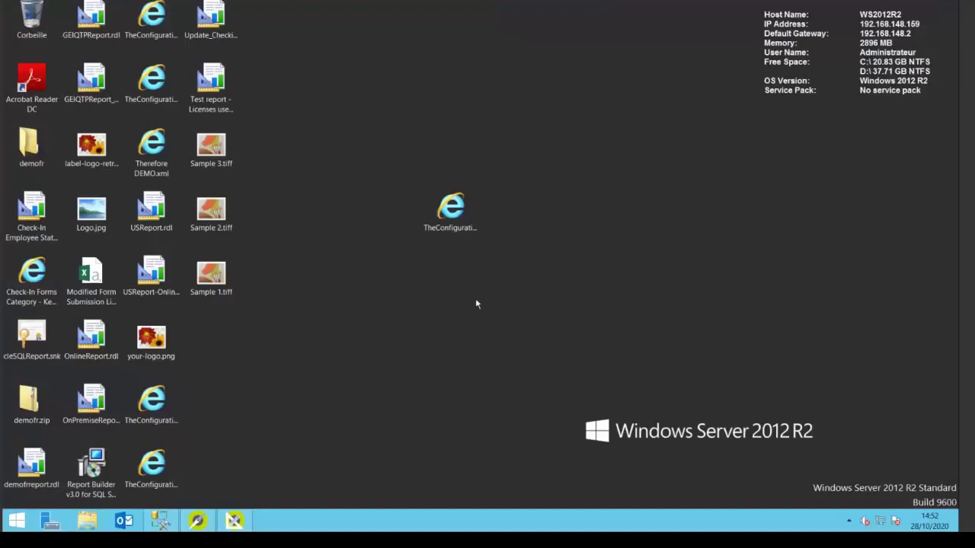
{"action": "key", "text": "ctrl+v"}
{"action": "left_click", "coordinate": [441, 182]}
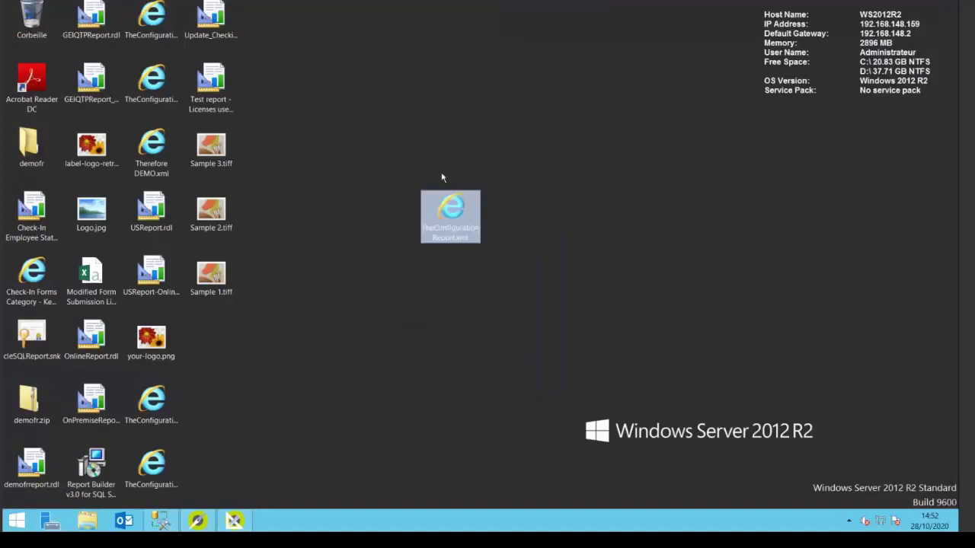
View the Facture pour rapport category form in the virtual machine's Solution Designer, then close it.
{"action": "left_click", "coordinate": [227, 522]}
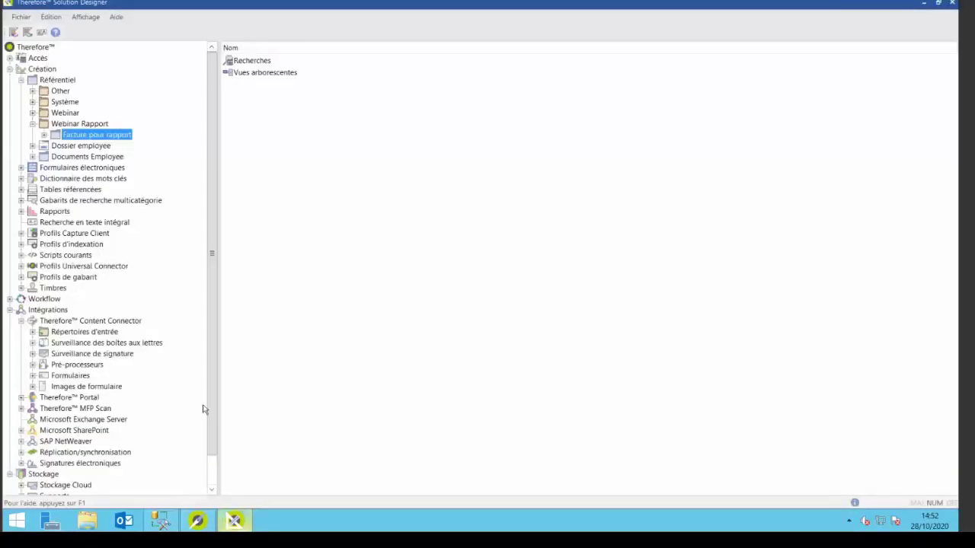
{"action": "double_click", "coordinate": [91, 137]}
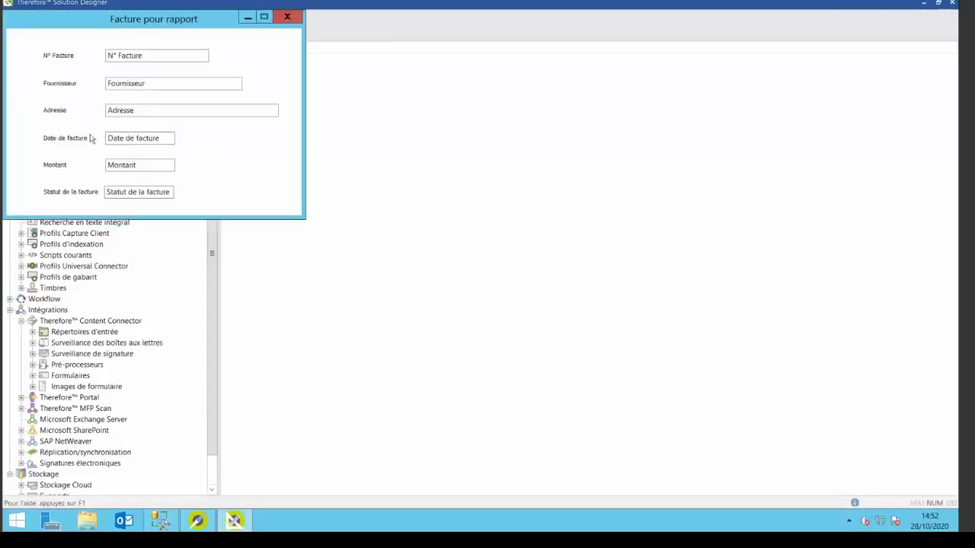
{"action": "left_click_drag", "start_coordinate": [105, 24], "coordinate": [507, 112]}
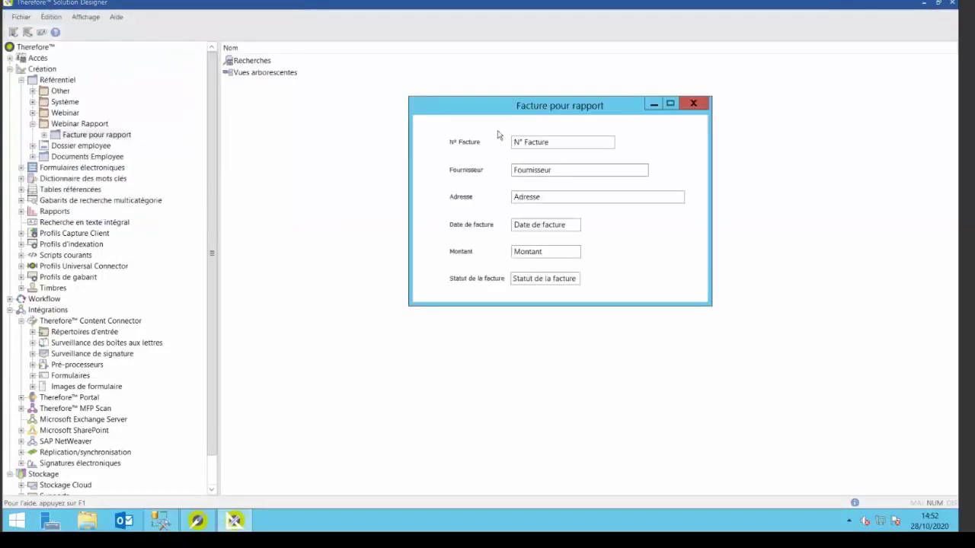
{"action": "left_click", "coordinate": [694, 104]}
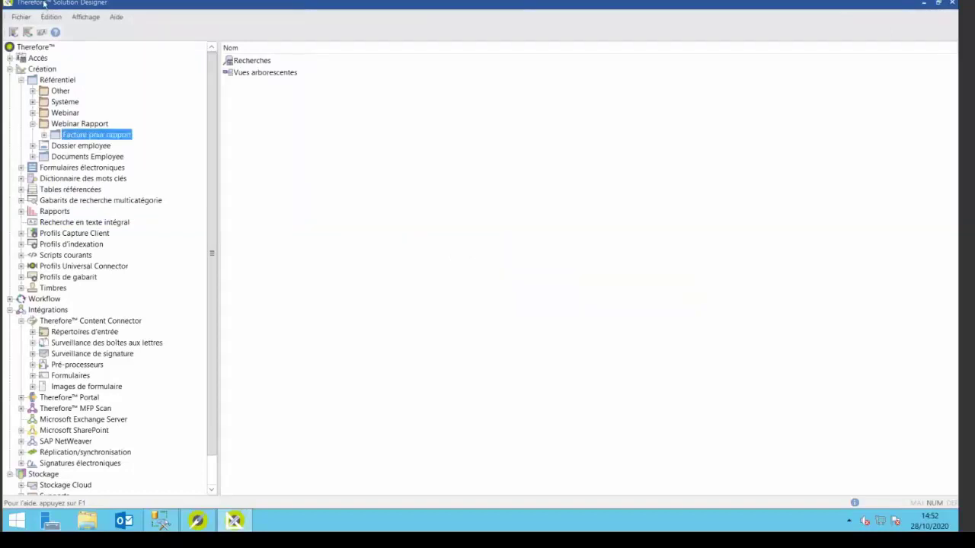
Examine the Connexion serveur settings for the local network and the XML Web Service, leaving them unchanged.
{"action": "left_click", "coordinate": [21, 17]}
{"action": "left_click", "coordinate": [30, 31]}
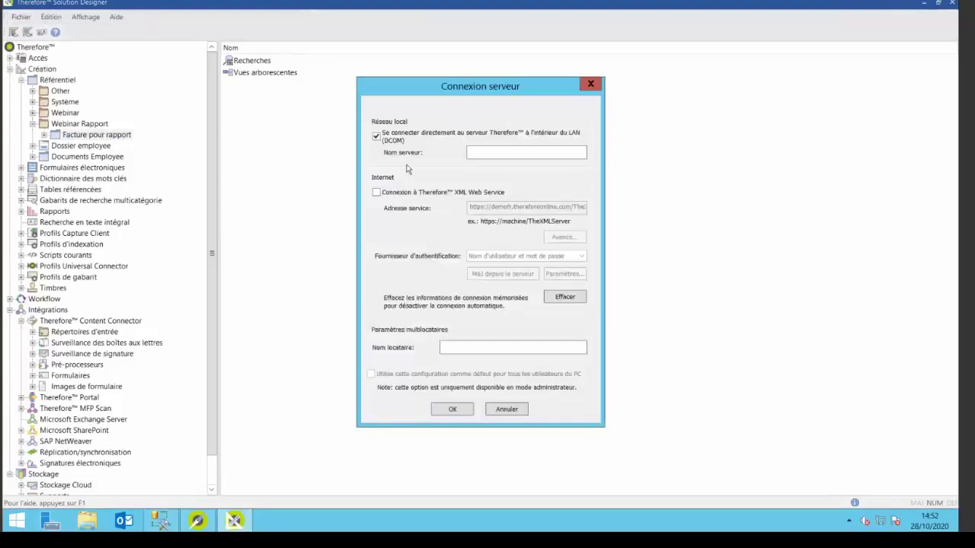
{"action": "left_click", "coordinate": [507, 409]}
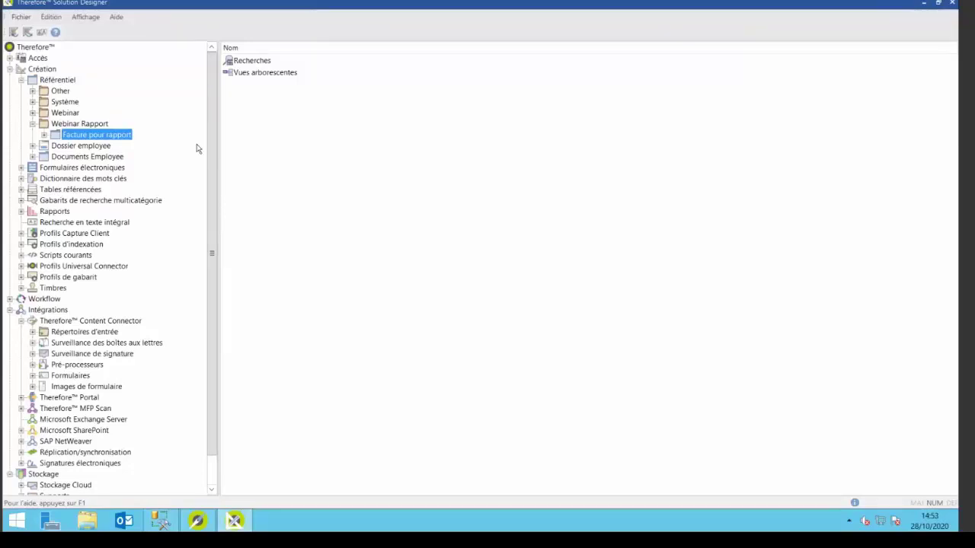
Switch to SQL Server Management Studio and locate the Therefore database among the server's databases.
{"action": "left_click", "coordinate": [159, 520]}
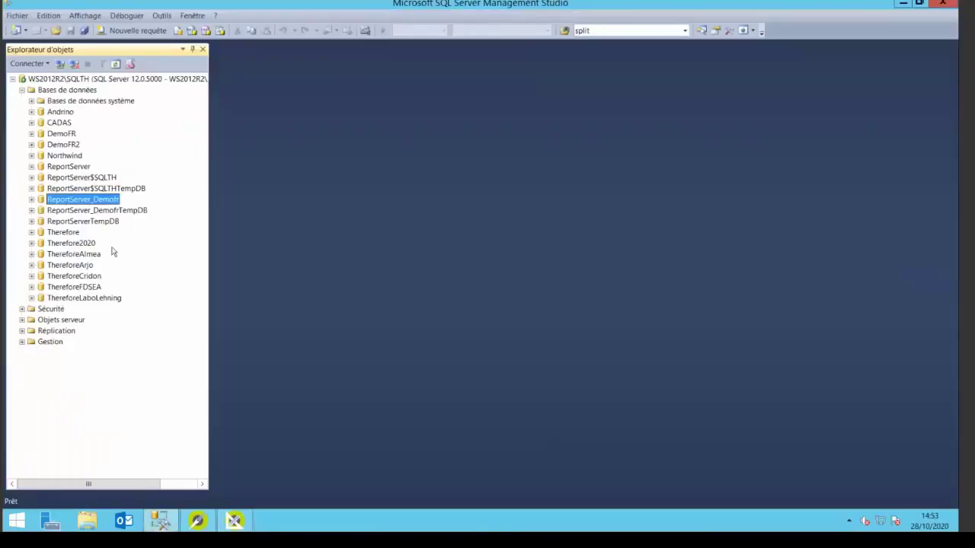
{"action": "left_click", "coordinate": [78, 235]}
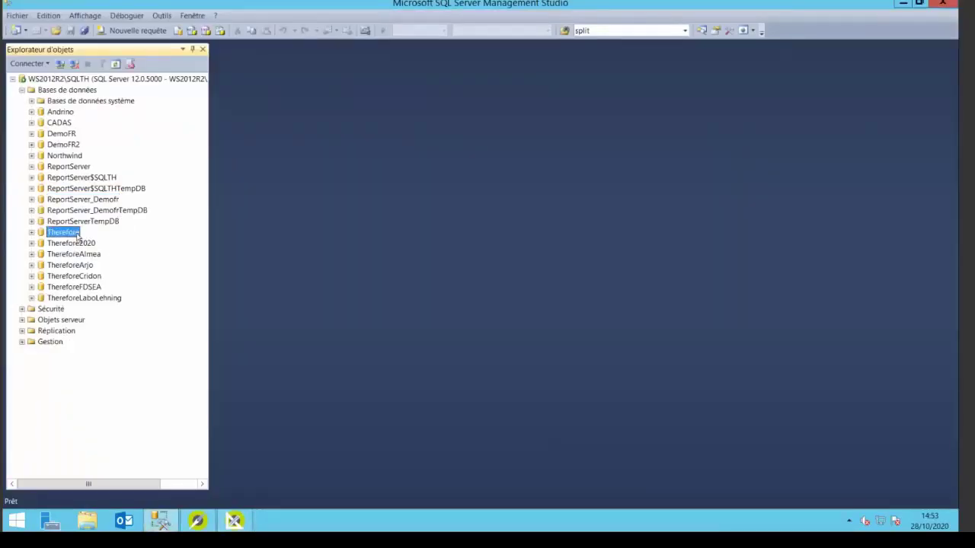
{"action": "left_click", "coordinate": [17, 520]}
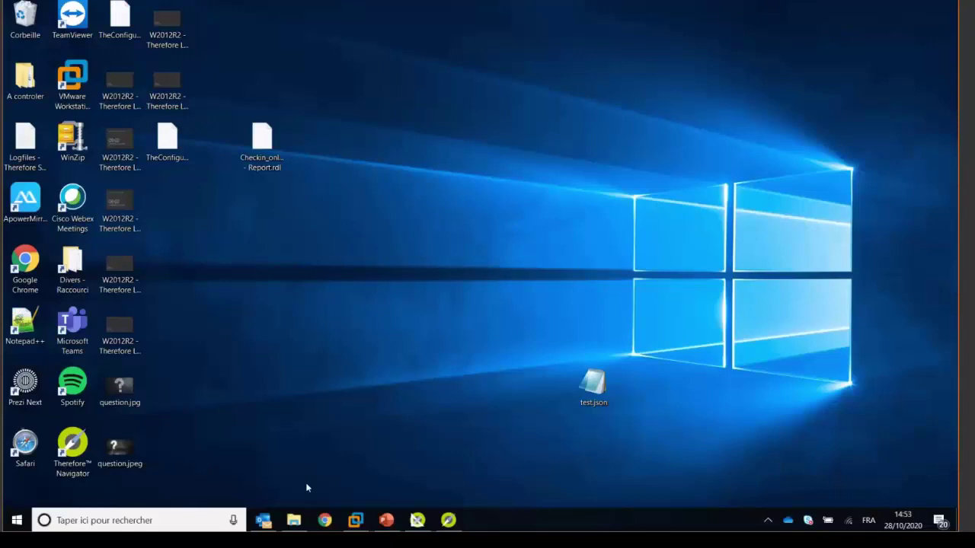
View 01.png from the host's Reporting folder to examine the SQL Server setup features.
{"action": "left_click", "coordinate": [294, 520]}
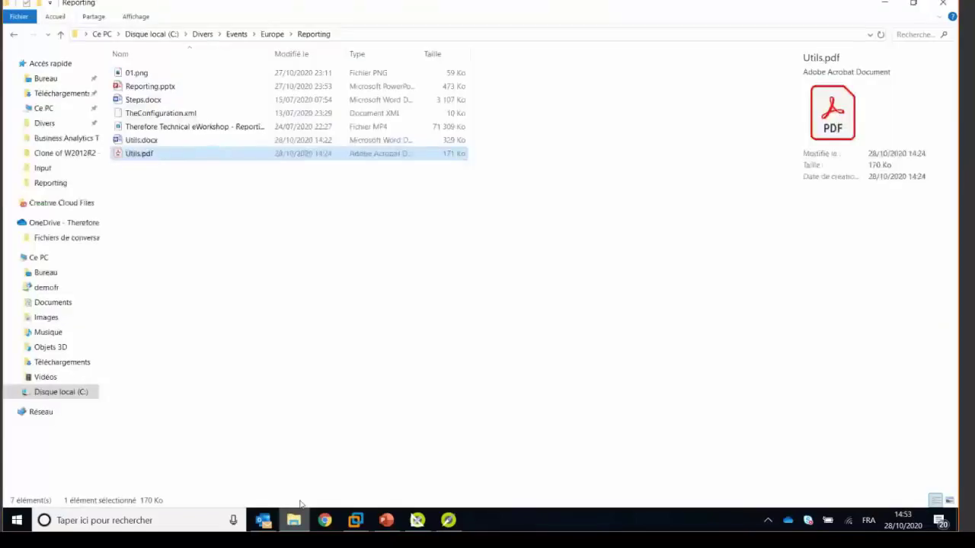
{"action": "left_click", "coordinate": [150, 76]}
{"action": "key", "text": "Return"}
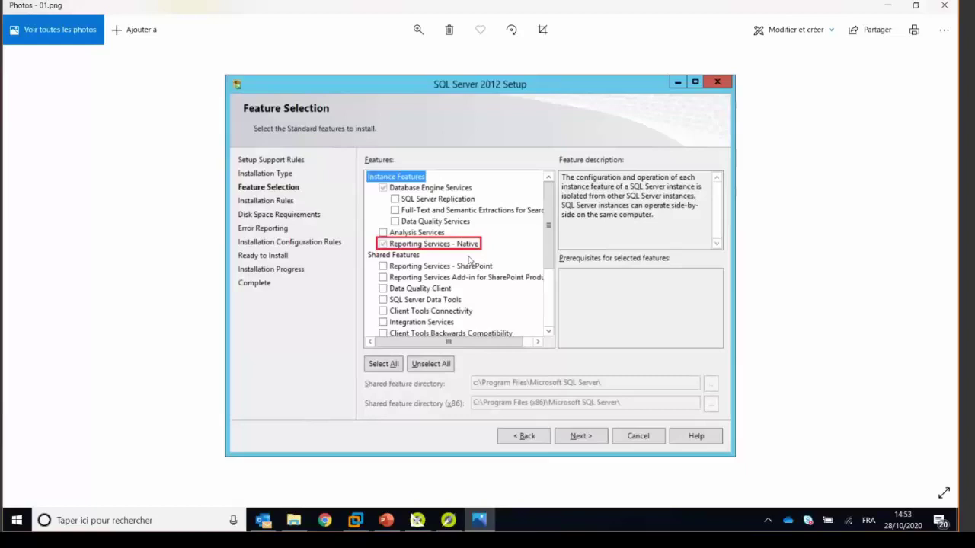
Return to the virtual machine, open Windows Services and locate the SQL Server Reporting Services (SQLTH) service to check its logon account.
{"action": "mouse_move", "coordinate": [357, 525]}
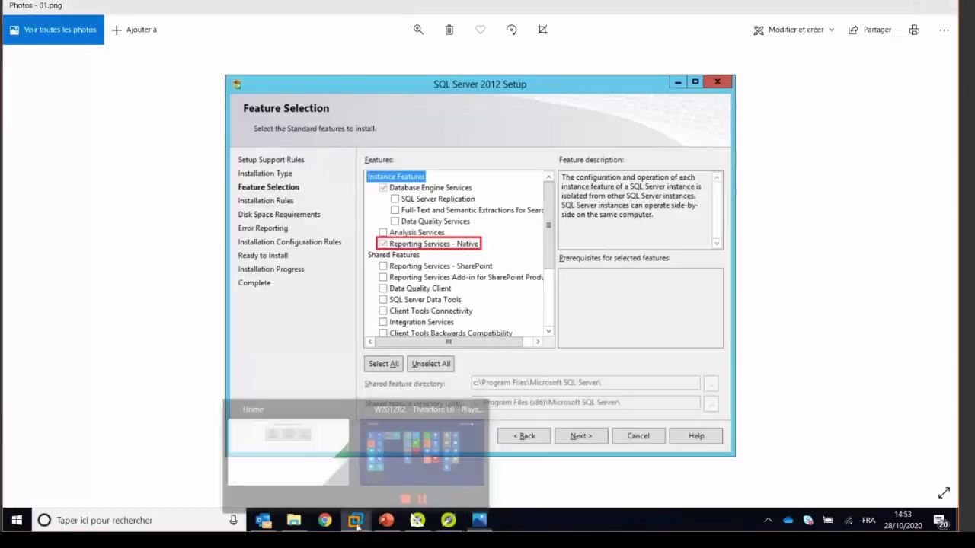
{"action": "left_click", "coordinate": [424, 413]}
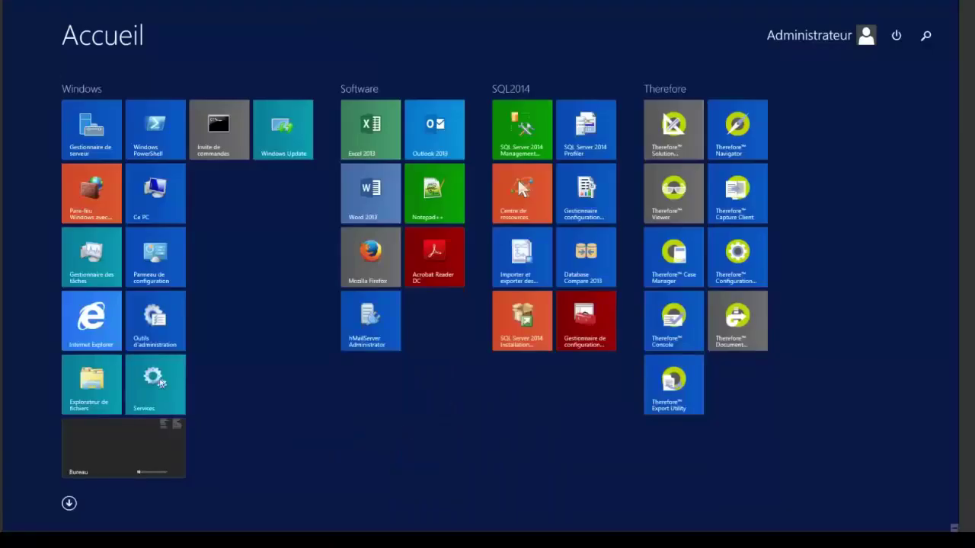
{"action": "key", "text": "super"}
{"action": "left_click", "coordinate": [250, 276]}
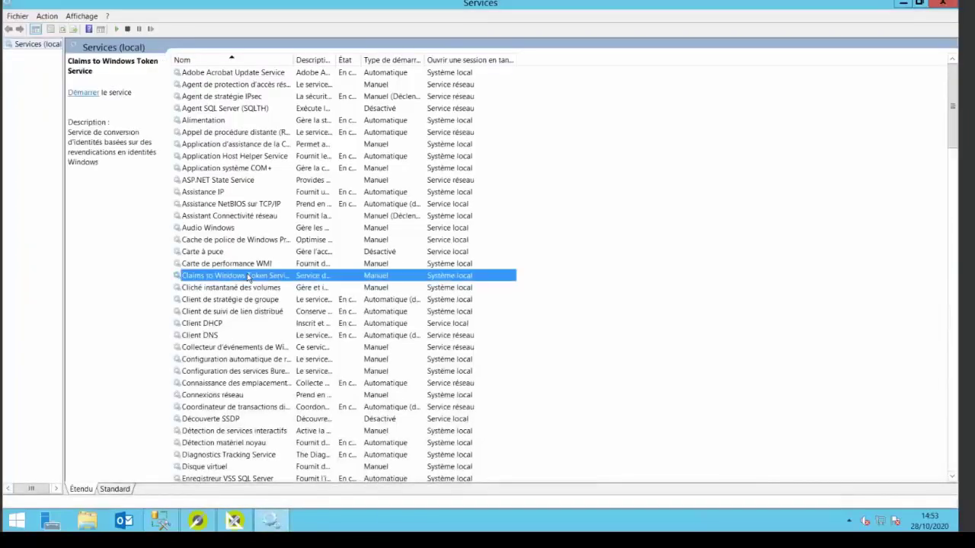
{"action": "type", "text": "ser"}
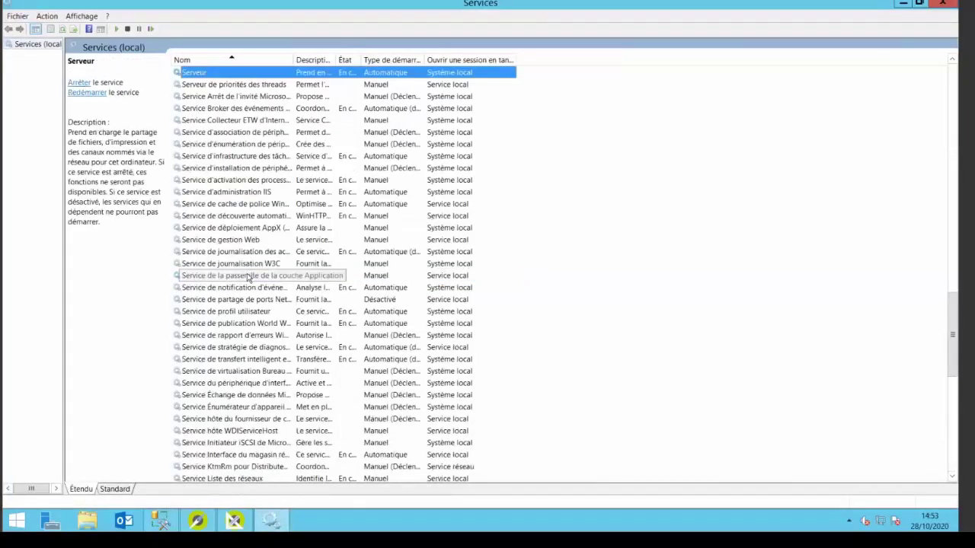
{"action": "key", "text": "Down"}
{"action": "key", "text": "Down"}
{"action": "key", "text": "Down"}
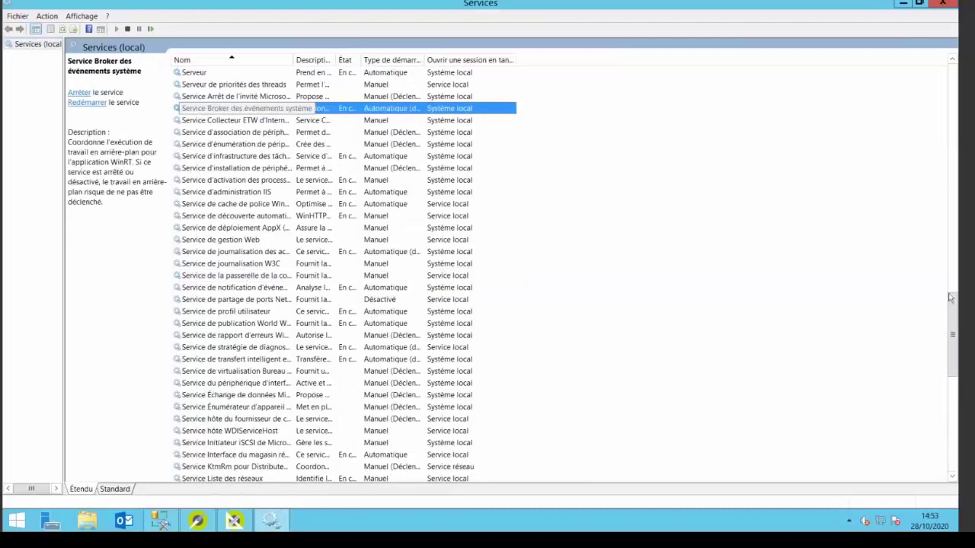
{"action": "left_click_drag", "start_coordinate": [952, 348], "coordinate": [952, 432]}
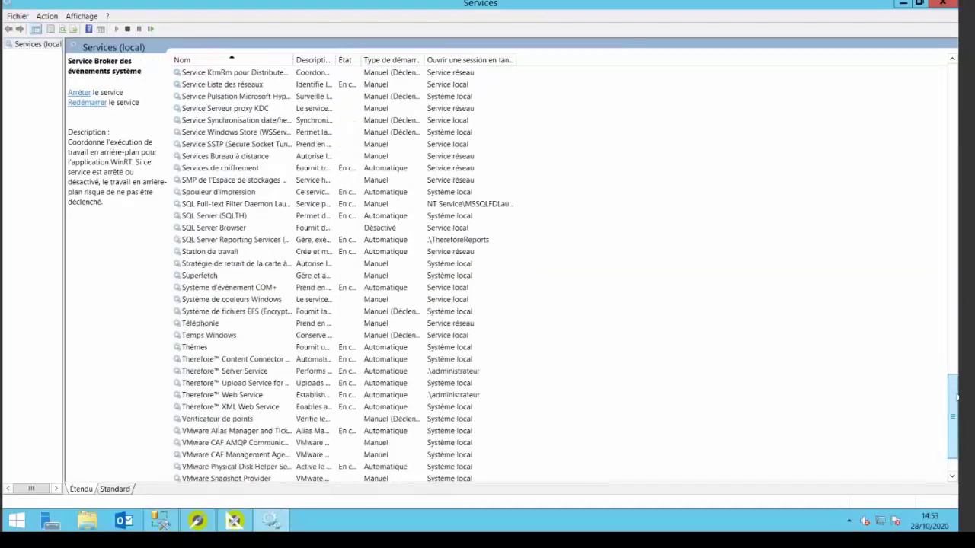
{"action": "left_click", "coordinate": [259, 242]}
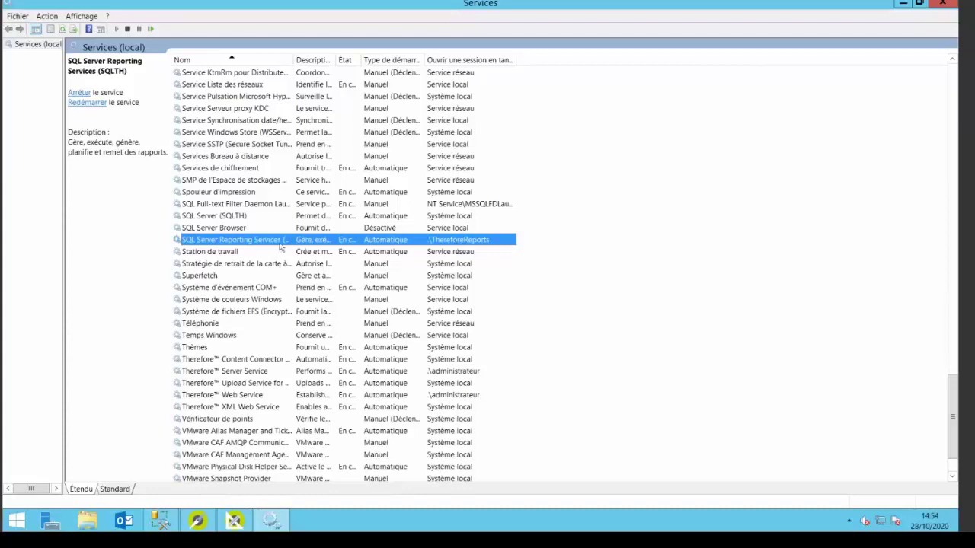
Open the SQL Server 2014 Reporting Services configuration manager for the SQLTH instance and examine its service account settings.
{"action": "left_click", "coordinate": [17, 520]}
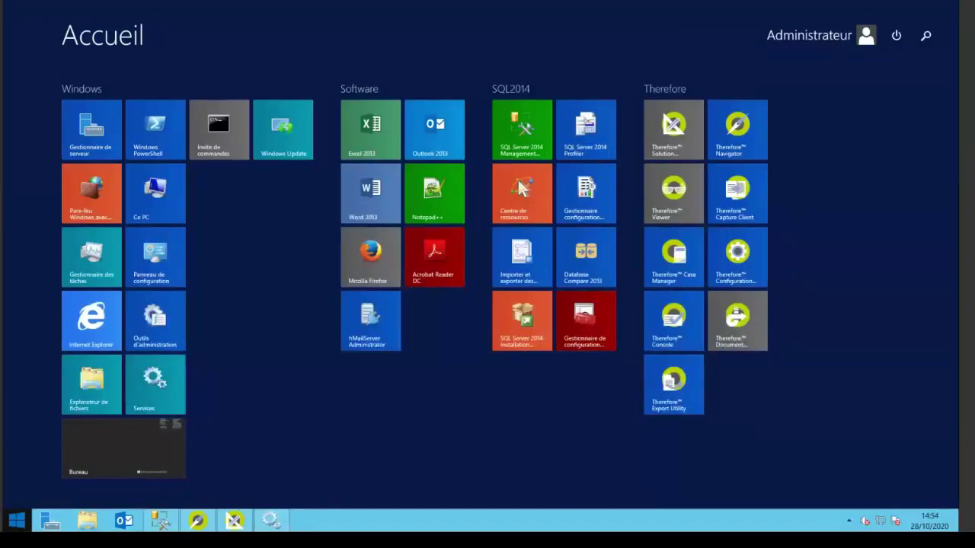
{"action": "left_click", "coordinate": [152, 449]}
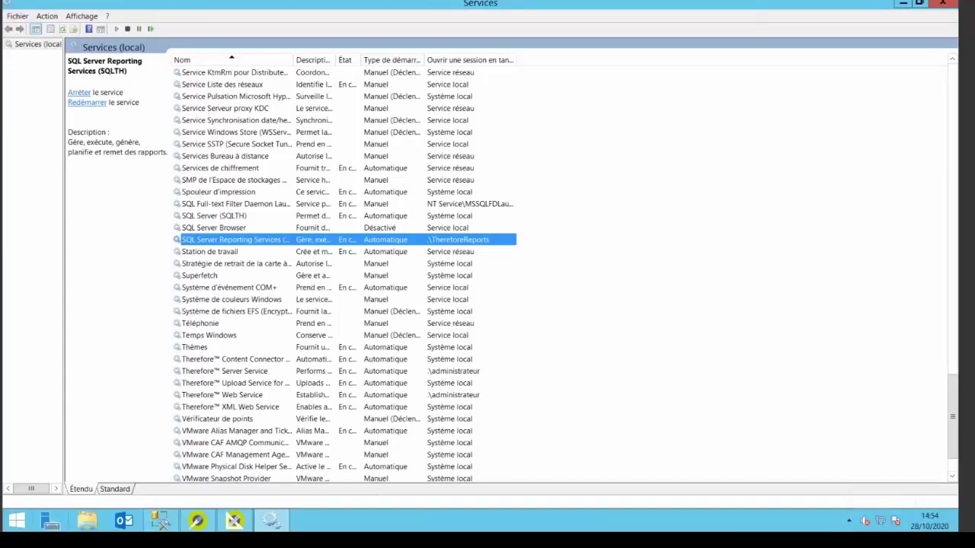
{"action": "key", "text": "super"}
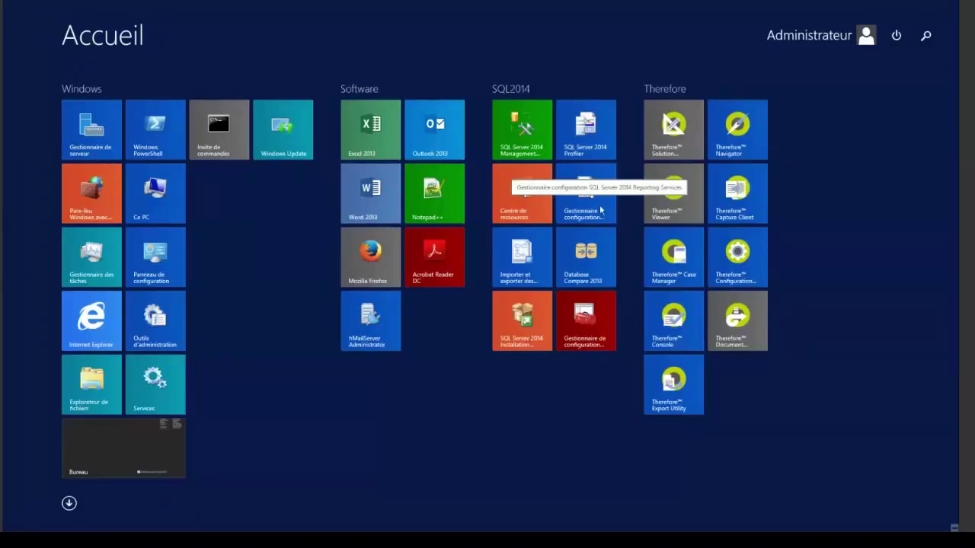
{"action": "left_click", "coordinate": [600, 210]}
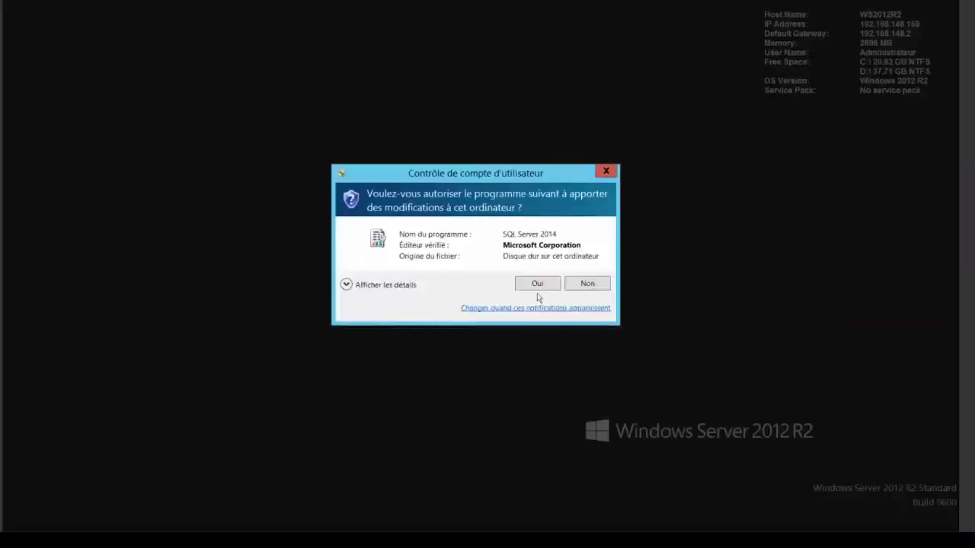
{"action": "left_click", "coordinate": [535, 286]}
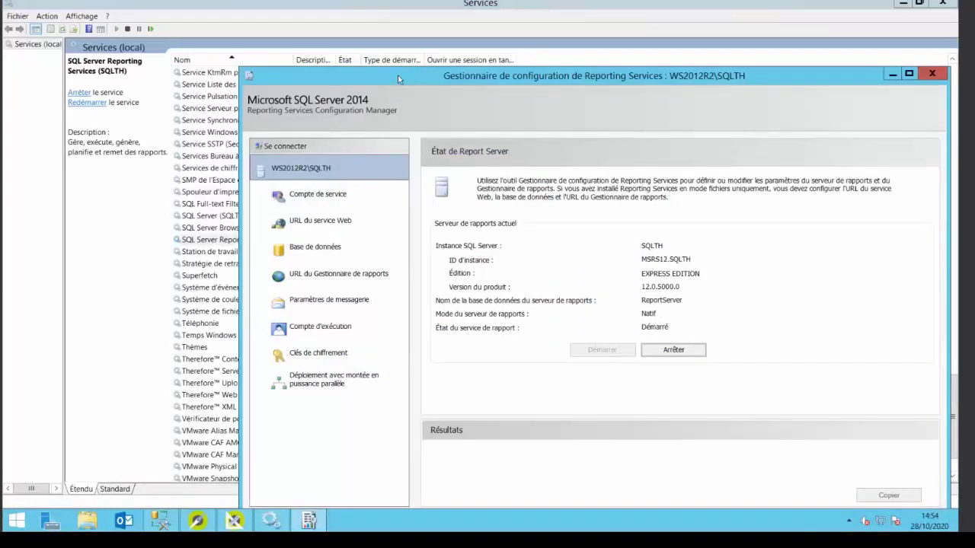
{"action": "double_click", "coordinate": [397, 79]}
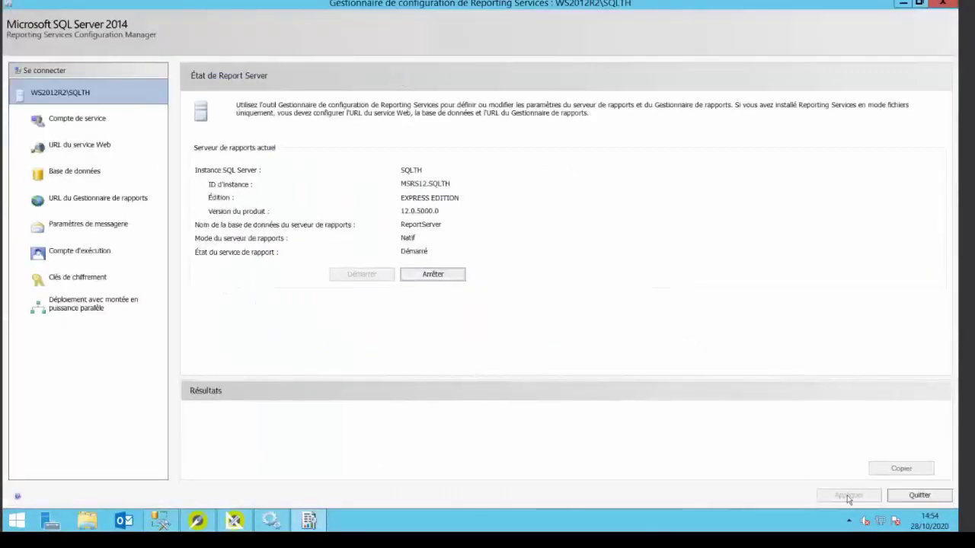
{"action": "left_click", "coordinate": [71, 120]}
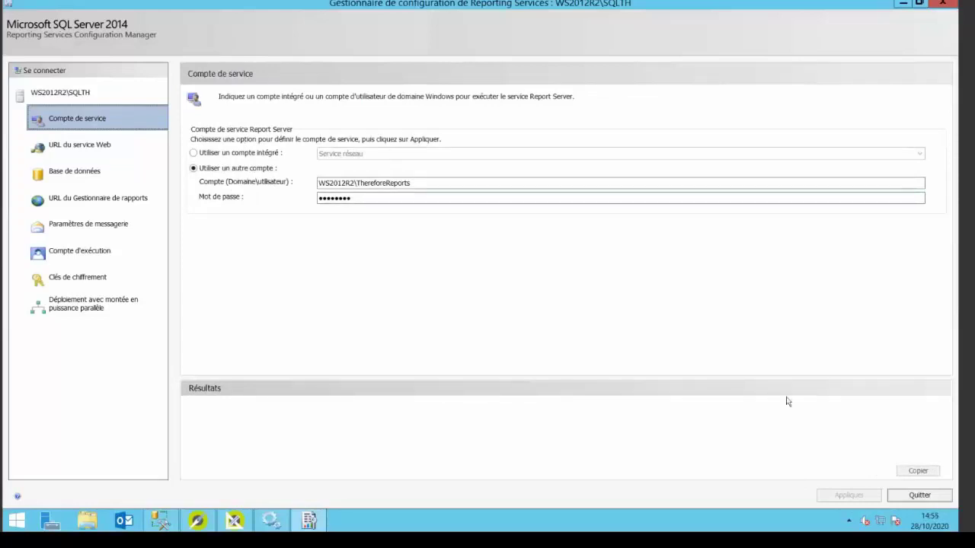
Examine the Report Server web service URL settings and close the configuration manager without applying any modification.
{"action": "left_click", "coordinate": [102, 145]}
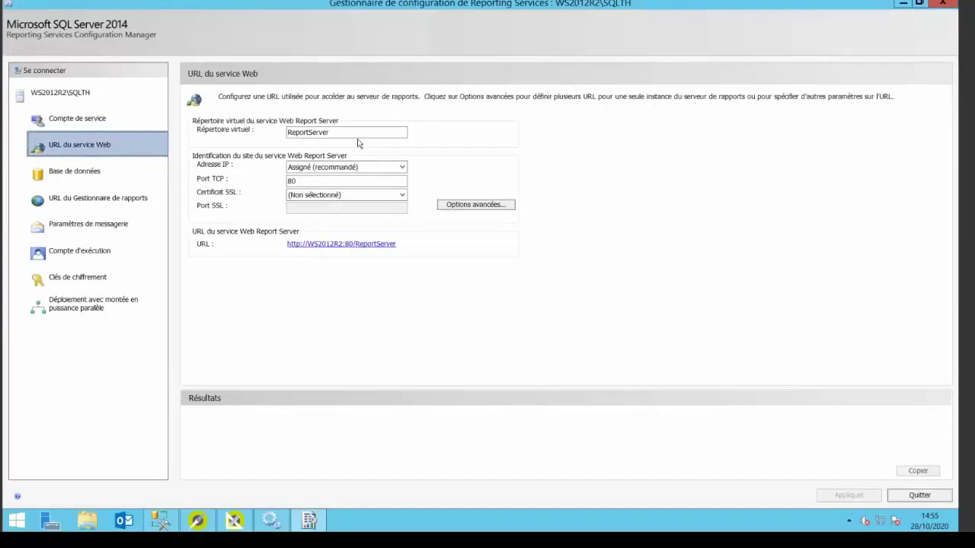
{"action": "left_click", "coordinate": [358, 133]}
{"action": "key", "text": "BackSpace"}
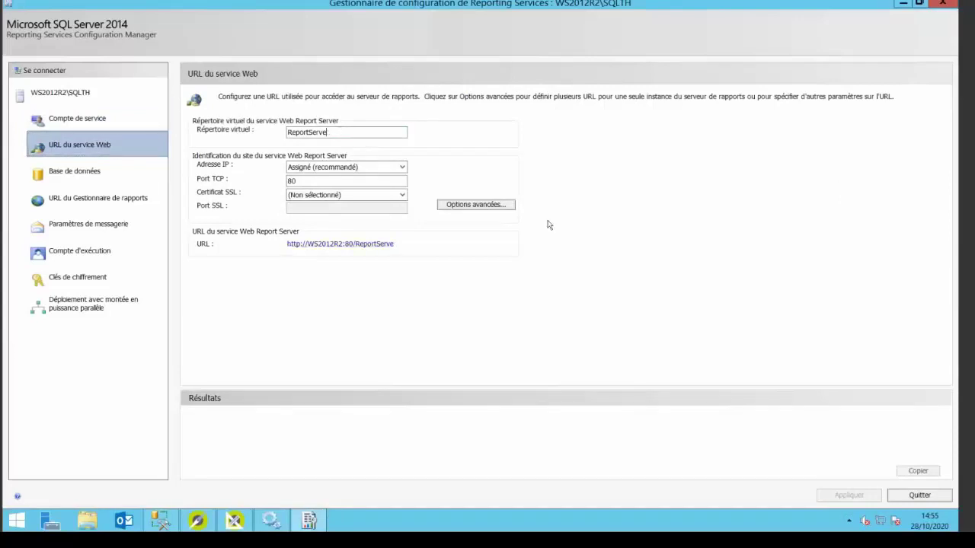
{"action": "left_click", "coordinate": [849, 497]}
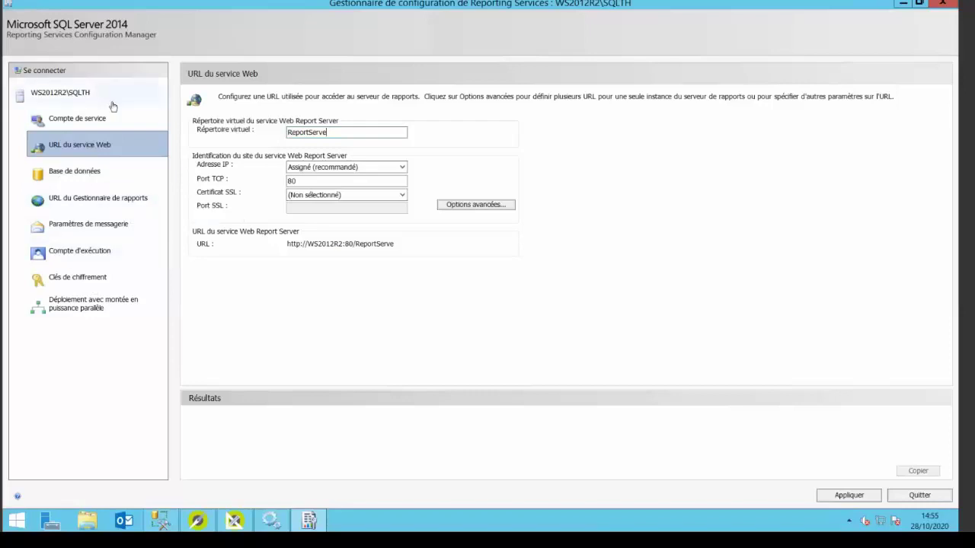
{"action": "left_click", "coordinate": [952, 4]}
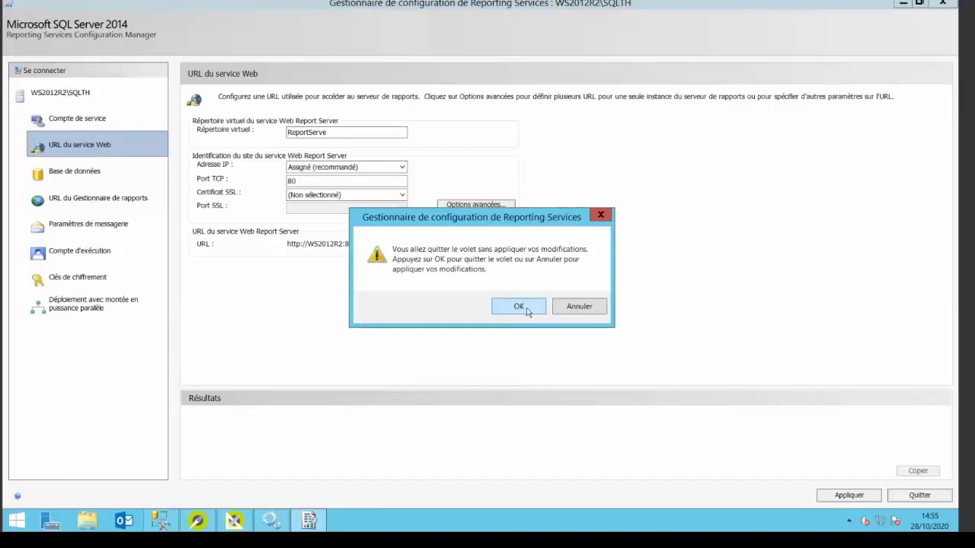
{"action": "left_click", "coordinate": [527, 311]}
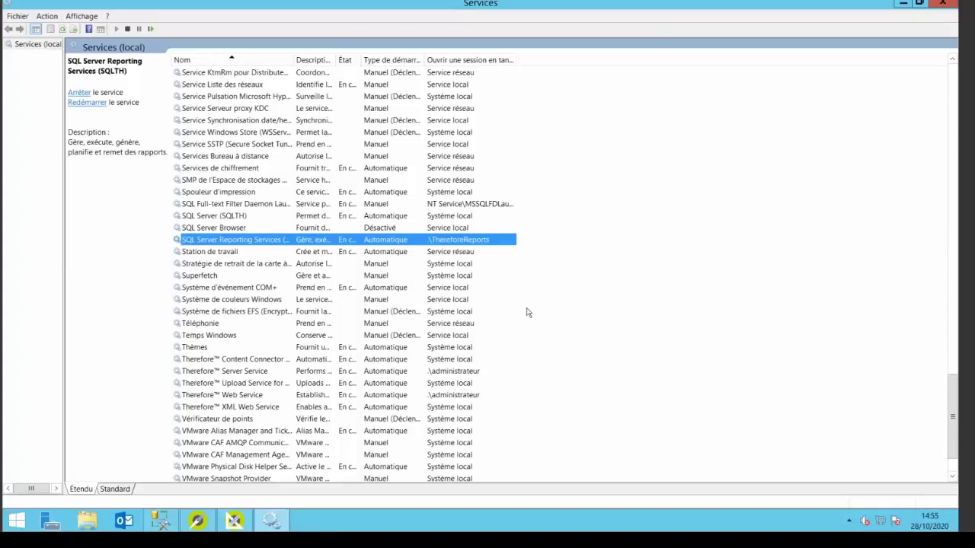
Open the Therefore Configuration Wizard, test the Report Server web service connection in its SQL Reporting settings, and close the wizard without finishing.
{"action": "key", "text": "super"}
{"action": "type", "text": "configuration Wizard"}
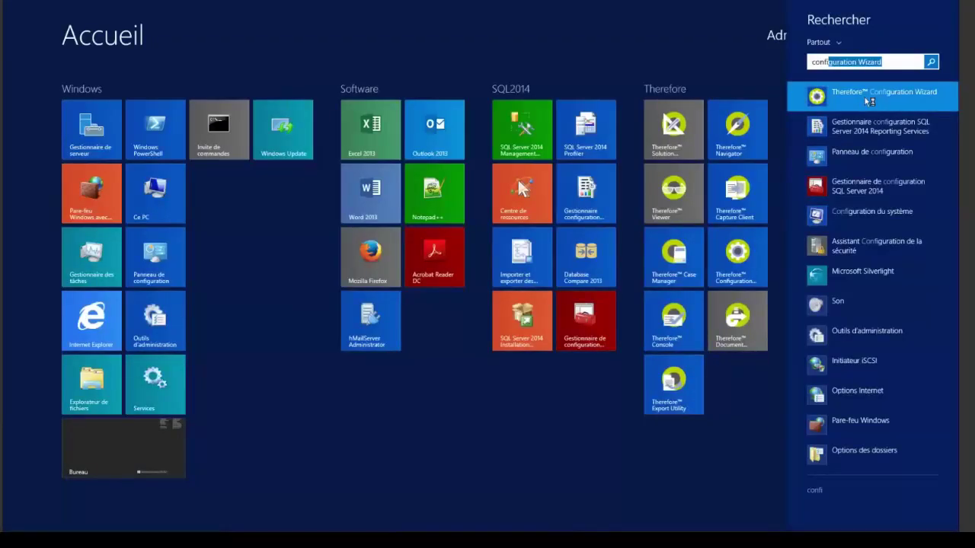
{"action": "left_click", "coordinate": [868, 100]}
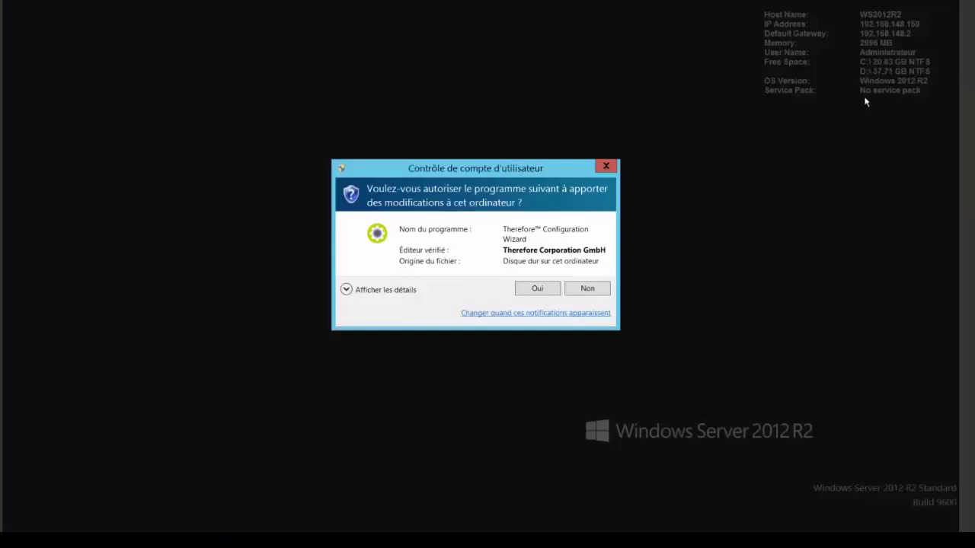
{"action": "left_click", "coordinate": [537, 289]}
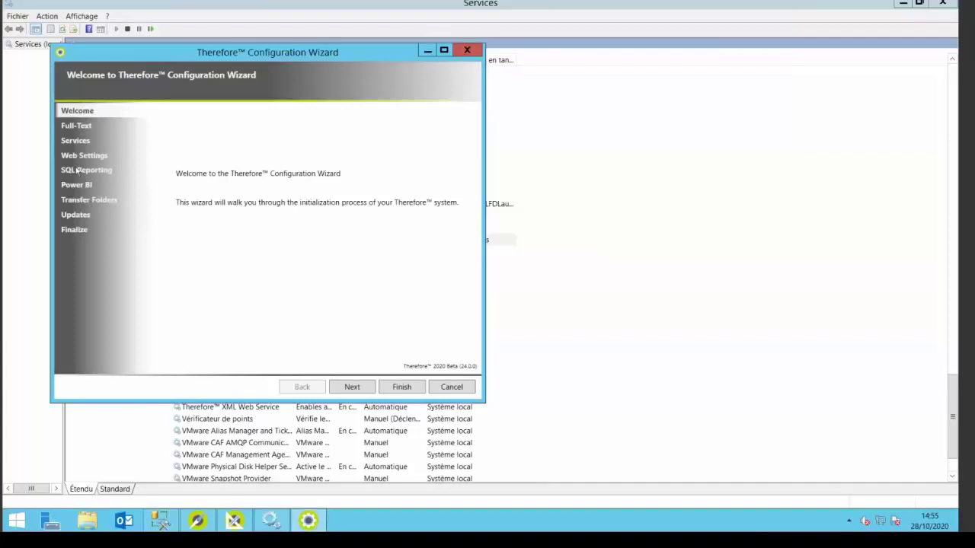
{"action": "left_click", "coordinate": [77, 169]}
{"action": "left_click", "coordinate": [461, 153]}
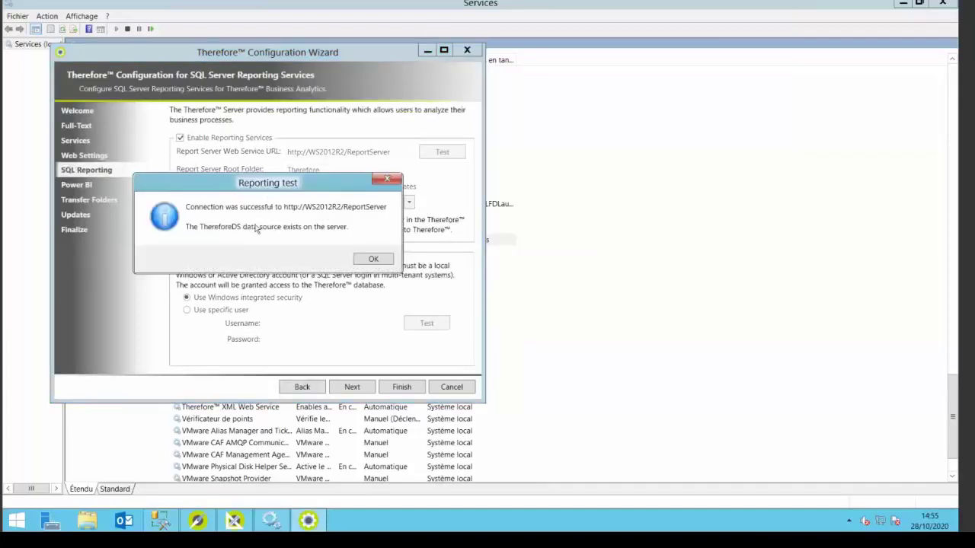
{"action": "left_click", "coordinate": [371, 260]}
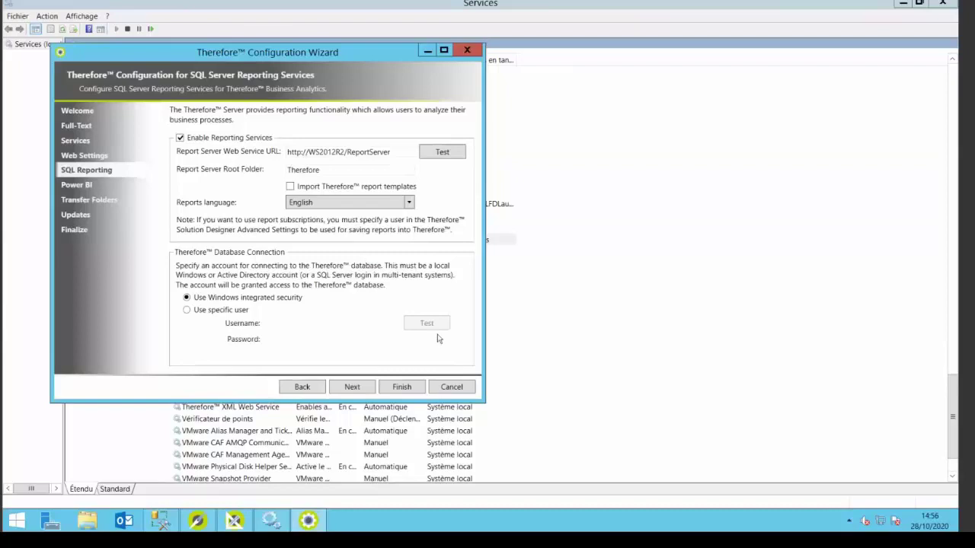
{"action": "left_click", "coordinate": [451, 387]}
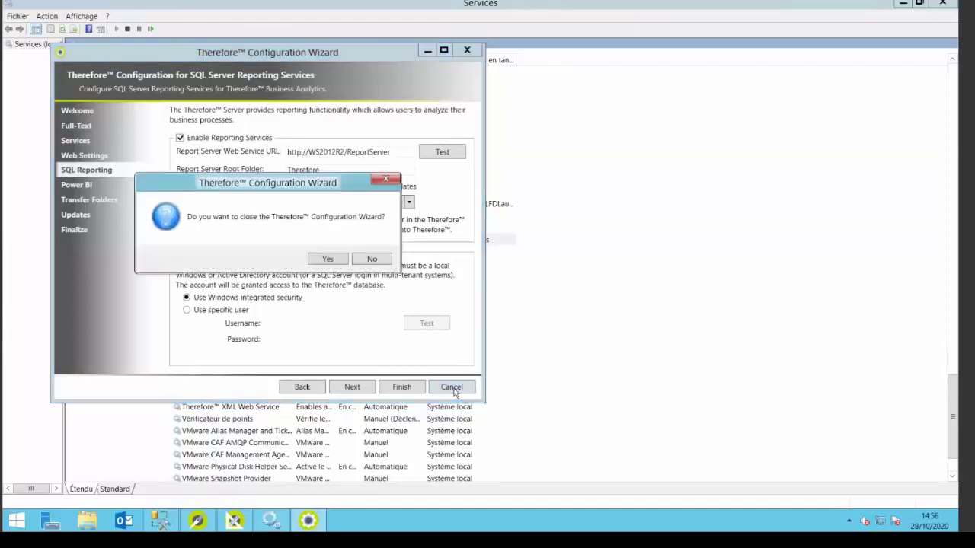
{"action": "left_click", "coordinate": [328, 260]}
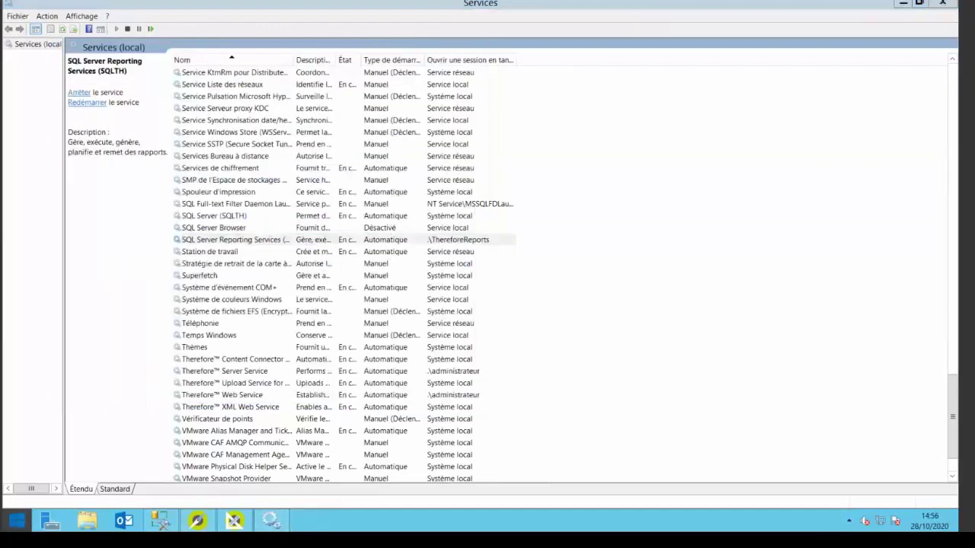
{"action": "key", "text": "super"}
{"action": "type", "text": "ws"}
{"action": "key", "text": "BackSpace"}
{"action": "key", "text": "BackSpace"}
{"action": "key", "text": "Escape"}
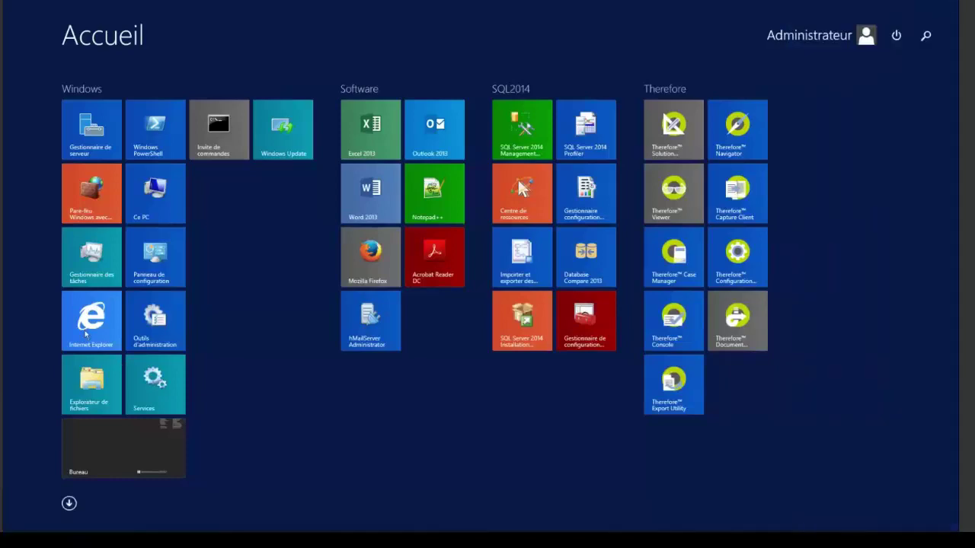
{"action": "left_click", "coordinate": [85, 333]}
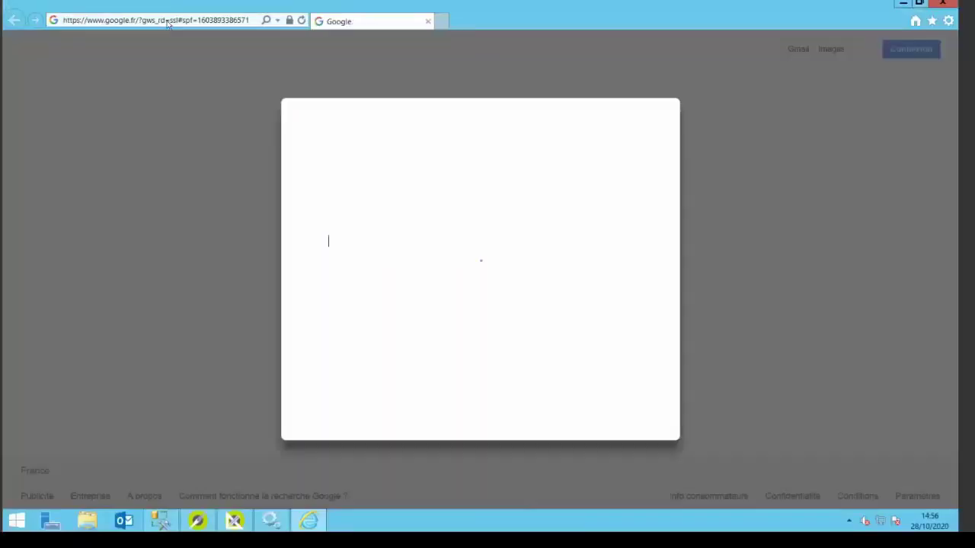
{"action": "left_click", "coordinate": [167, 21]}
{"action": "type", "text": "ws2012r2/"}
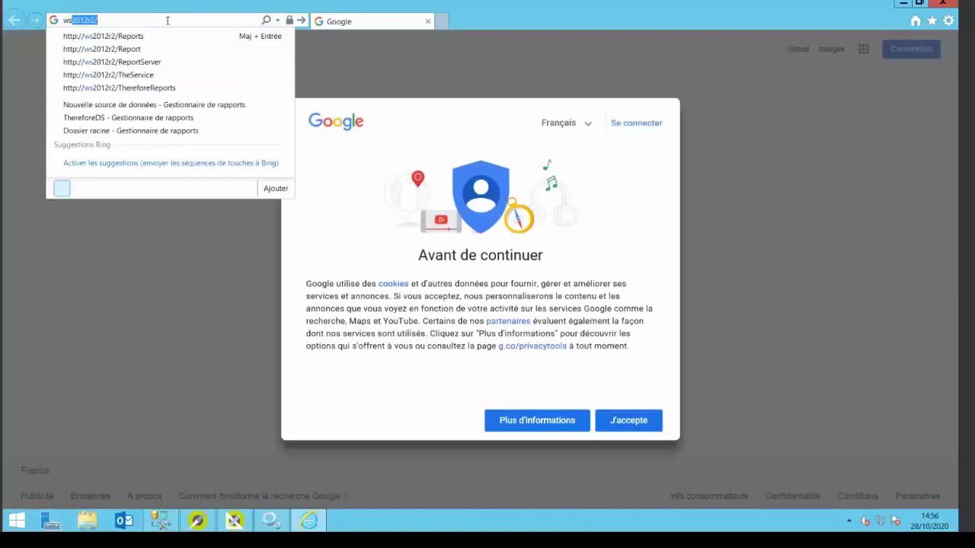
{"action": "key", "text": "Down"}
{"action": "key", "text": "Return"}
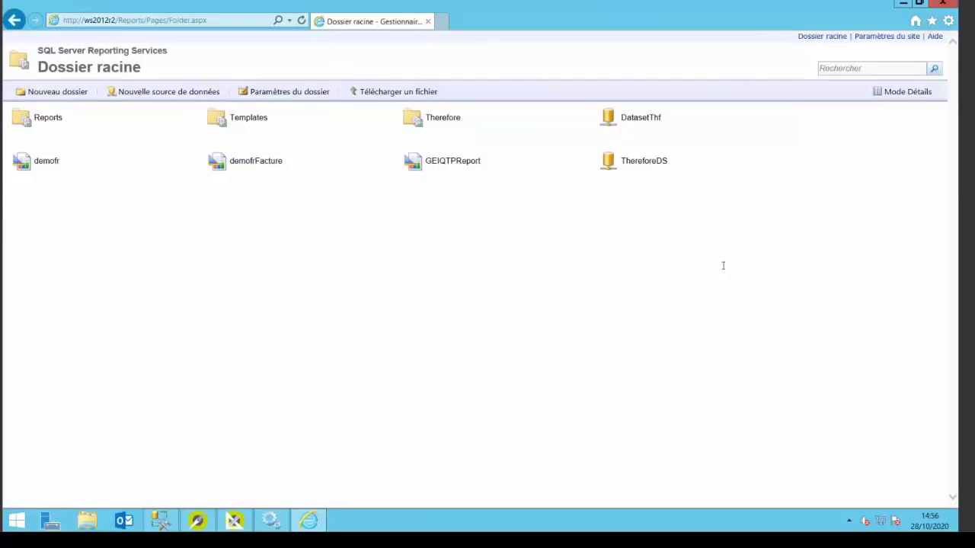
Open the DatasetThf data source in Report Manager to examine its settings.
{"action": "left_click", "coordinate": [641, 118]}
{"action": "double_click", "coordinate": [349, 230]}
{"action": "key", "text": "ctrl+c"}
Launch Report Builder 3.0 and start a new report with the Chart Wizard, choosing to create a dataset.
{"action": "key", "text": "super"}
{"action": "type", "text": "report Builder 3.0"}
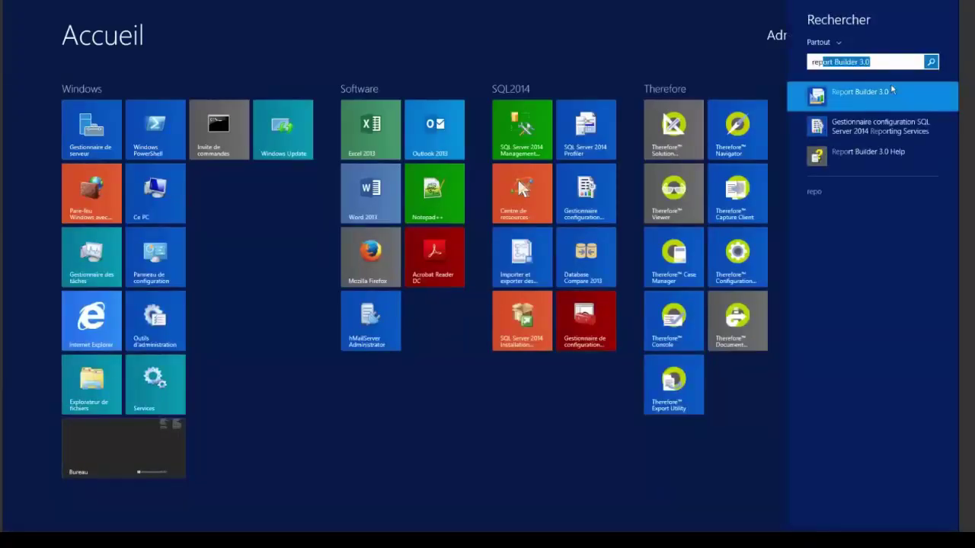
{"action": "key", "text": "Return"}
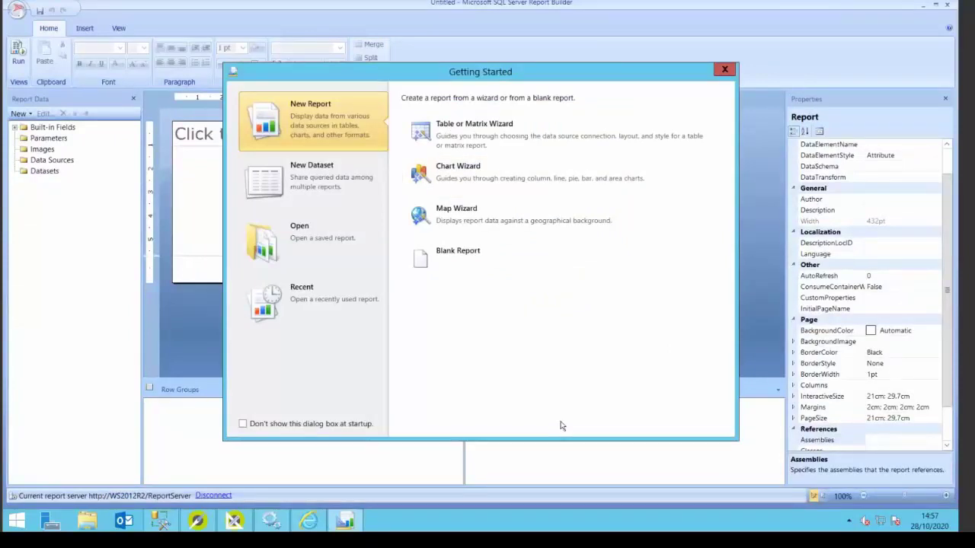
{"action": "left_click", "coordinate": [492, 173]}
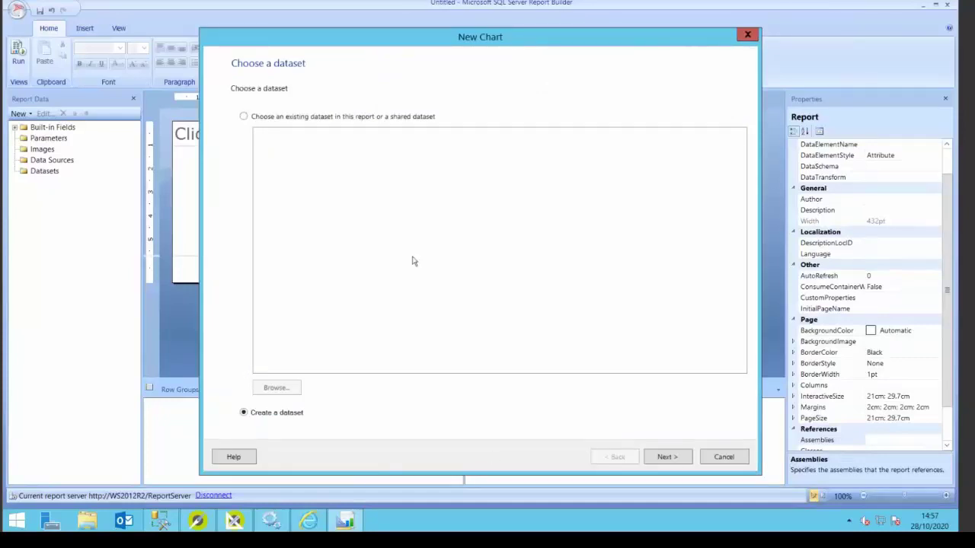
{"action": "left_click", "coordinate": [666, 456]}
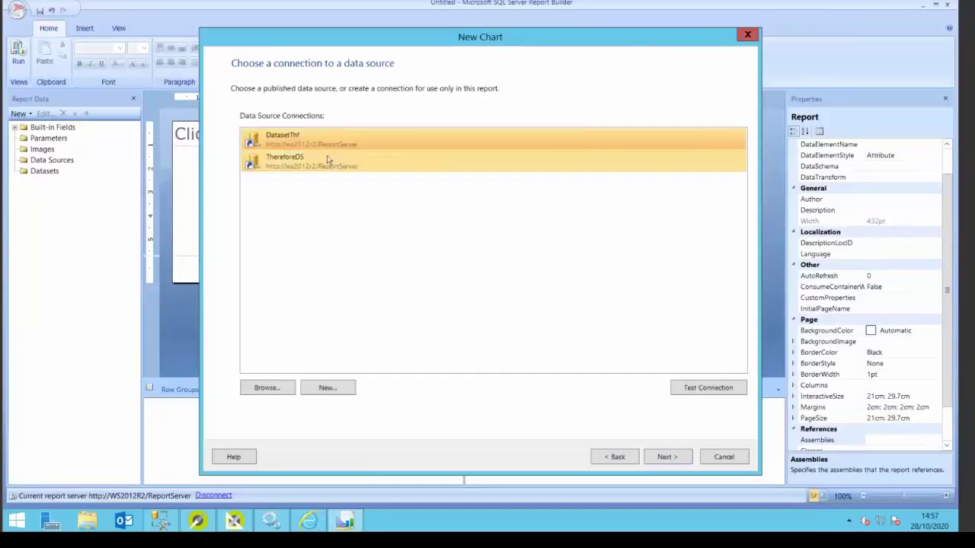
Choose DatasetThf as the chart's data source connection, test the connection and continue to the query design.
{"action": "left_click", "coordinate": [348, 169]}
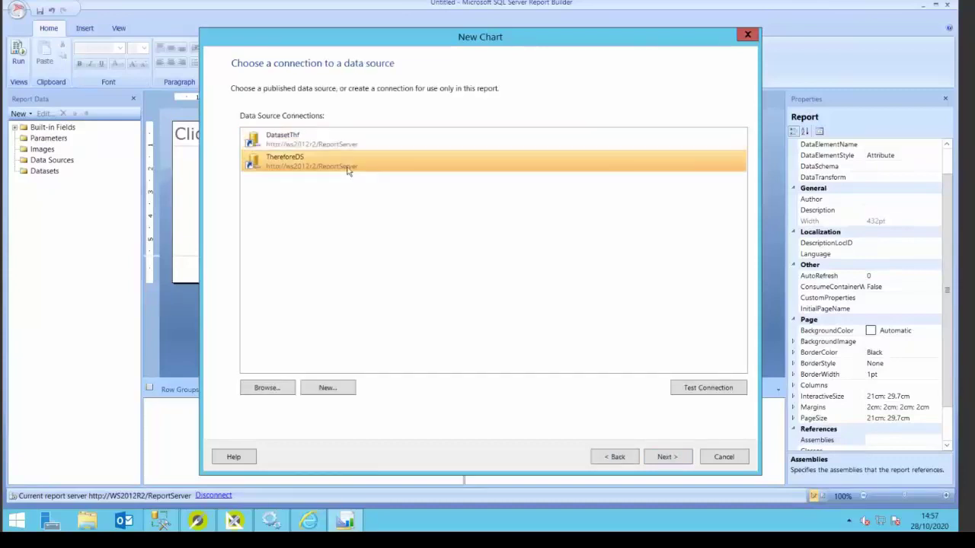
{"action": "left_click", "coordinate": [297, 142]}
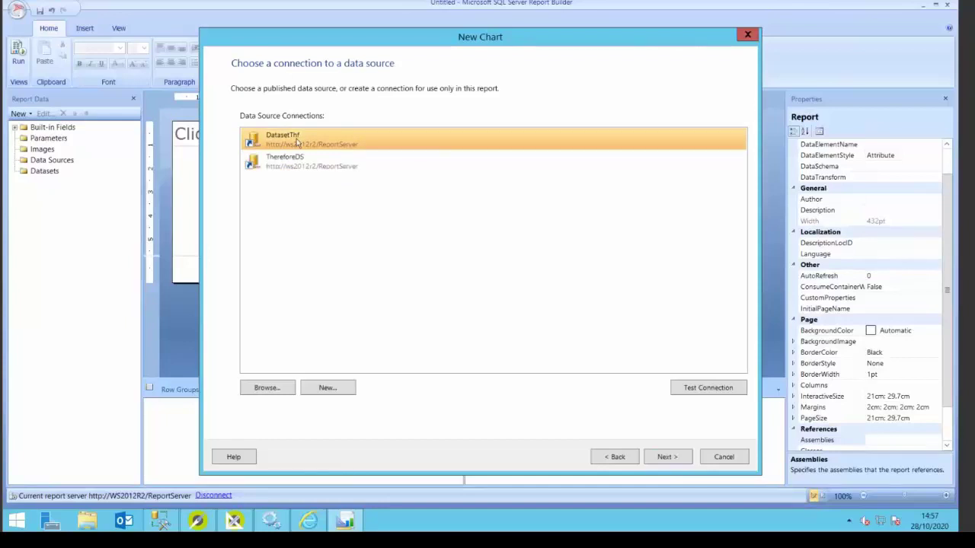
{"action": "left_click", "coordinate": [698, 389]}
{"action": "left_click", "coordinate": [531, 302]}
{"action": "left_click", "coordinate": [678, 455]}
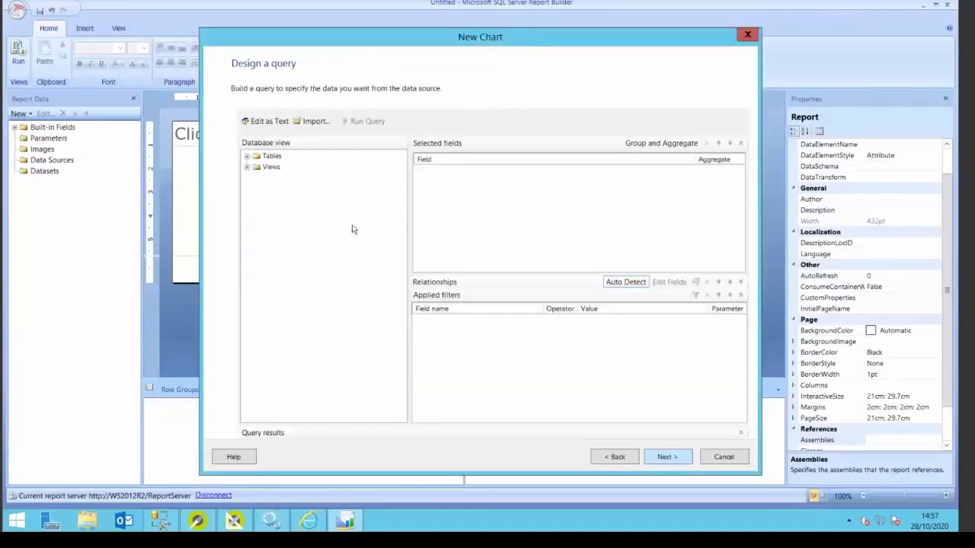
Look up the ID of the Facture pour rapport category in Solution Designer and add the matching table TheCat8 to the chart's query.
{"action": "left_click", "coordinate": [247, 157]}
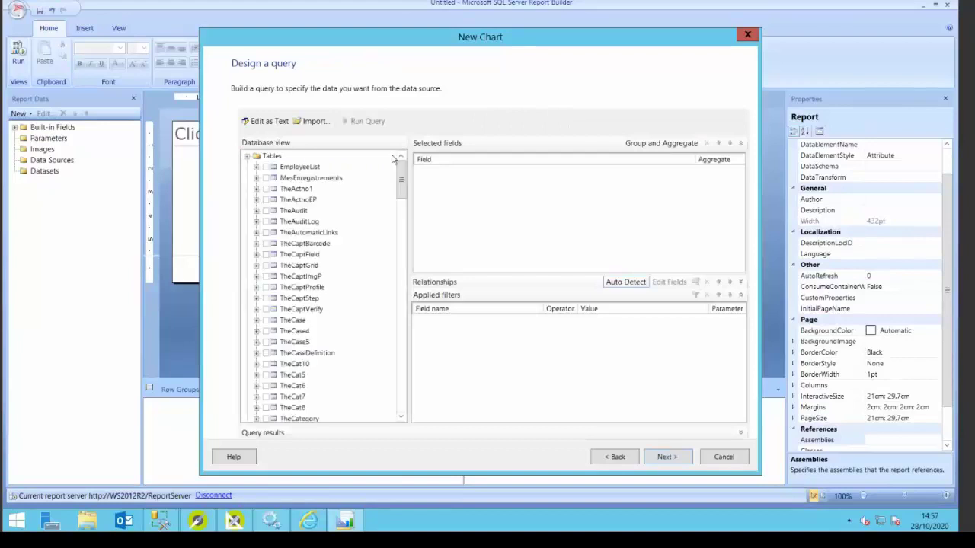
{"action": "left_click_drag", "start_coordinate": [405, 172], "coordinate": [408, 195]}
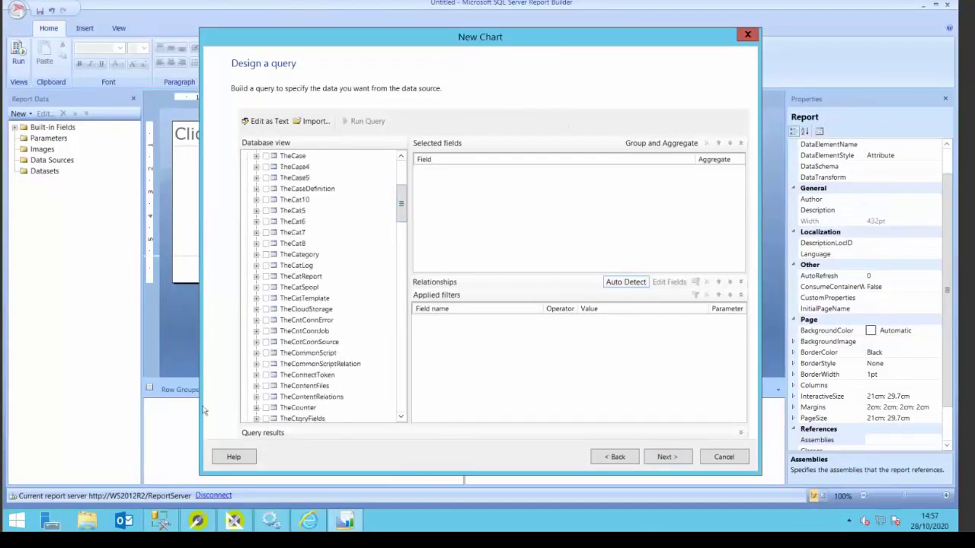
{"action": "left_click", "coordinate": [225, 514]}
{"action": "left_click", "coordinate": [81, 125]}
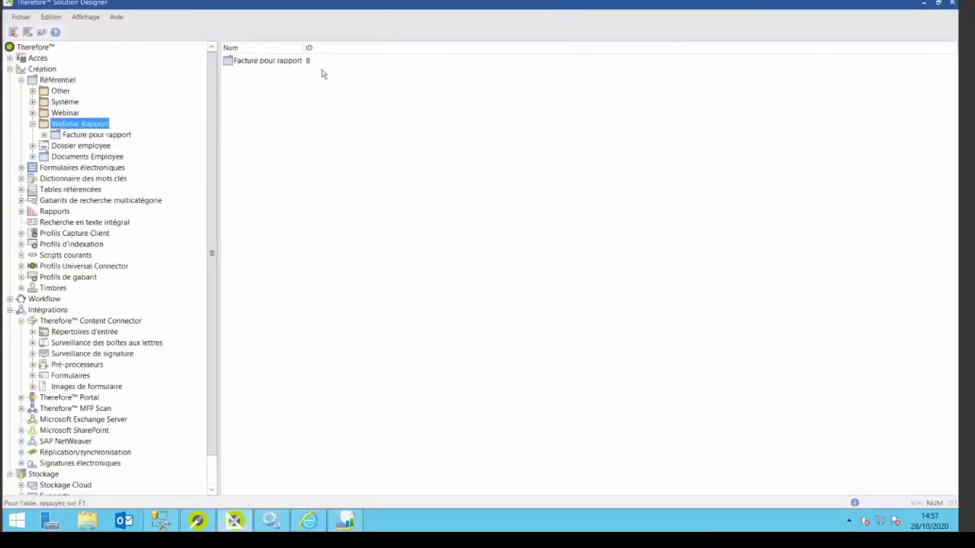
{"action": "left_click", "coordinate": [336, 520]}
{"action": "left_click", "coordinate": [265, 243]}
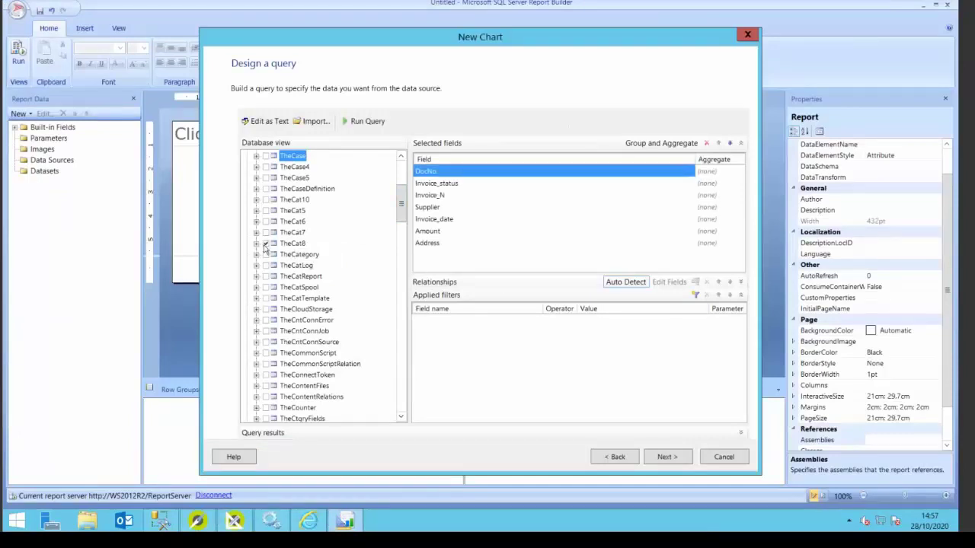
{"action": "left_click", "coordinate": [665, 457]}
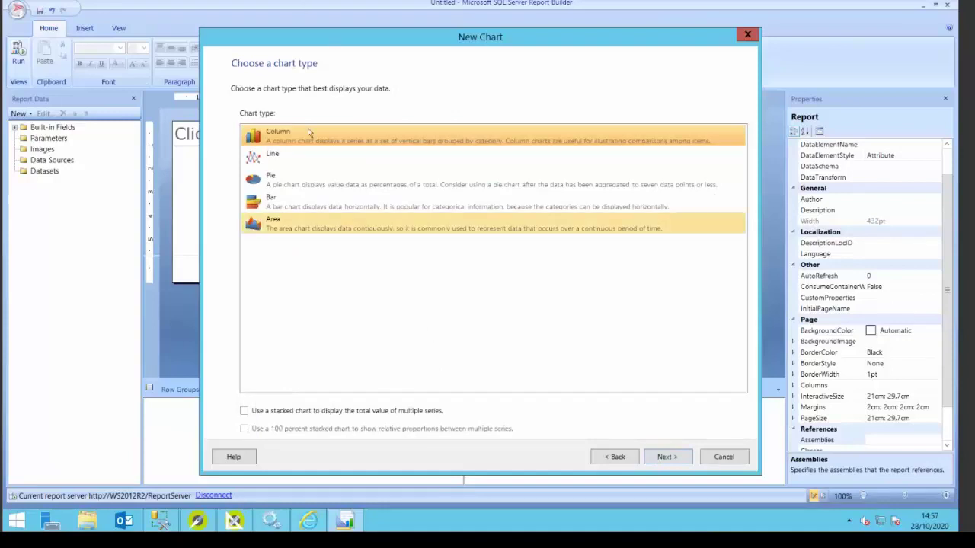
Keep the Column chart type and try arranging Supplier as the series, Amount as the category and Invoice_date as the value.
{"action": "left_click", "coordinate": [664, 458]}
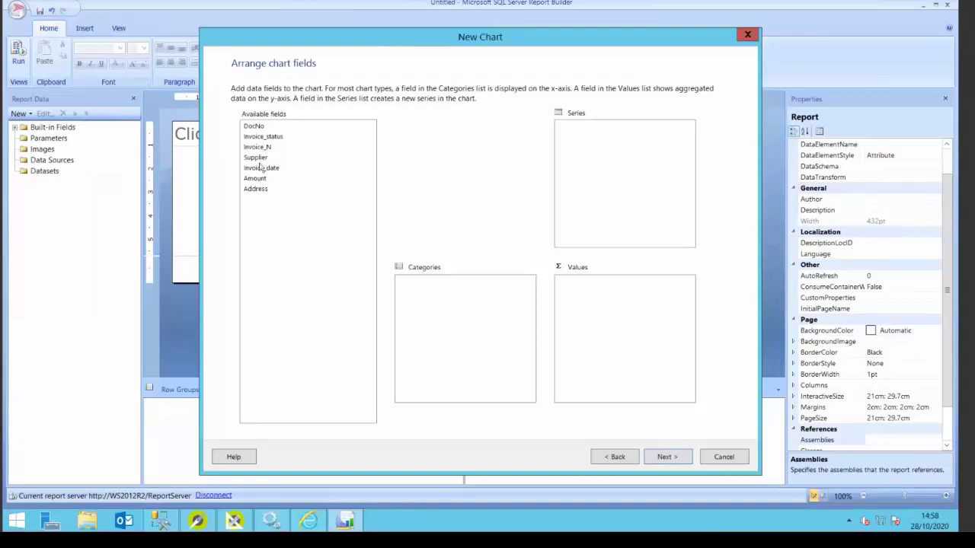
{"action": "left_click_drag", "start_coordinate": [257, 160], "coordinate": [629, 182]}
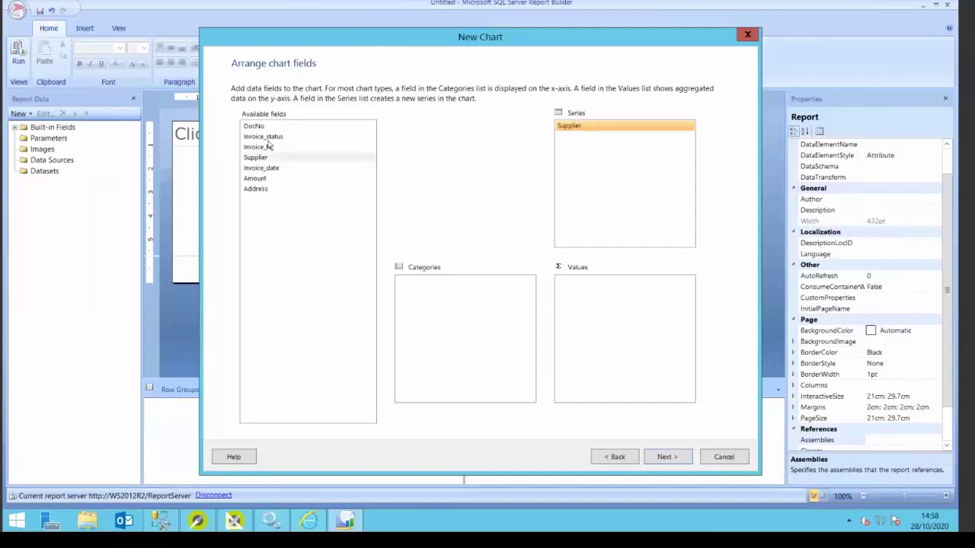
{"action": "left_click_drag", "start_coordinate": [257, 181], "coordinate": [456, 319]}
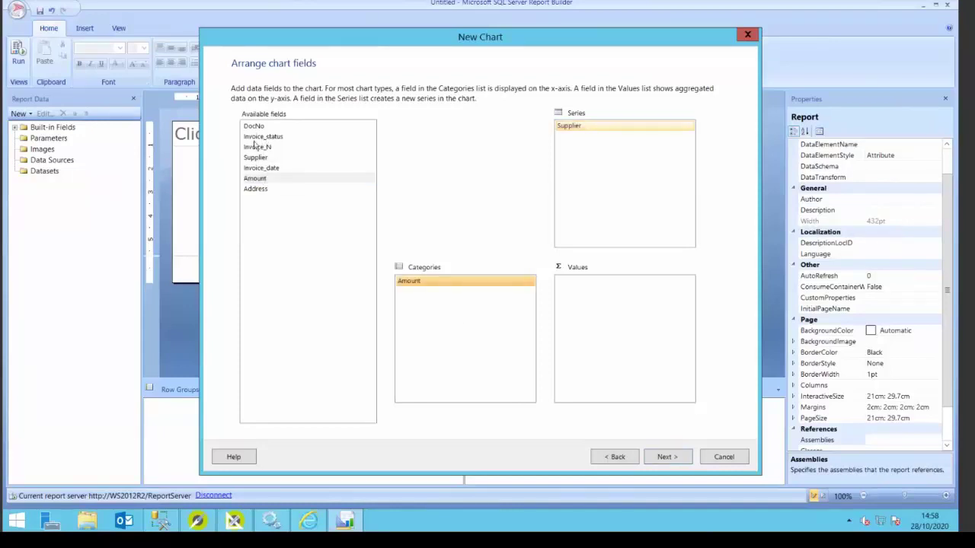
{"action": "left_click_drag", "start_coordinate": [254, 169], "coordinate": [596, 339]}
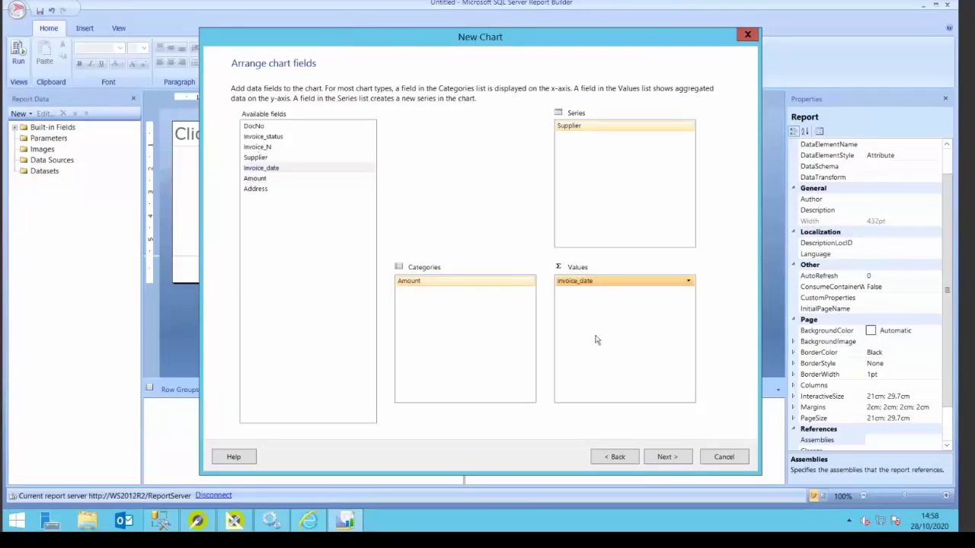
{"action": "left_click", "coordinate": [658, 459]}
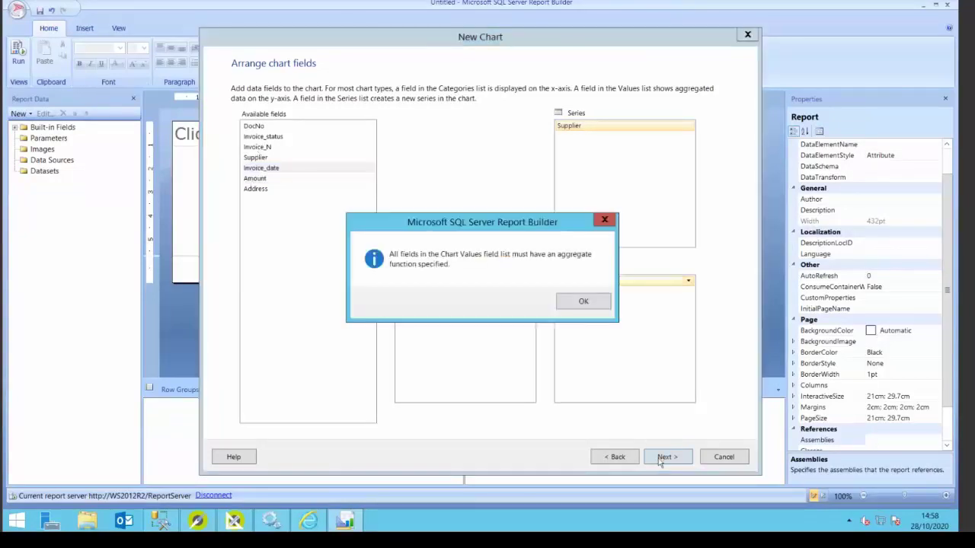
{"action": "left_click", "coordinate": [581, 310]}
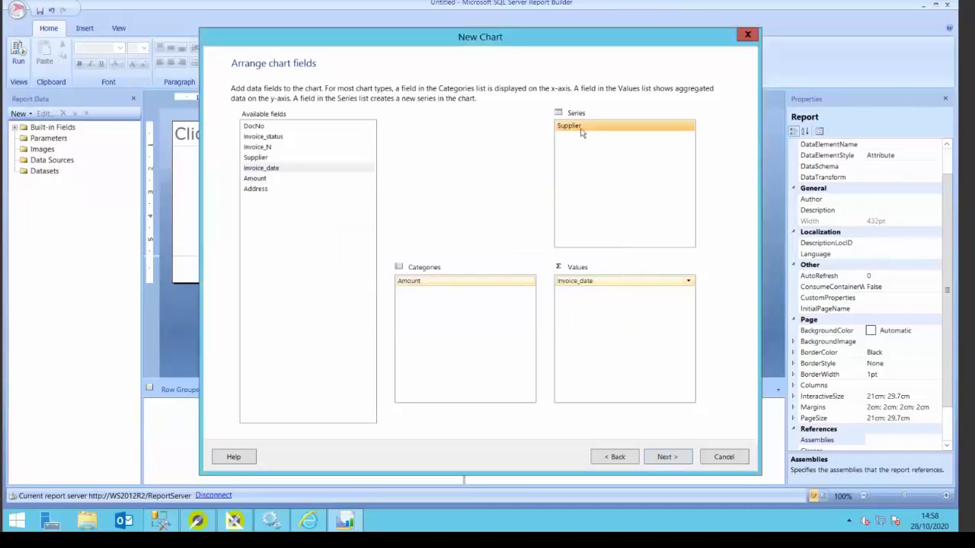
Swap the chart fields so Invoice_date is the category and Amount the value, keep Supplier as the series, and continue to the styles.
{"action": "left_click_drag", "start_coordinate": [604, 314], "coordinate": [498, 312]}
{"action": "left_click_drag", "start_coordinate": [460, 282], "coordinate": [609, 309]}
{"action": "left_click_drag", "start_coordinate": [517, 296], "coordinate": [637, 199]}
{"action": "left_click", "coordinate": [664, 457]}
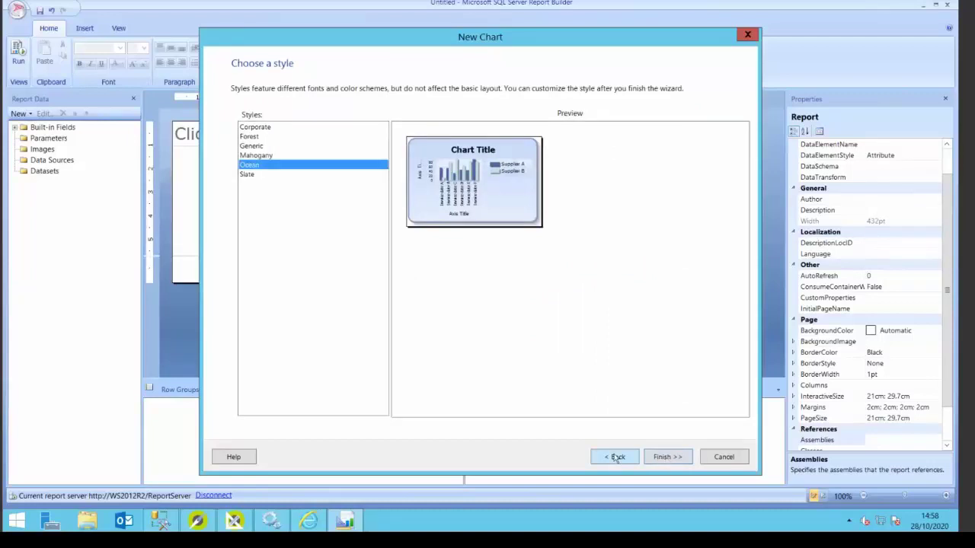
Preview the Forest style, choose the Generic style for the chart and finish the wizard.
{"action": "left_click", "coordinate": [251, 135]}
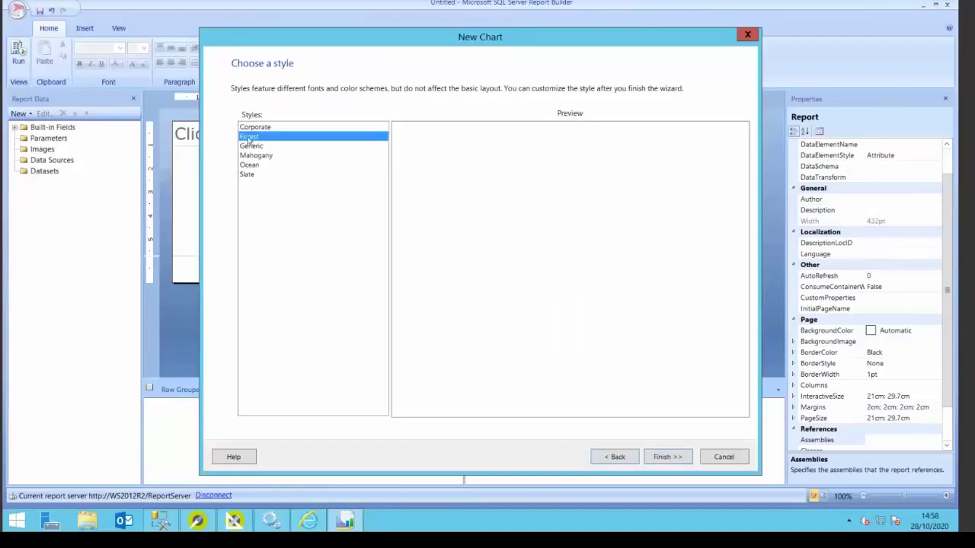
{"action": "left_click", "coordinate": [250, 146]}
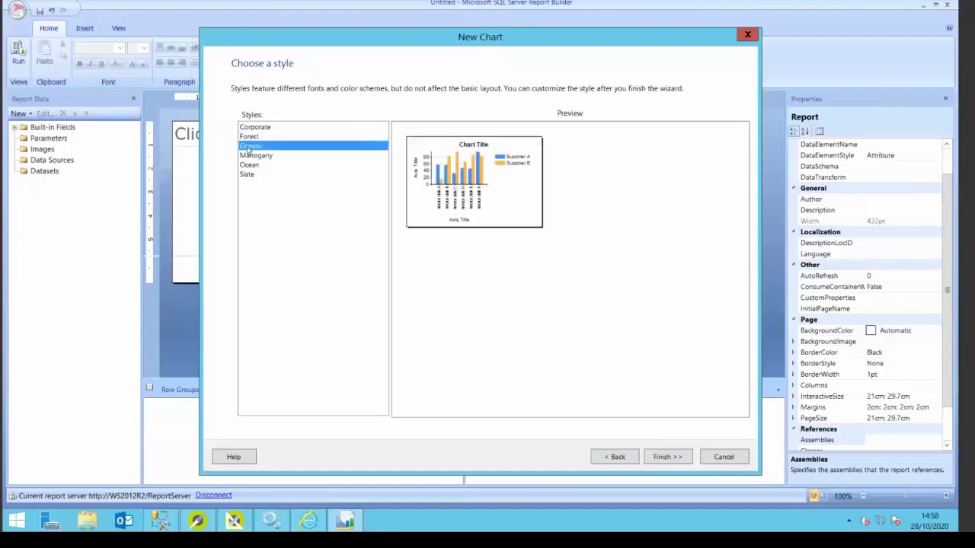
{"action": "left_click", "coordinate": [666, 457]}
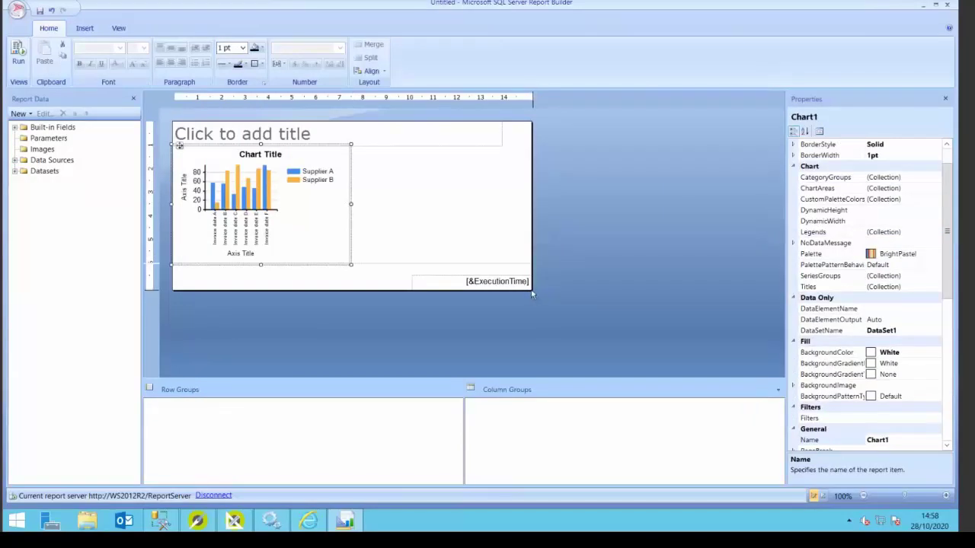
Enlarge the report page to about 21 cm wide and the chart to about 9 cm wide.
{"action": "left_click_drag", "start_coordinate": [532, 295], "coordinate": [670, 363]}
{"action": "left_click", "coordinate": [263, 198]}
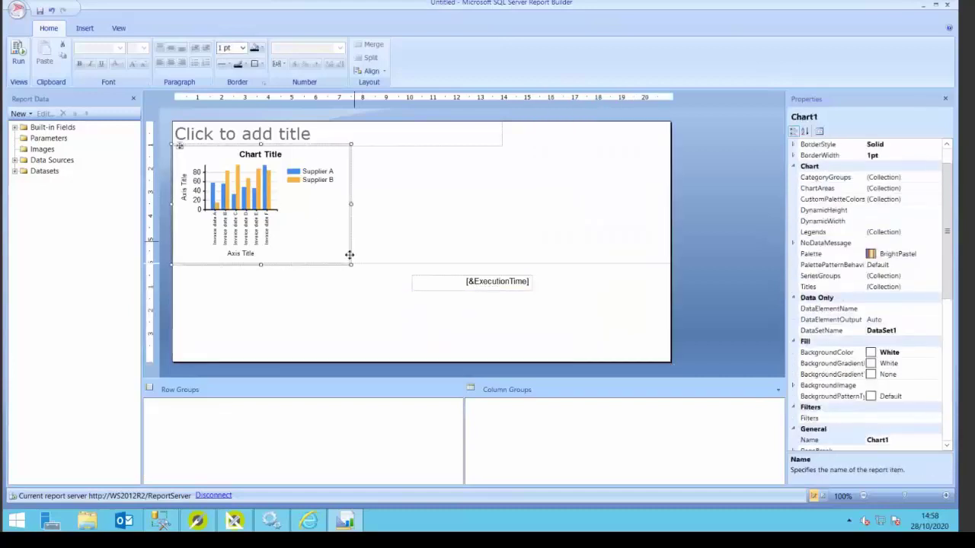
{"action": "left_click_drag", "start_coordinate": [350, 264], "coordinate": [387, 304]}
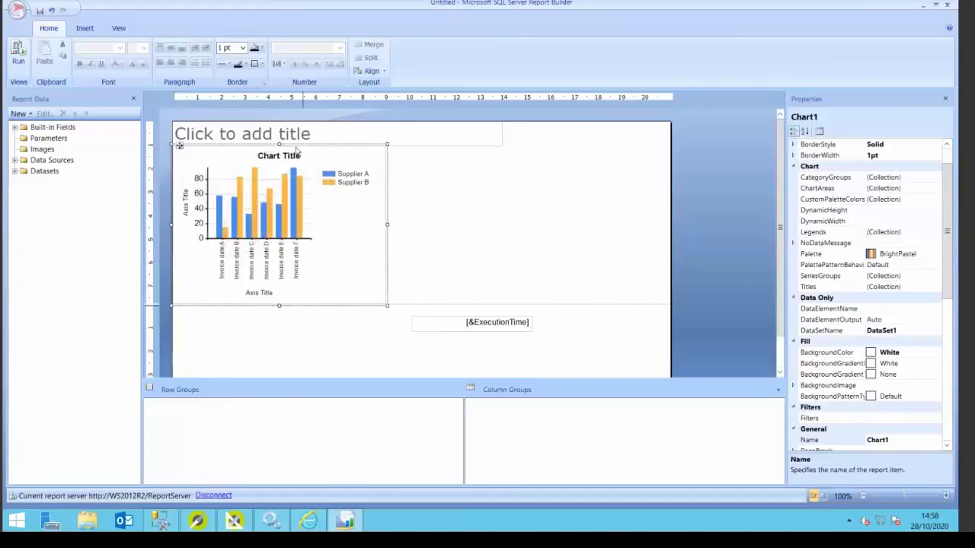
Enter "Mon rapport personnalisé" as the report title.
{"action": "left_click", "coordinate": [308, 135]}
{"action": "type", "text": "Mon "}
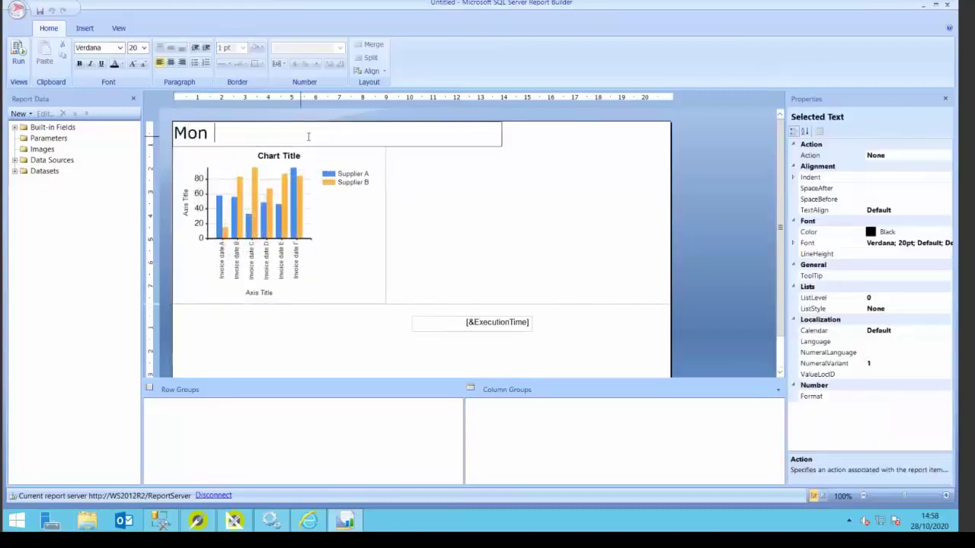
{"action": "type", "text": "rapport pers"}
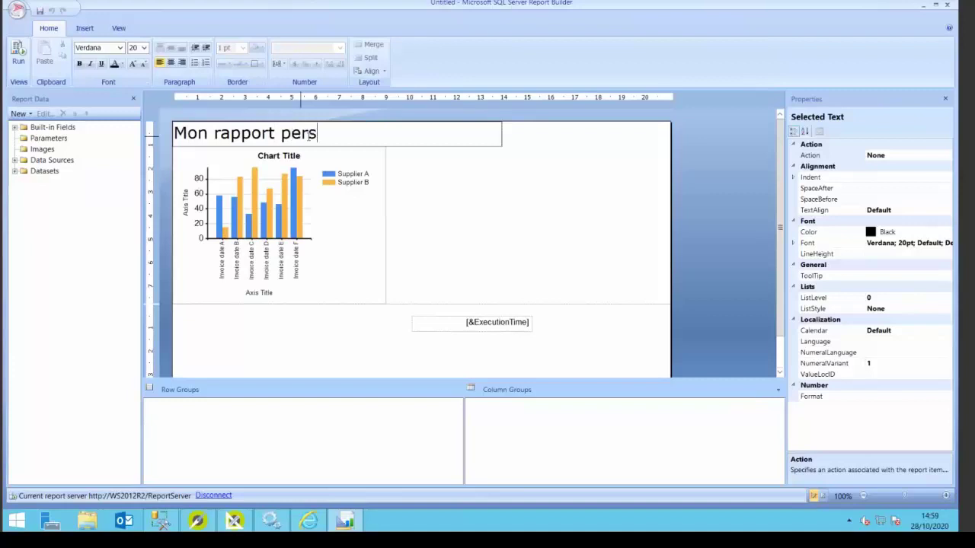
{"action": "type", "text": "onnalisé"}
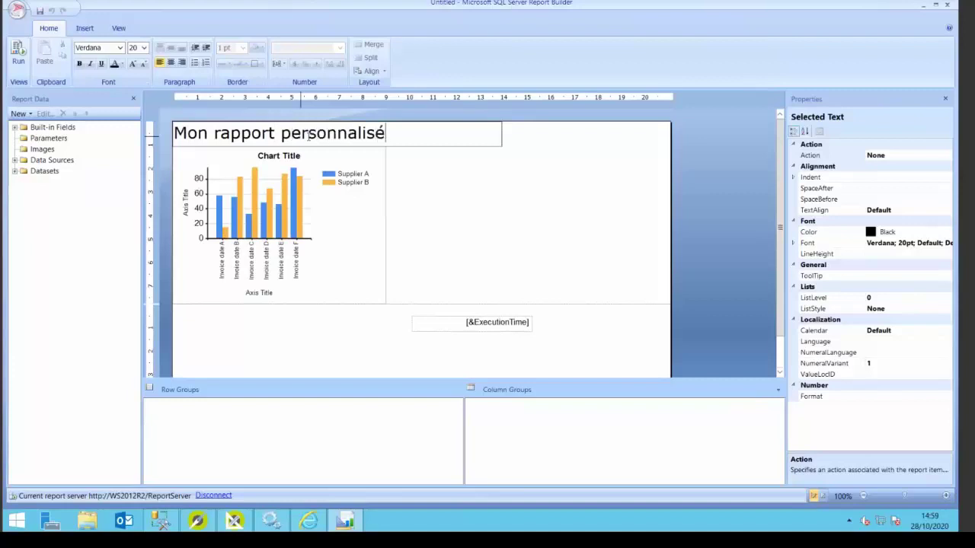
{"action": "left_click", "coordinate": [471, 208]}
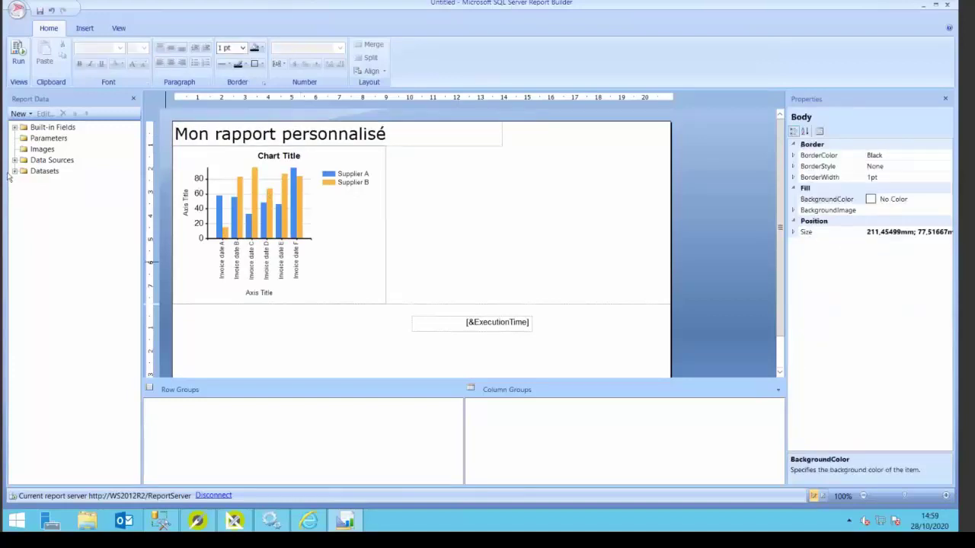
{"action": "right_click", "coordinate": [432, 202]}
{"action": "left_click", "coordinate": [457, 178]}
{"action": "left_click", "coordinate": [81, 27]}
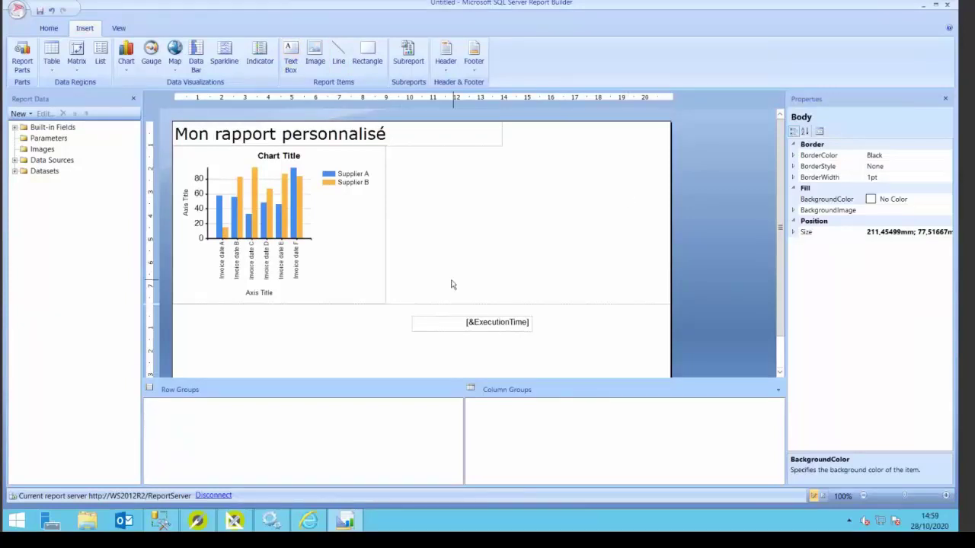
{"action": "scroll", "coordinate": [24, 73], "scroll_direction": "up", "scroll_amount": 1}
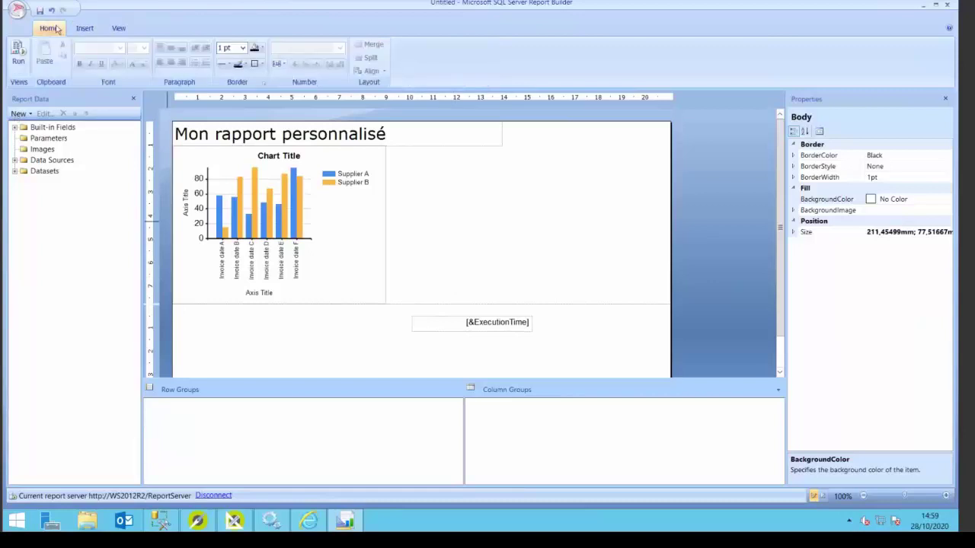
Run the report to examine the rendered chart, and return to the design view.
{"action": "left_click", "coordinate": [20, 55]}
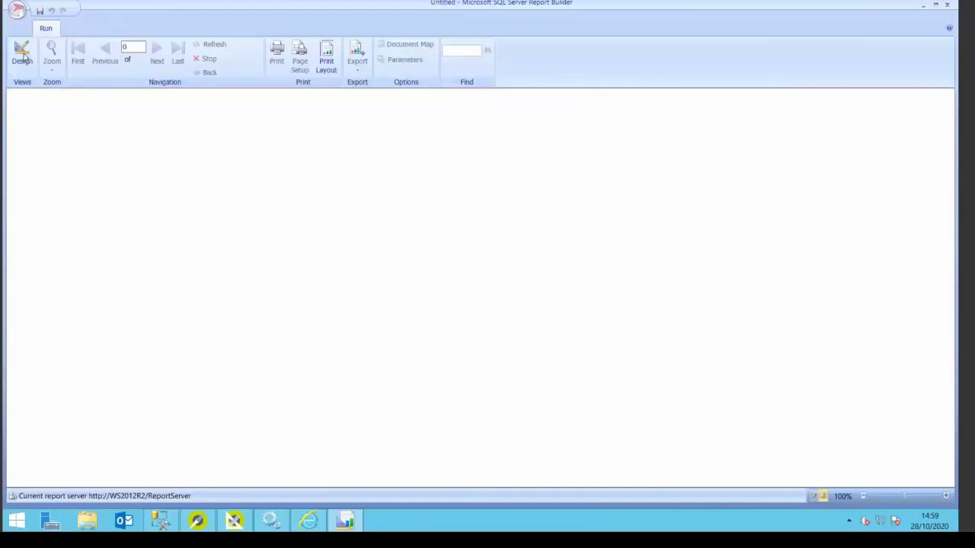
{"action": "left_click", "coordinate": [23, 57]}
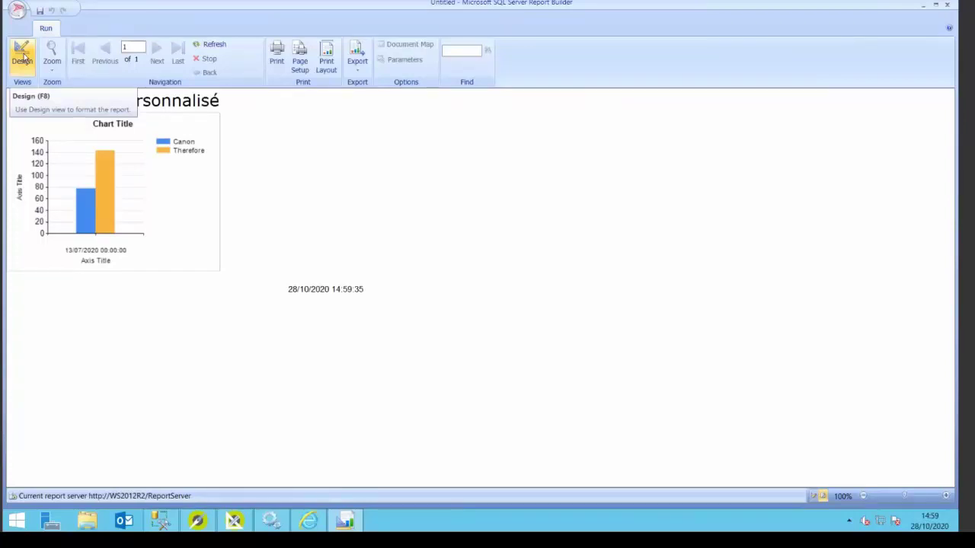
{"action": "left_click", "coordinate": [21, 55]}
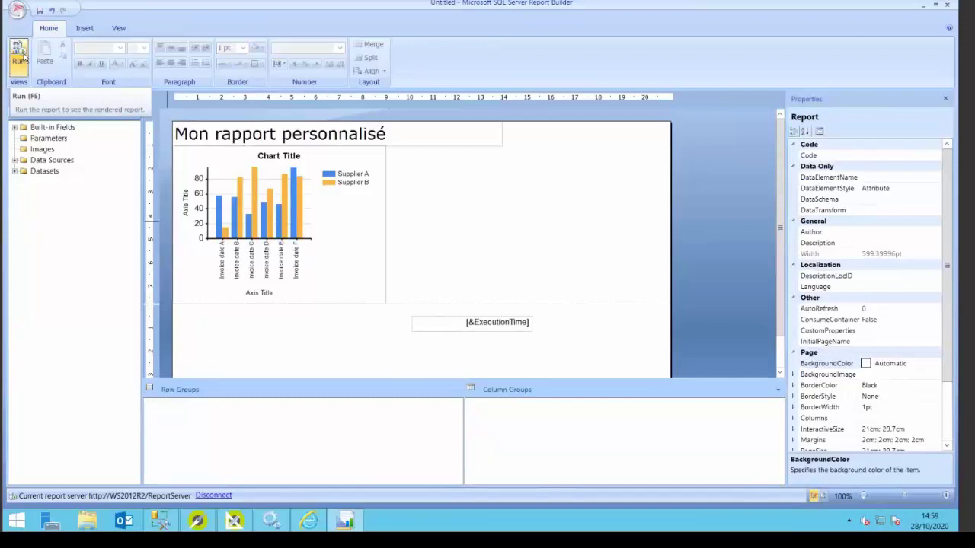
{"action": "left_click", "coordinate": [17, 10]}
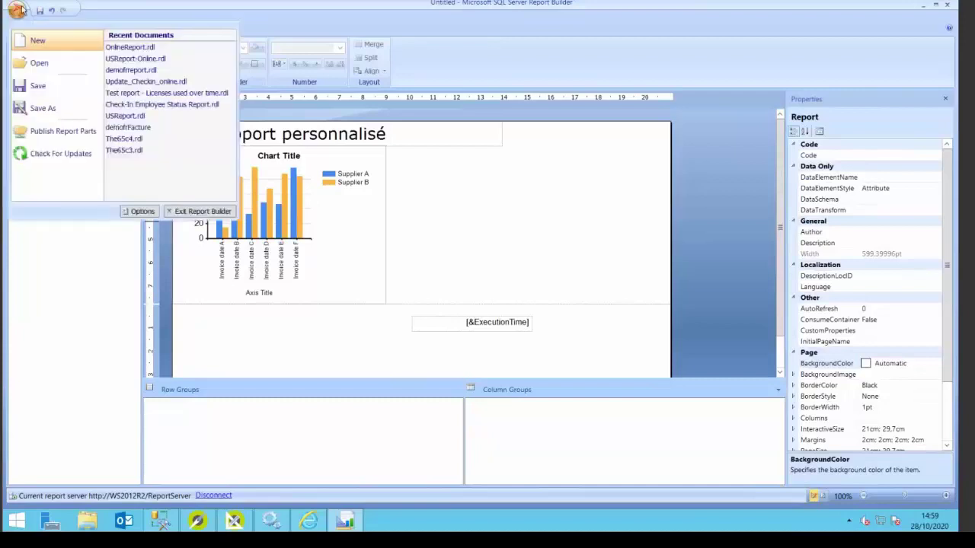
{"action": "left_click", "coordinate": [55, 94]}
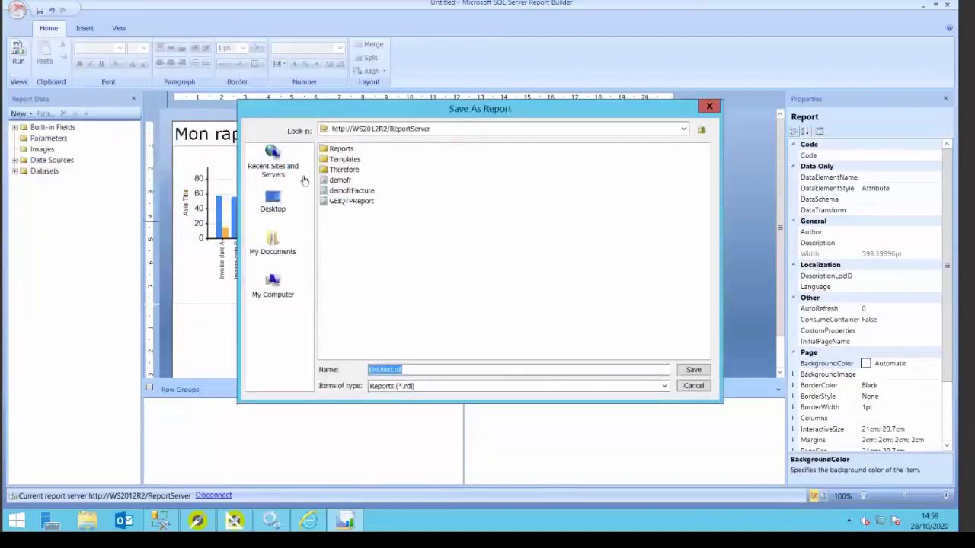
{"action": "left_click", "coordinate": [390, 372]}
{"action": "key", "text": "shift+Home"}
{"action": "key", "text": "shift+Tab"}
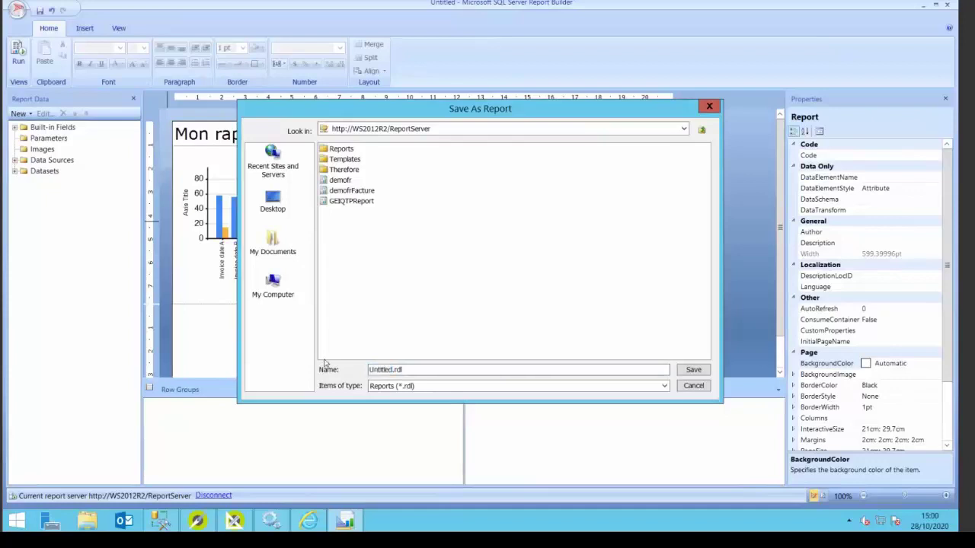
{"action": "left_click", "coordinate": [393, 369]}
{"action": "key", "text": "shift+Home"}
{"action": "type", "text": "Webin"}
{"action": "type", "text": "Rapport"}
{"action": "left_click", "coordinate": [695, 371]}
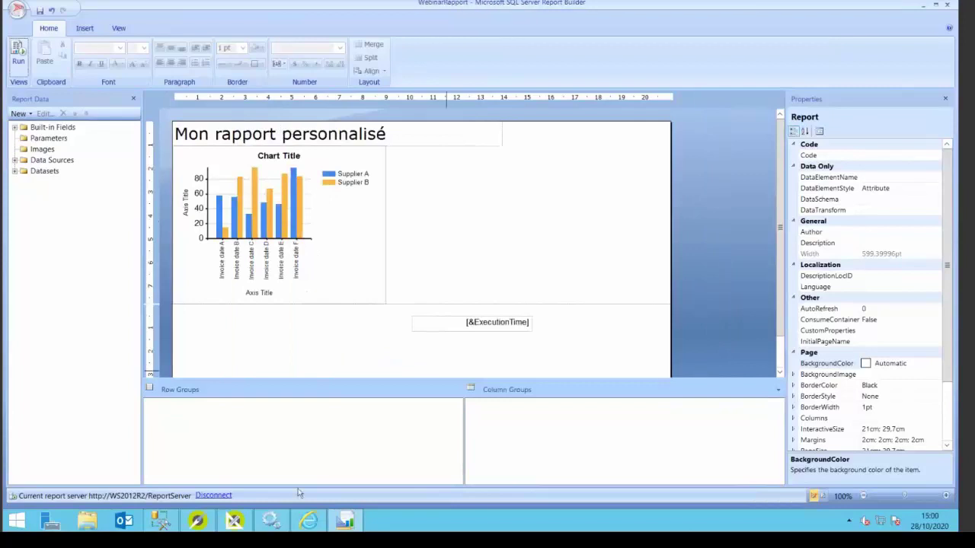
Switch to Solution Designer, start adding an existing report under SQL Server Reporting Services and browse the desktop for its .rdl file.
{"action": "left_click", "coordinate": [228, 523]}
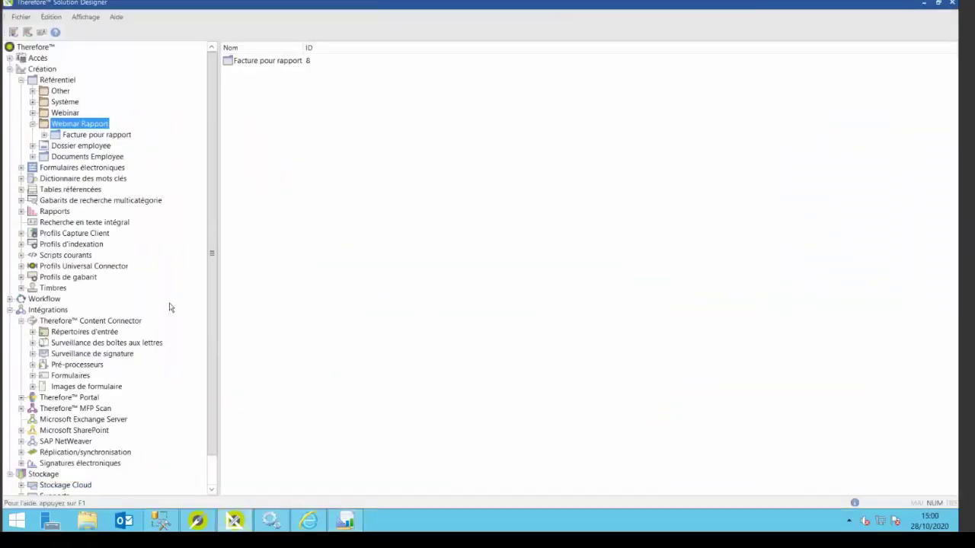
{"action": "left_click", "coordinate": [47, 212]}
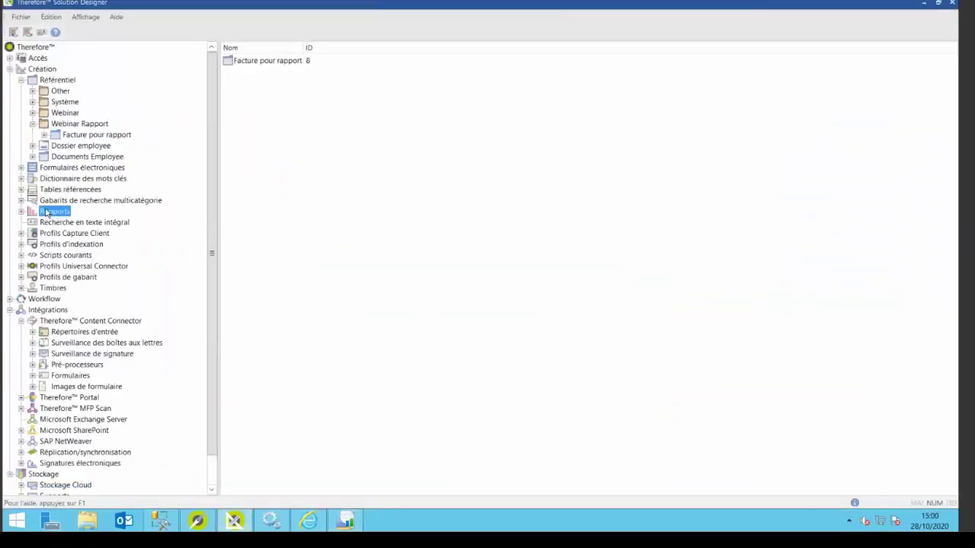
{"action": "left_click", "coordinate": [22, 212]}
{"action": "left_click", "coordinate": [69, 227]}
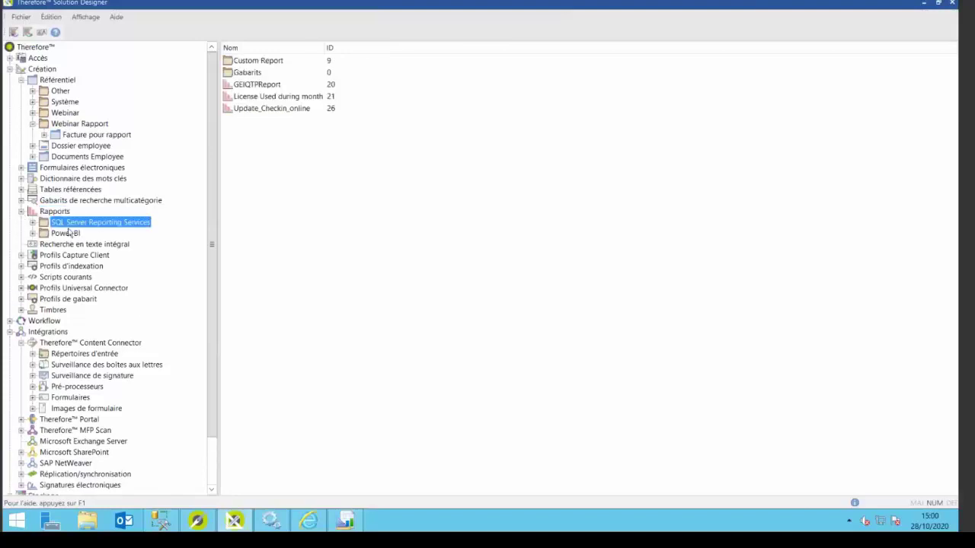
{"action": "right_click", "coordinate": [69, 226]}
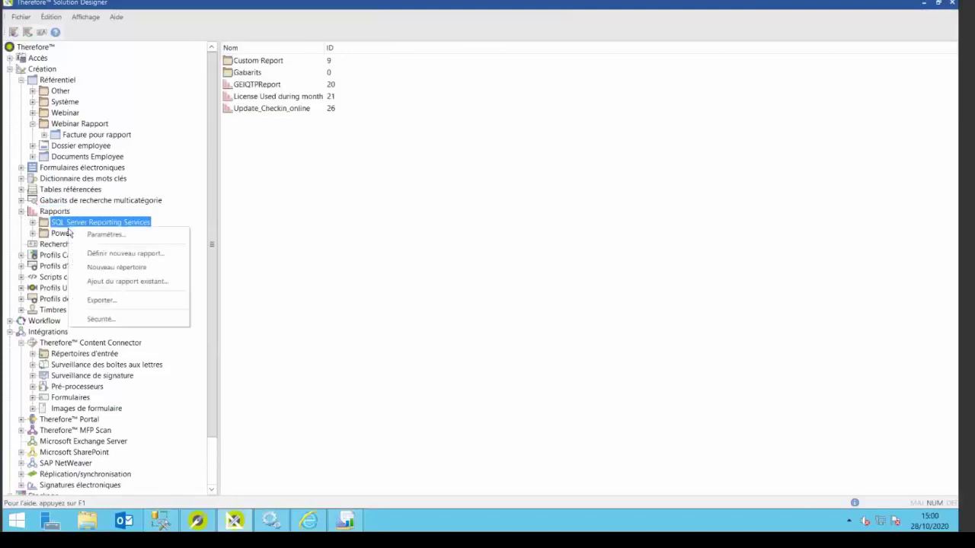
{"action": "left_click", "coordinate": [165, 282]}
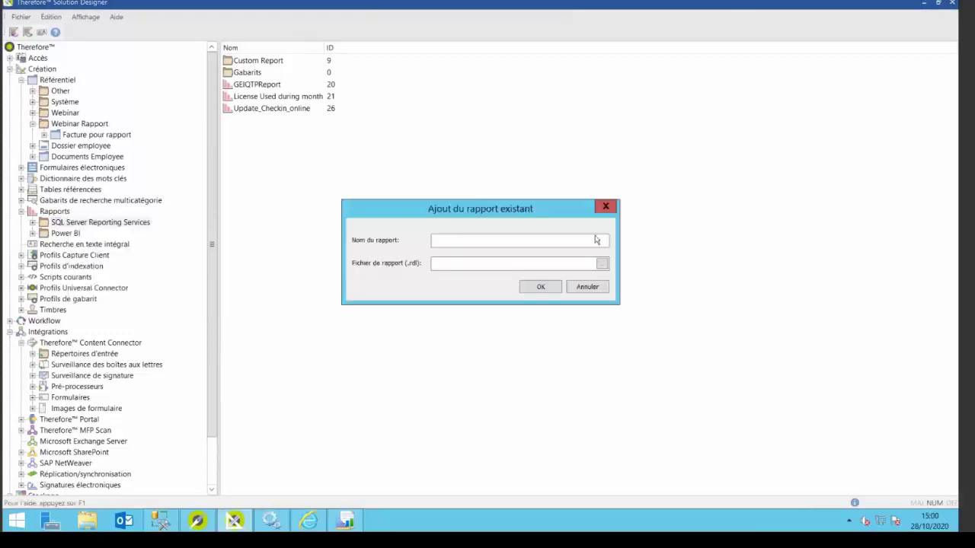
{"action": "left_click", "coordinate": [603, 264]}
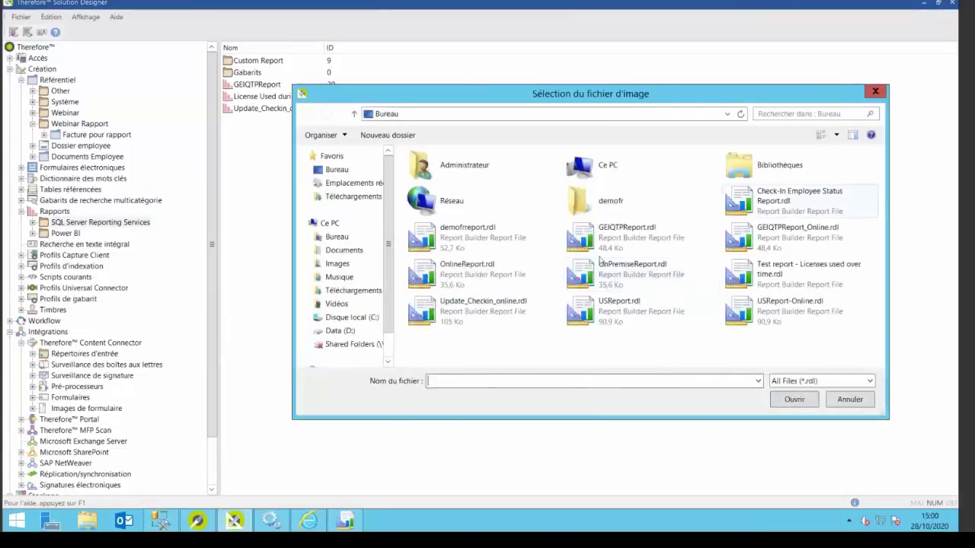
{"action": "left_click", "coordinate": [620, 285]}
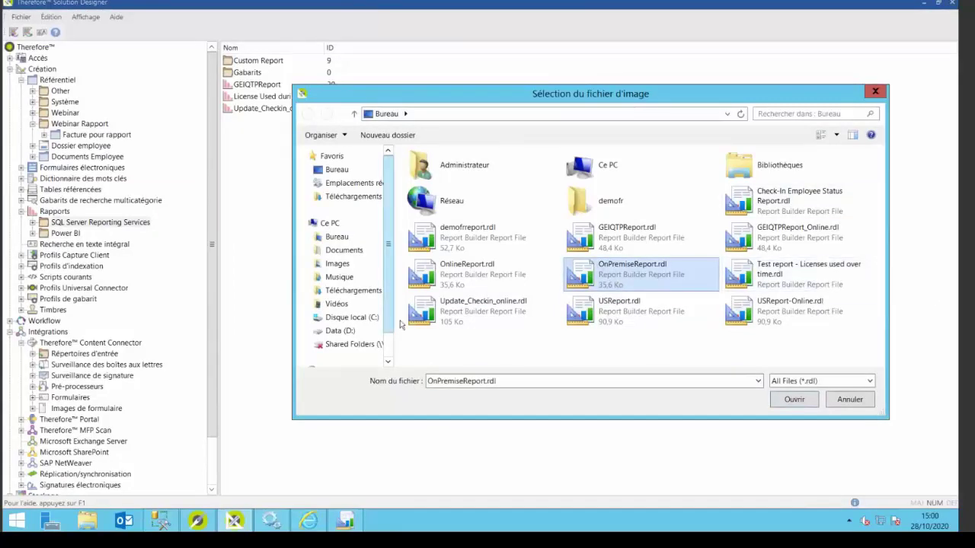
Switch to Report Builder and save a copy of the report as WebinarRapport on the desktop.
{"action": "left_click", "coordinate": [347, 519]}
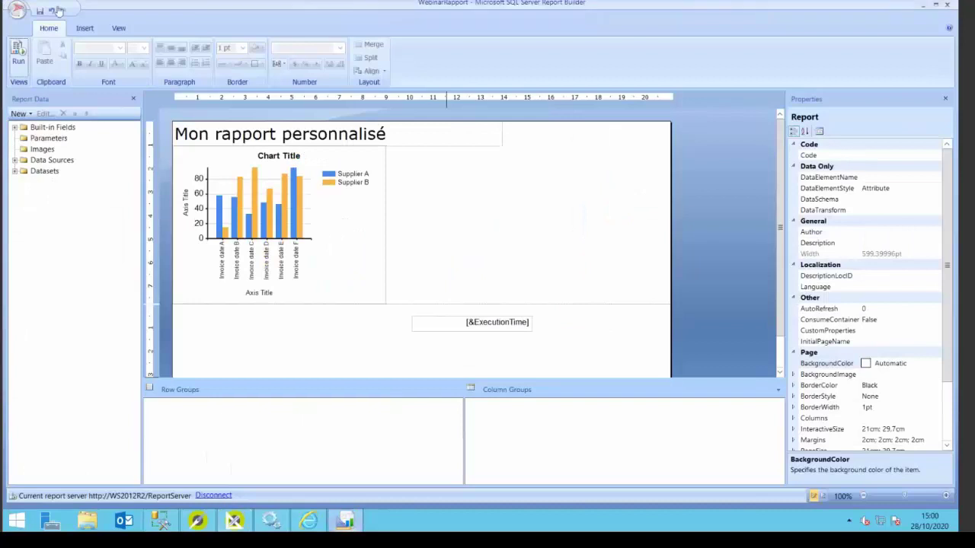
{"action": "left_click", "coordinate": [15, 10]}
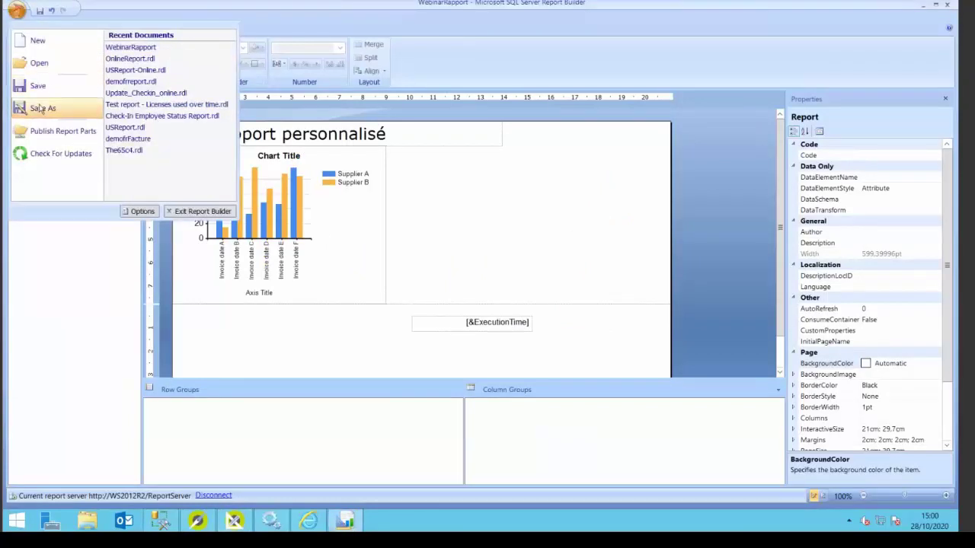
{"action": "left_click", "coordinate": [42, 109]}
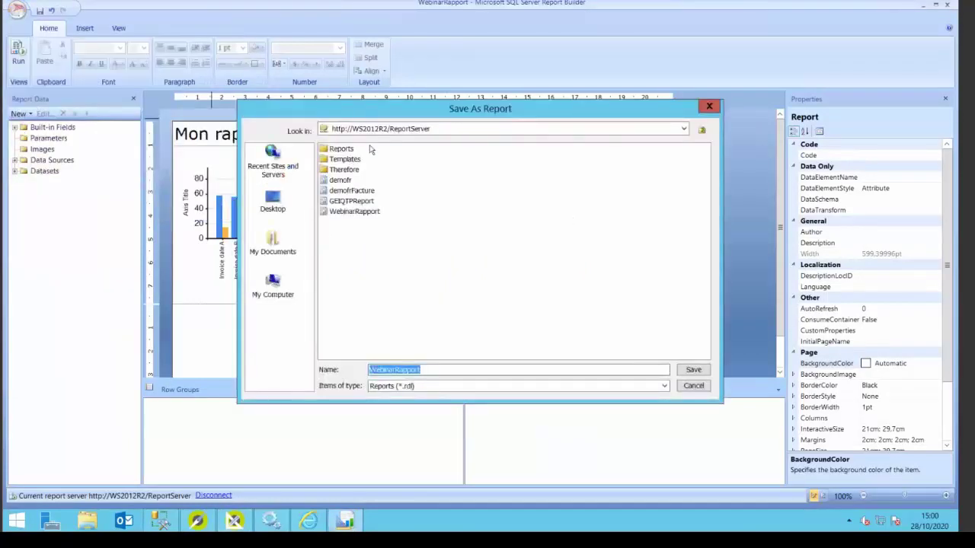
{"action": "left_click", "coordinate": [273, 202]}
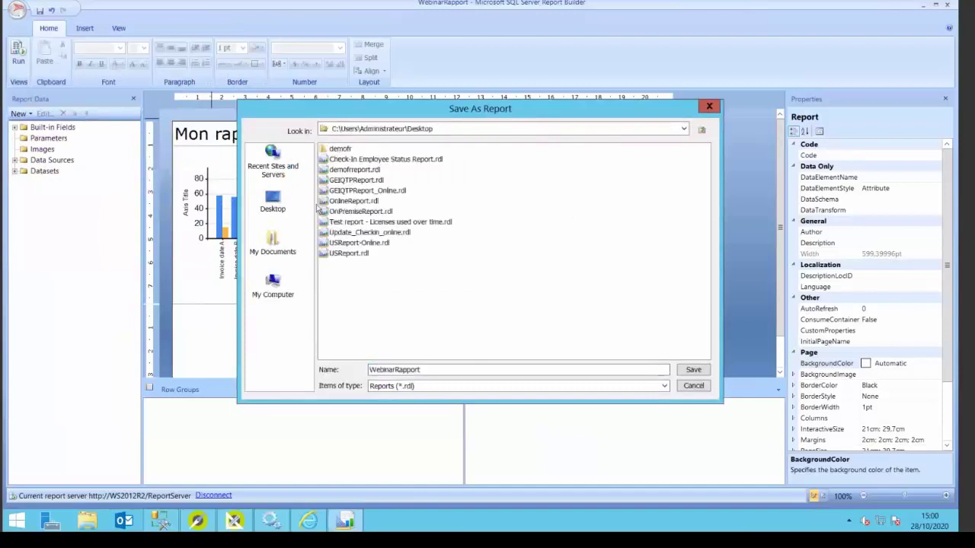
{"action": "left_click", "coordinate": [692, 370]}
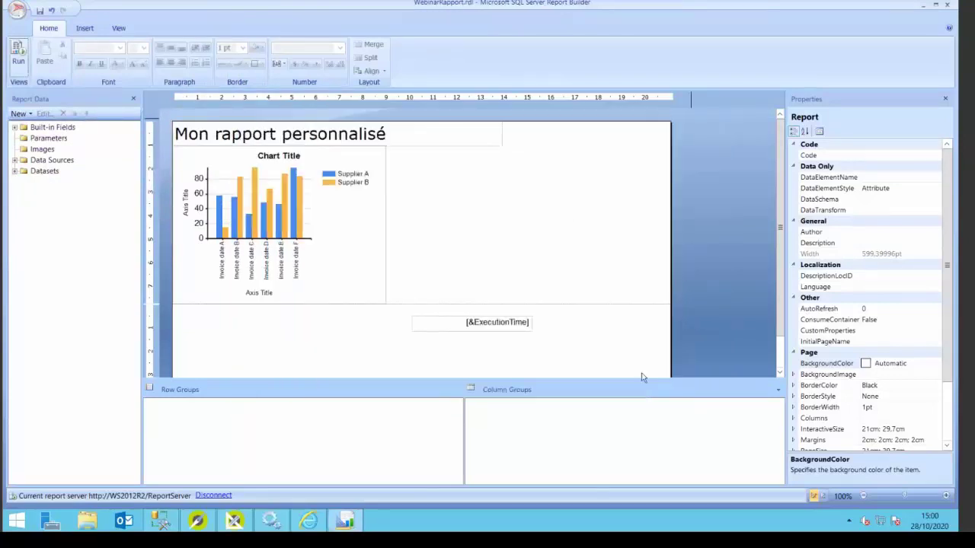
Switch to Solution Designer, browse again for WebinarRapport.rdl on the desktop and add it as the existing report WebinarRapport.
{"action": "left_click", "coordinate": [233, 521]}
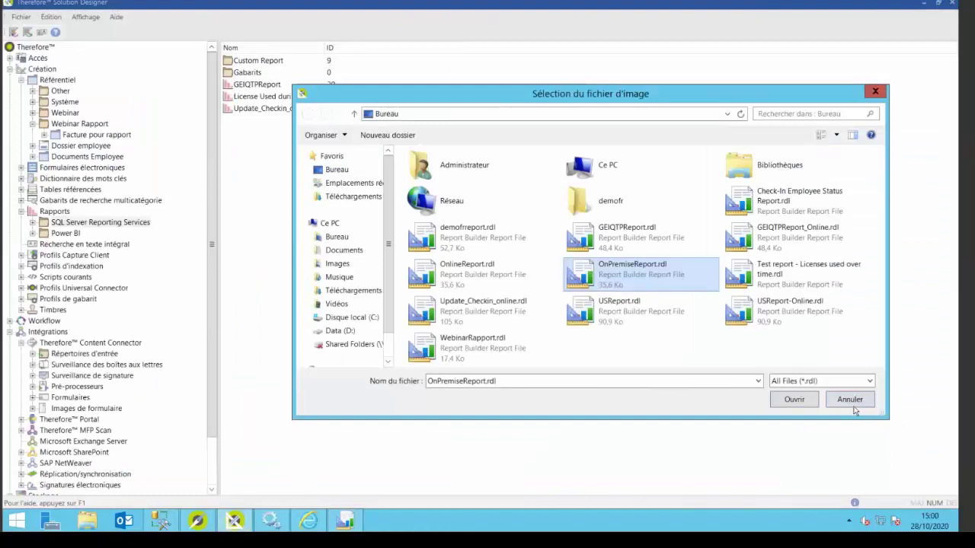
{"action": "left_click", "coordinate": [853, 402]}
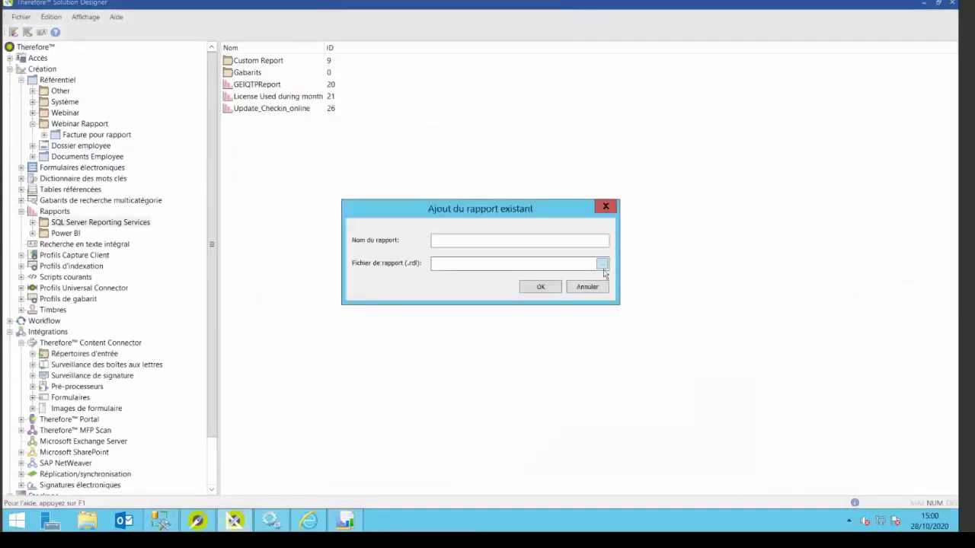
{"action": "left_click", "coordinate": [602, 263]}
{"action": "double_click", "coordinate": [480, 344]}
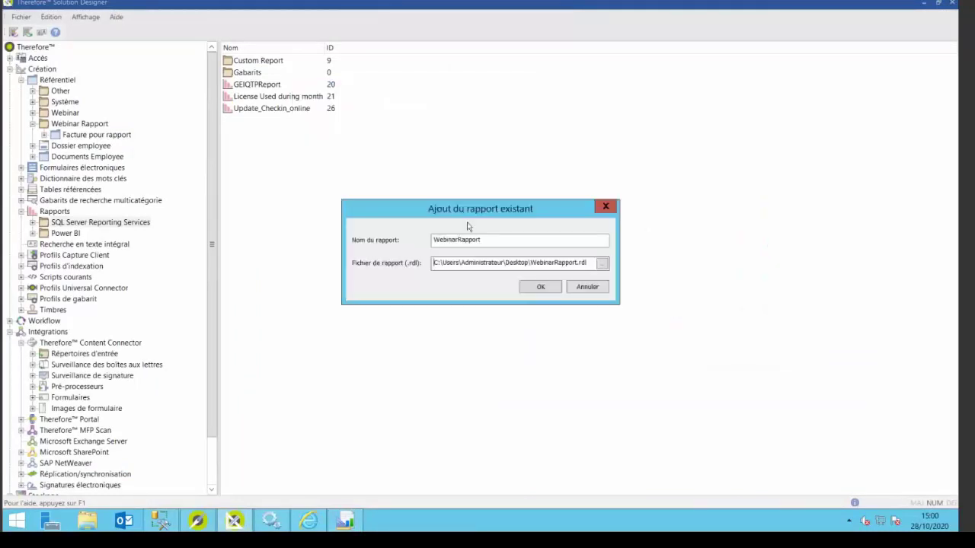
{"action": "left_click", "coordinate": [550, 288]}
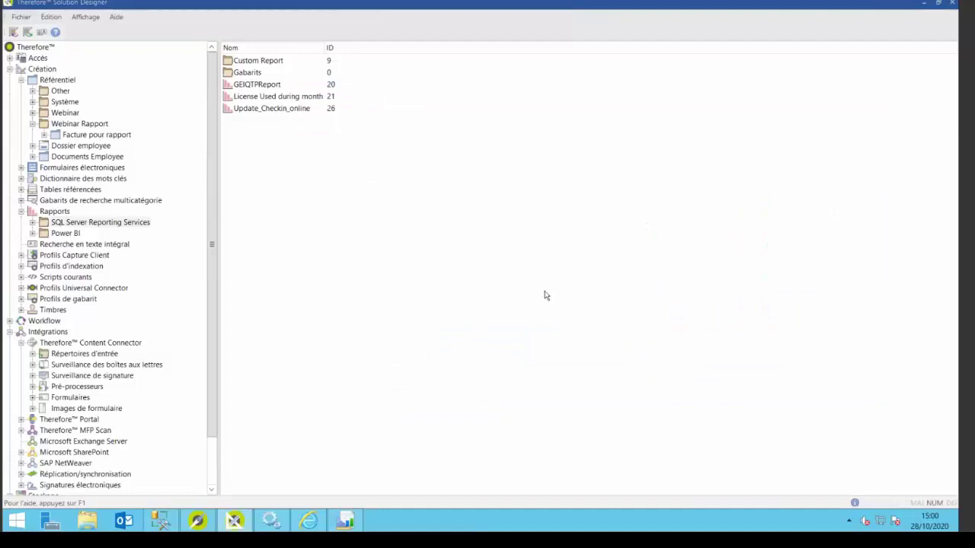
Expand SQL Server Reporting Services and display the WebinarRapport report to examine its rendered chart.
{"action": "left_click", "coordinate": [33, 222]}
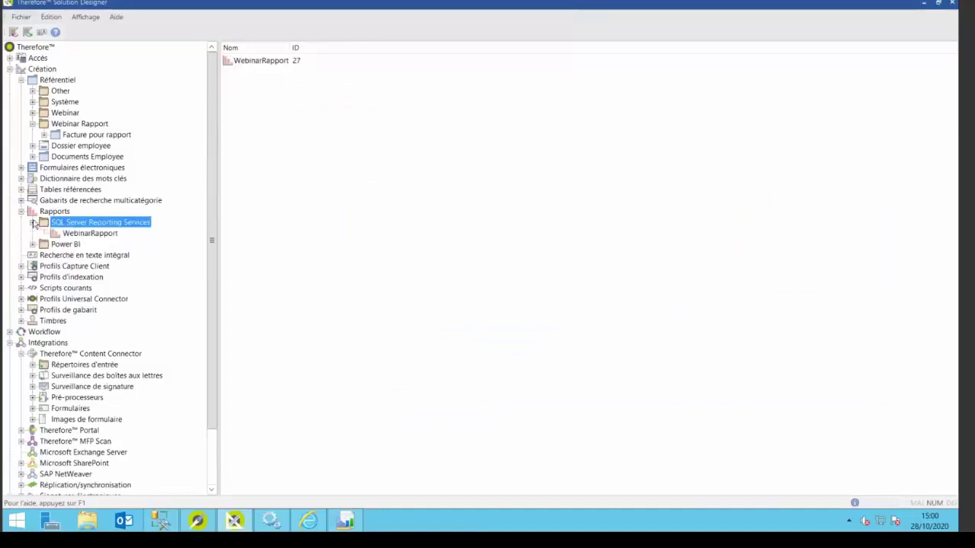
{"action": "right_click", "coordinate": [78, 233]}
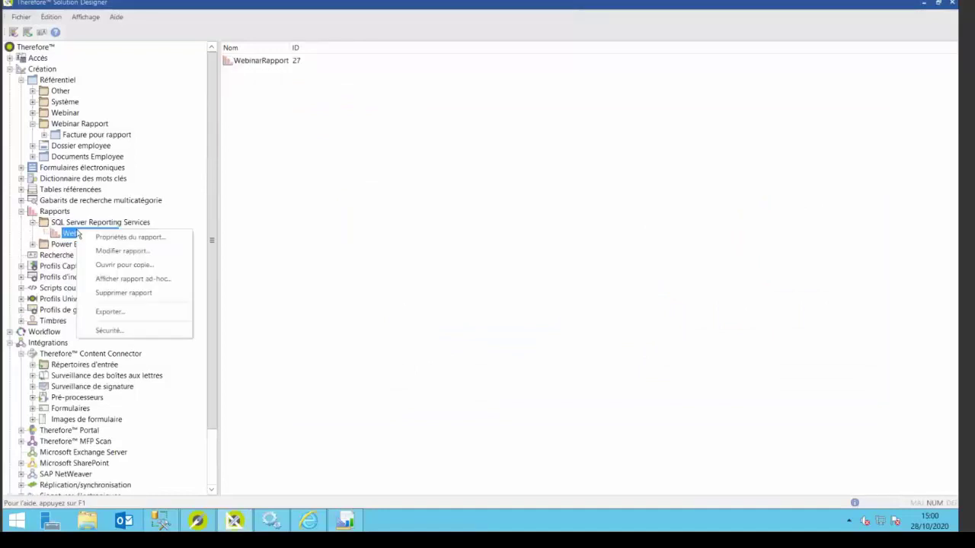
{"action": "left_click", "coordinate": [156, 264]}
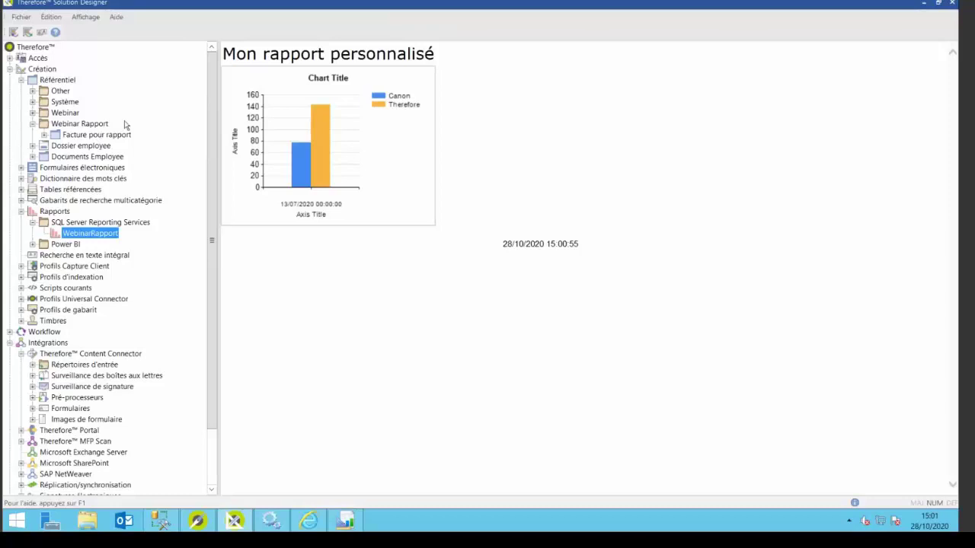
Check the category ID in the Webinar Rapport folder, then in the Reporting folder of the local machine's Solution Designer, closing the 01.png image.
{"action": "left_click", "coordinate": [99, 124]}
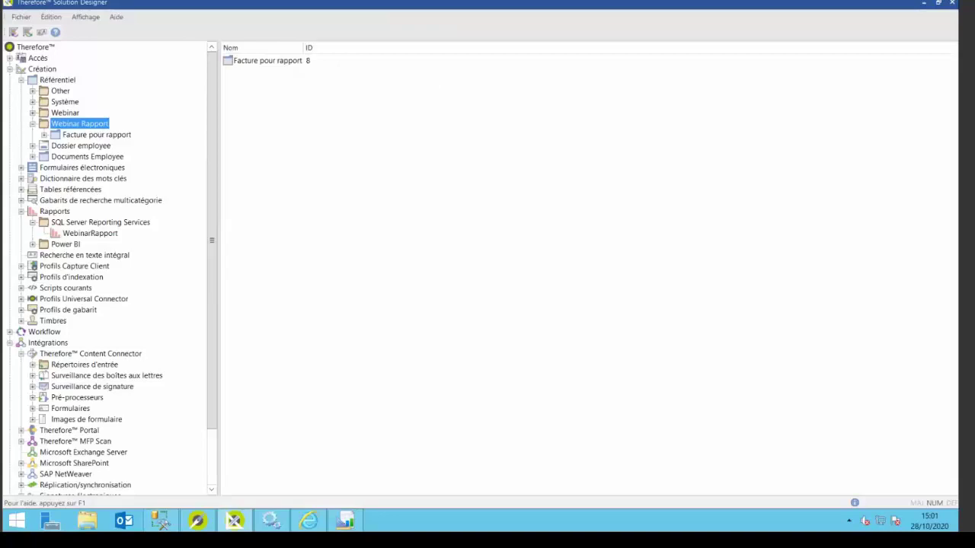
{"action": "mouse_move", "coordinate": [457, 1]}
{"action": "left_click", "coordinate": [842, 5]}
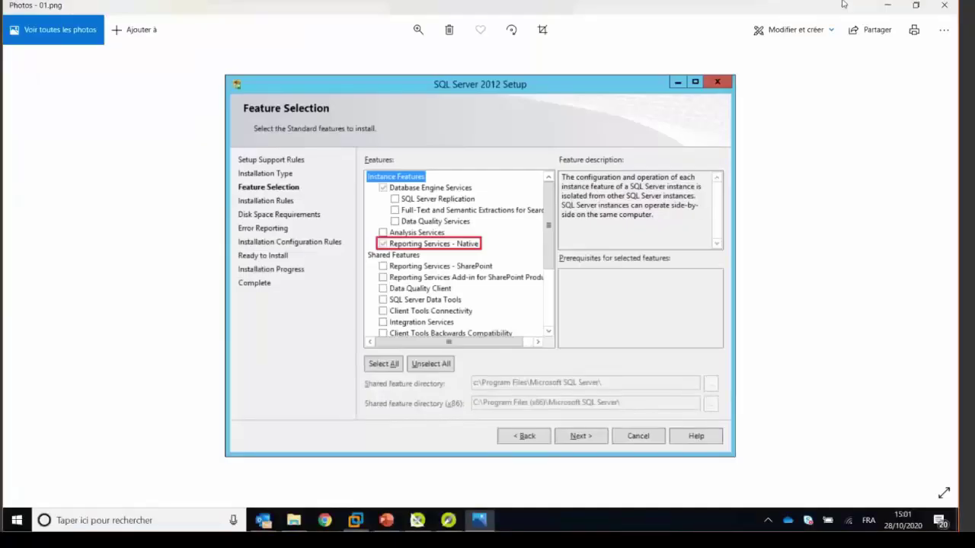
{"action": "left_click", "coordinate": [945, 4]}
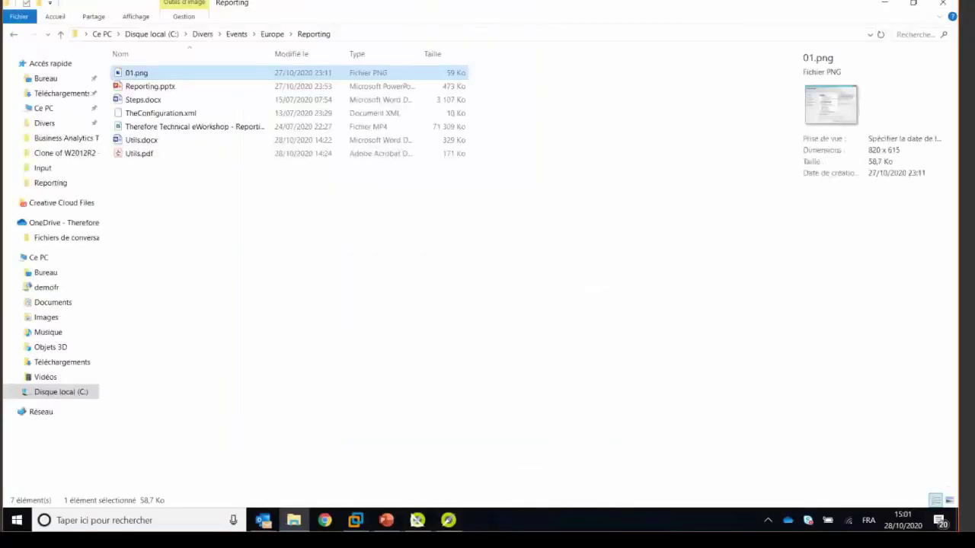
{"action": "left_click", "coordinate": [417, 520]}
{"action": "left_click", "coordinate": [93, 167]}
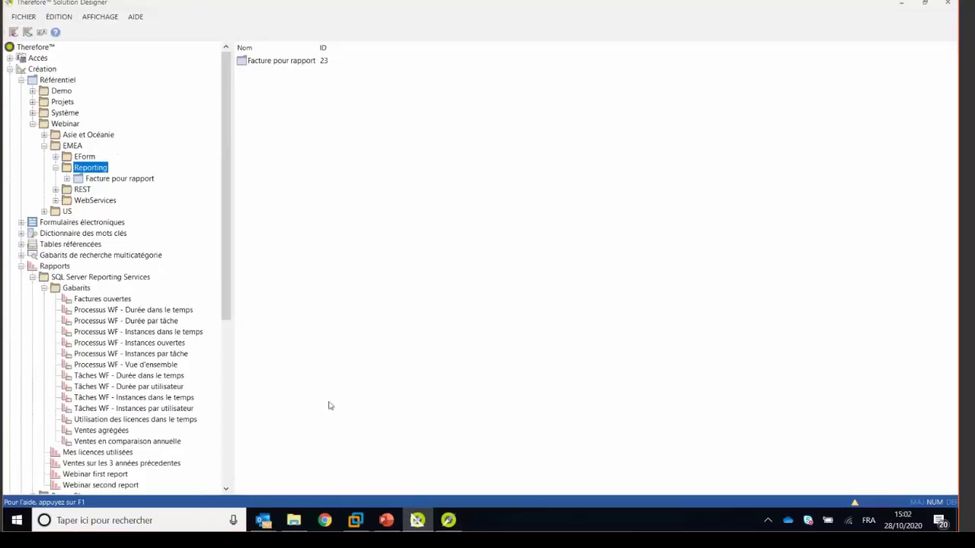
Switch back to Report Builder in the W2012R2 virtual machine and open the properties of DataSet1.
{"action": "left_click", "coordinate": [355, 521]}
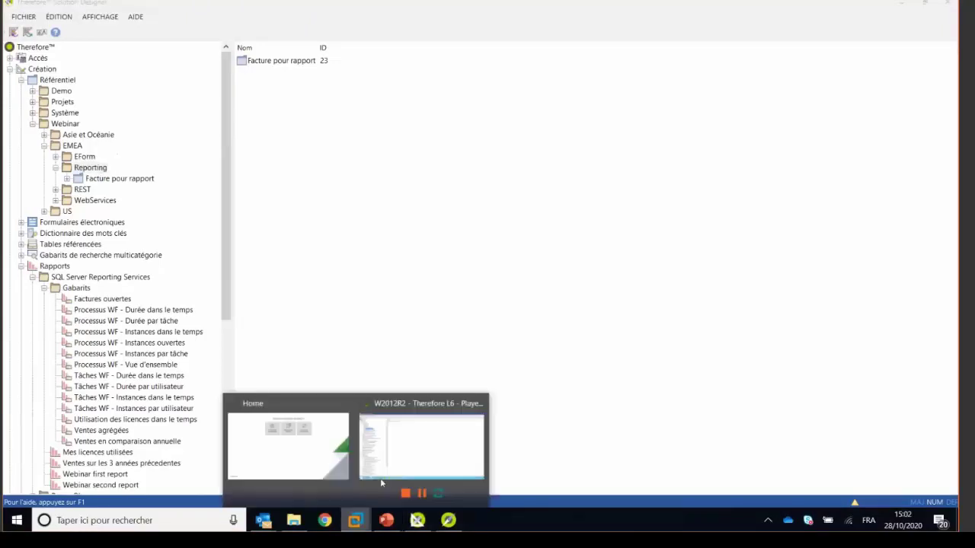
{"action": "left_click", "coordinate": [411, 427]}
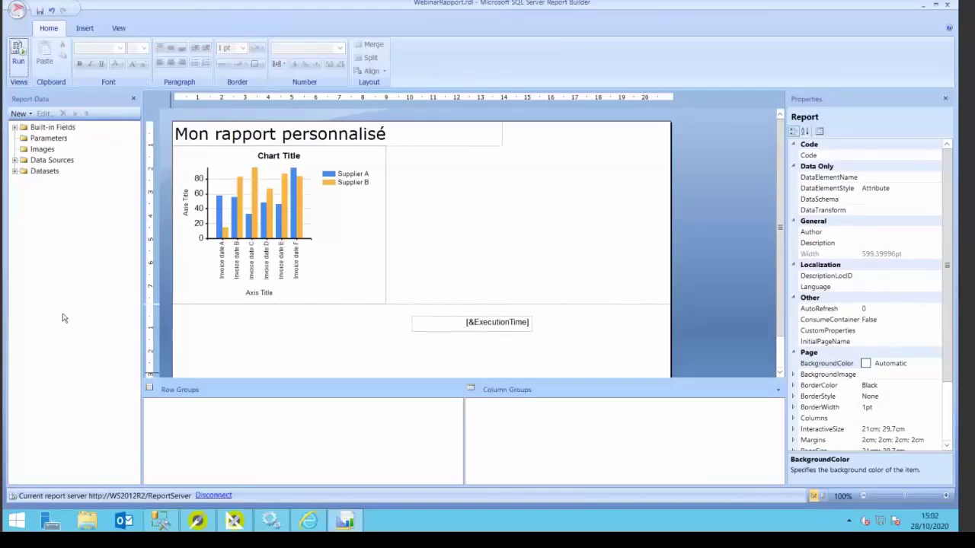
{"action": "left_click", "coordinate": [47, 174]}
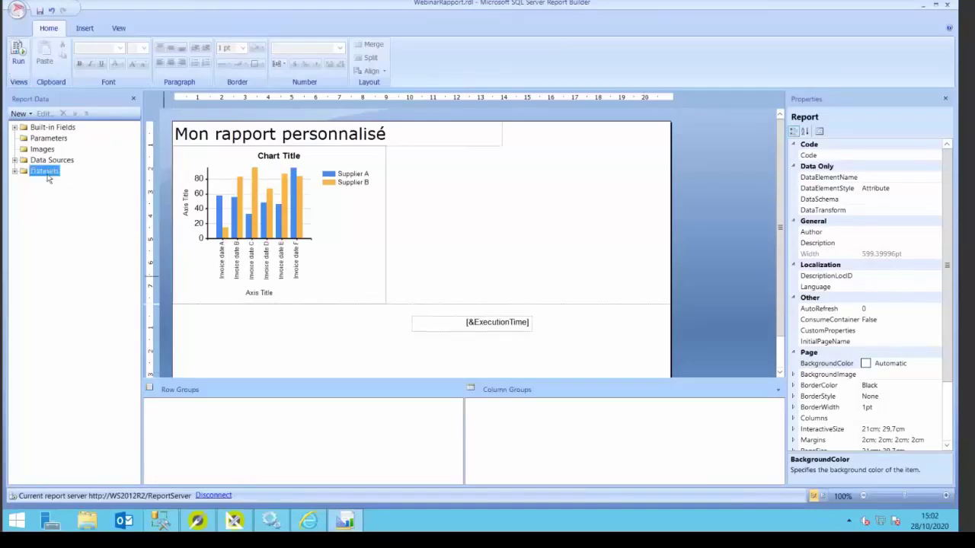
{"action": "double_click", "coordinate": [47, 175]}
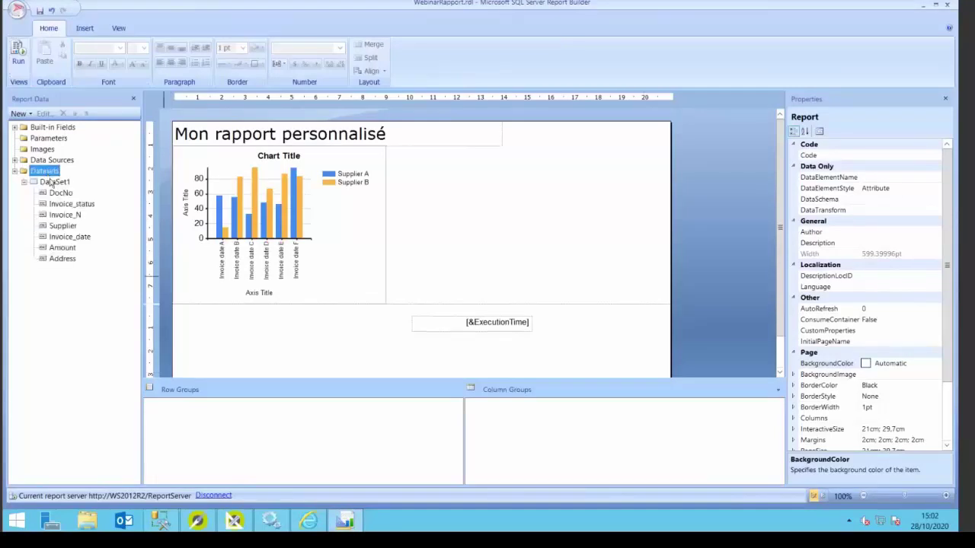
{"action": "right_click", "coordinate": [50, 192]}
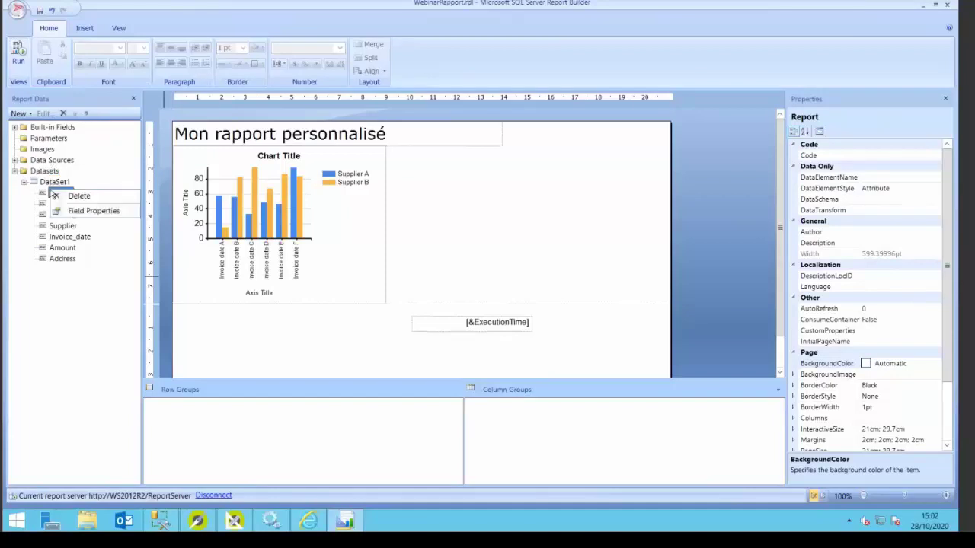
{"action": "right_click", "coordinate": [50, 183]}
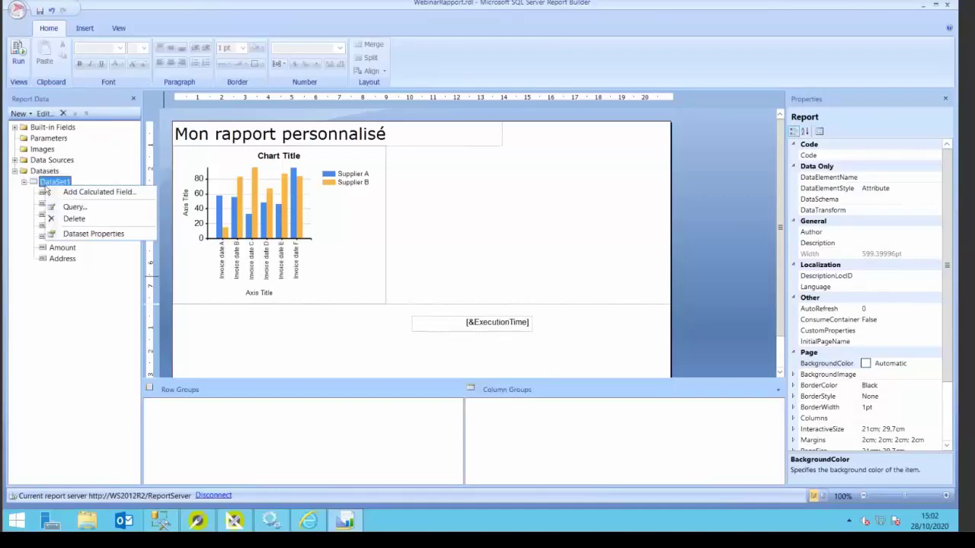
{"action": "left_click", "coordinate": [91, 234]}
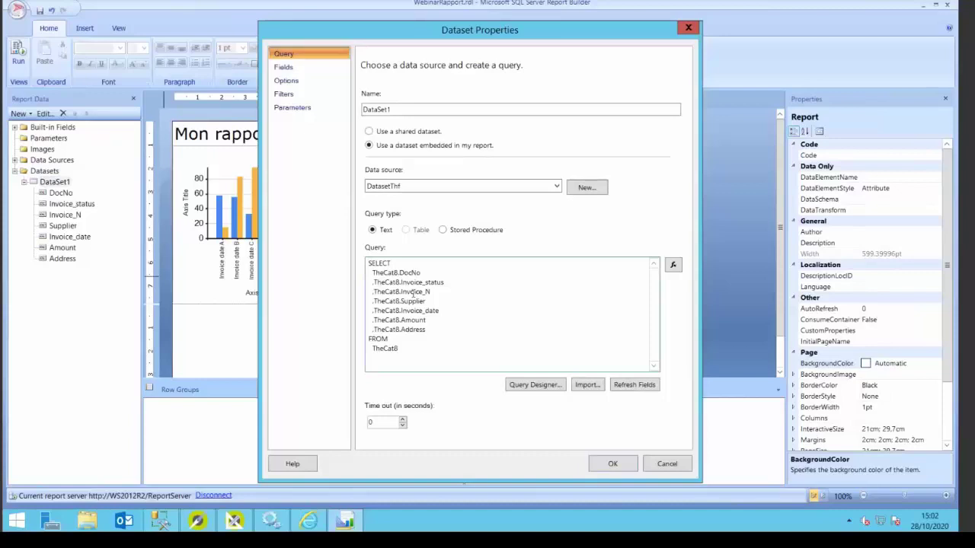
Change the table prefix to TheCat23 for every column in the SELECT list of the dataset query.
{"action": "left_click", "coordinate": [395, 274]}
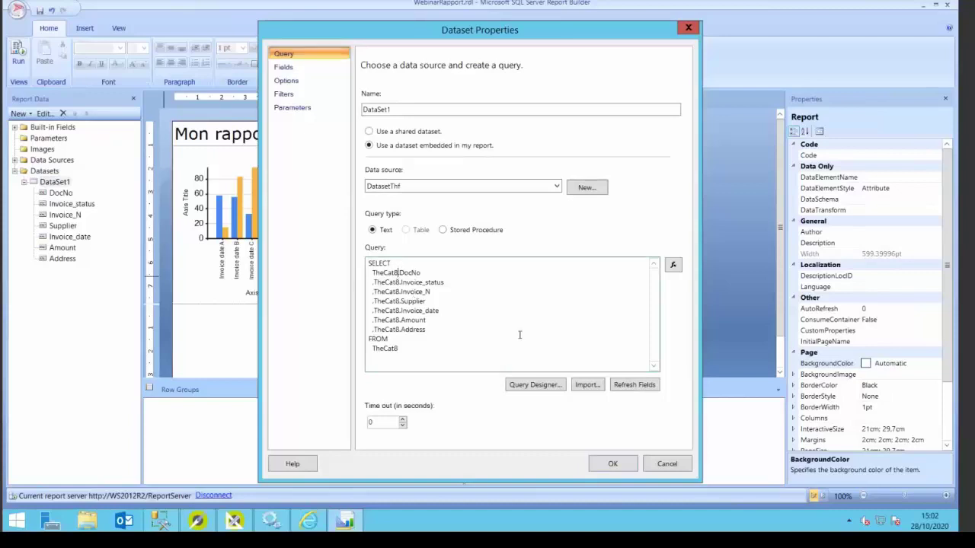
{"action": "type", "text": "23."}
{"action": "key", "text": "Down"}
{"action": "key", "text": "BackSpace"}
{"action": "type", "text": "."}
{"action": "key", "text": "BackSpace"}
{"action": "type", "text": "23"}
{"action": "key", "text": "Down"}
{"action": "key", "text": "BackSpace"}
{"action": "type", "text": "23"}
{"action": "key", "text": "Down"}
{"action": "key", "text": "BackSpace"}
{"action": "type", "text": "23"}
{"action": "key", "text": "Down"}
{"action": "type", "text": "23"}
{"action": "key", "text": "Down"}
{"action": "key", "text": "BackSpace"}
{"action": "type", "text": "23"}
{"action": "key", "text": "Down"}
{"action": "key", "text": "BackSpace"}
{"action": "type", "text": "23"}
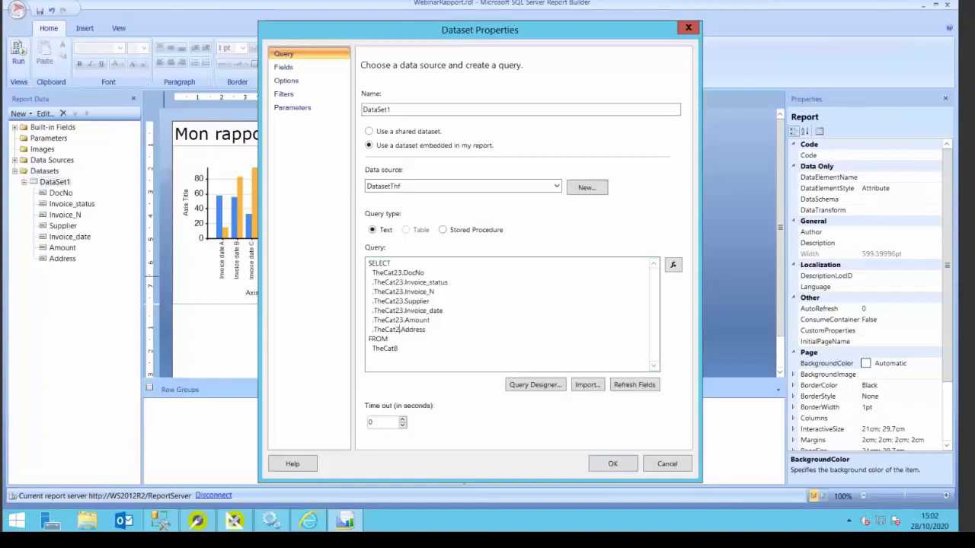
Set the query's FROM table to TheCat23 and apply the dataset change without updating the fields list.
{"action": "key", "text": "Down"}
{"action": "key", "text": "Right"}
{"action": "key", "text": "Delete"}
{"action": "type", "text": "23"}
{"action": "left_click", "coordinate": [612, 466]}
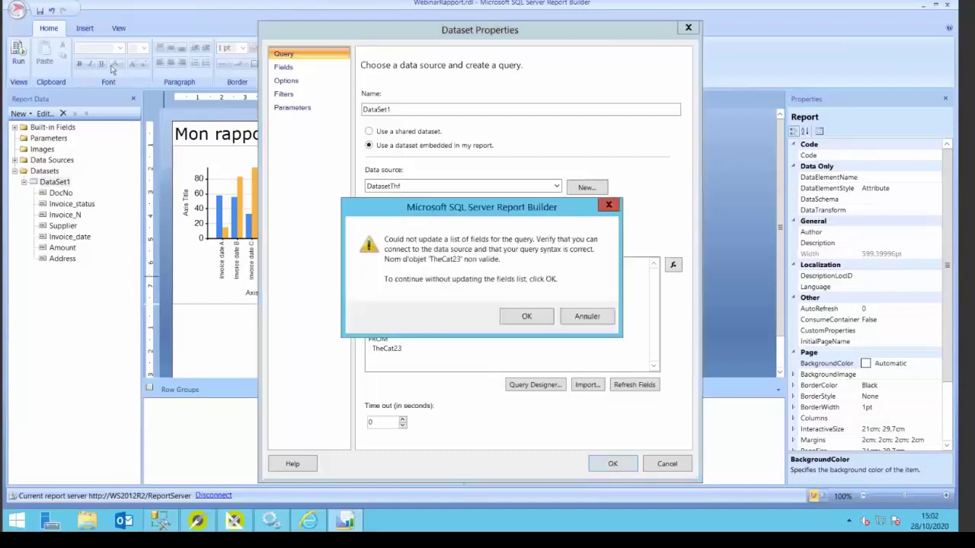
{"action": "left_click", "coordinate": [527, 318]}
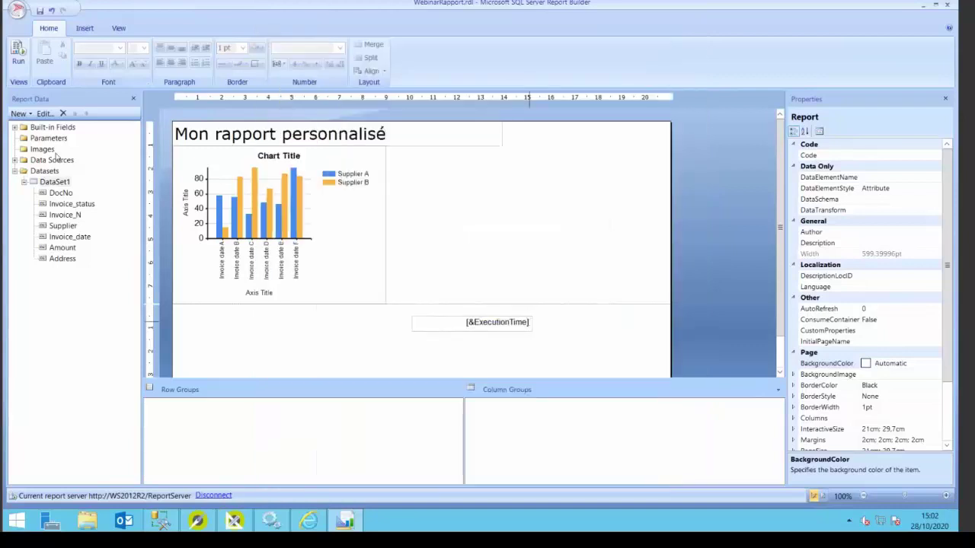
Save the modified report as OnlineWebinarRapport.rdl on the desktop.
{"action": "left_click", "coordinate": [16, 11]}
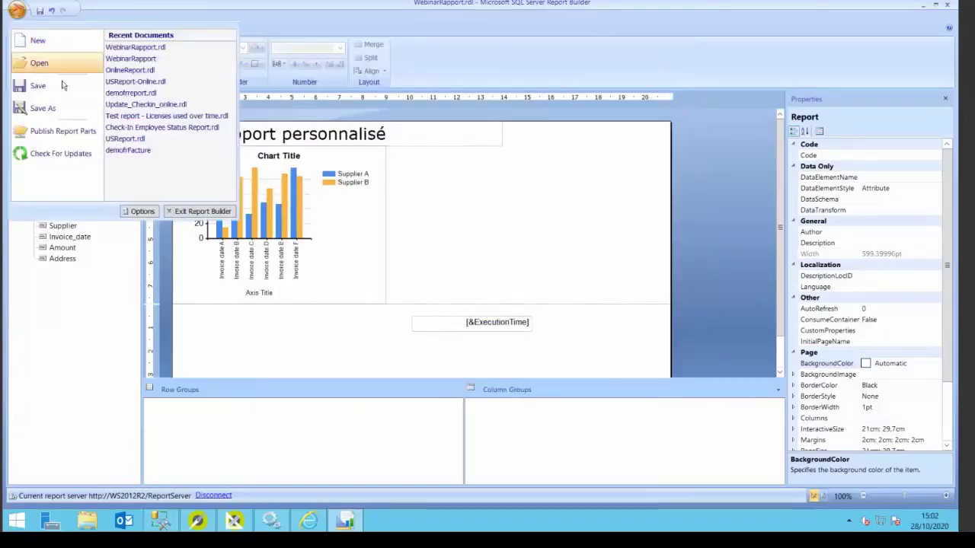
{"action": "left_click", "coordinate": [43, 108]}
{"action": "left_click", "coordinate": [372, 371]}
{"action": "type", "text": "OnlineWebinarRapport.rdl"}
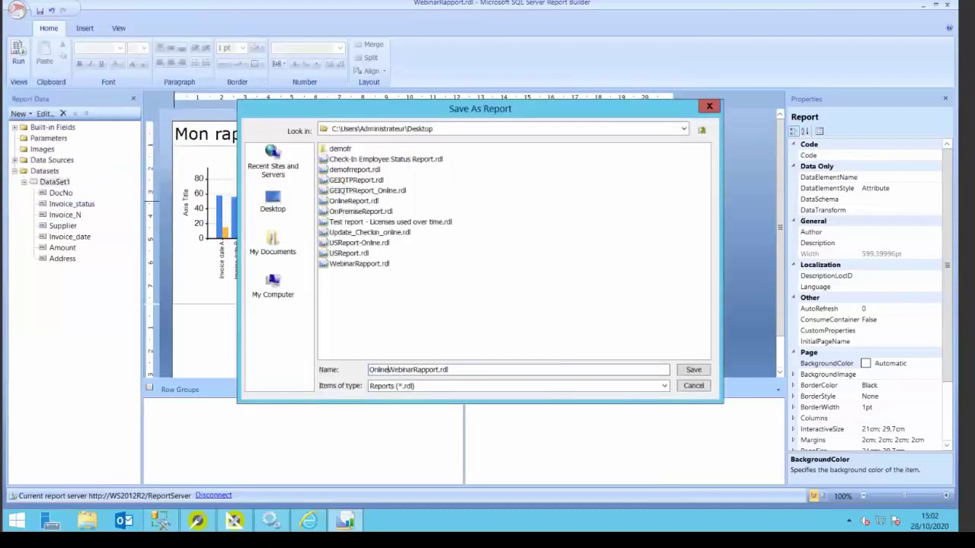
{"action": "key", "text": "Return"}
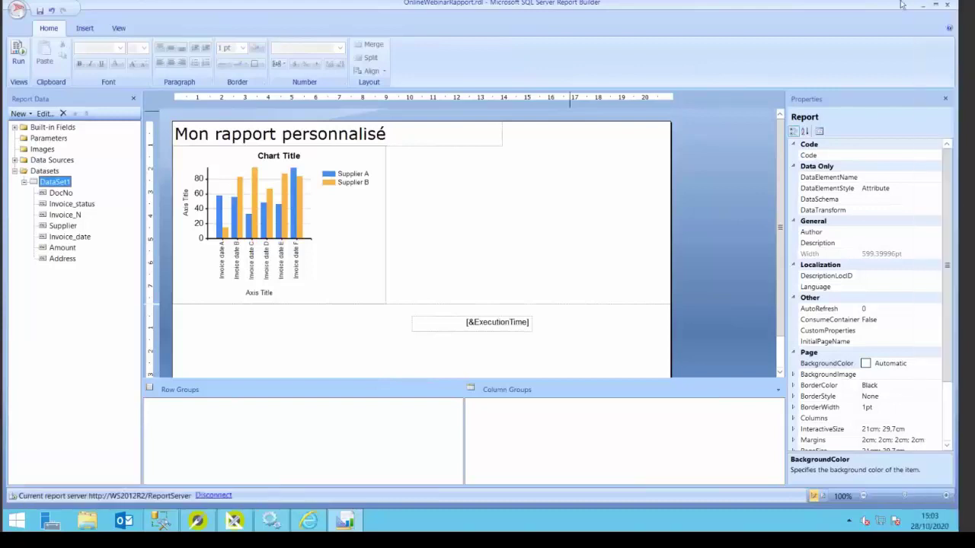
Copy OnlineWebinarRapport.rdl from the virtual machine's desktop to the host computer's desktop.
{"action": "left_click", "coordinate": [923, 5]}
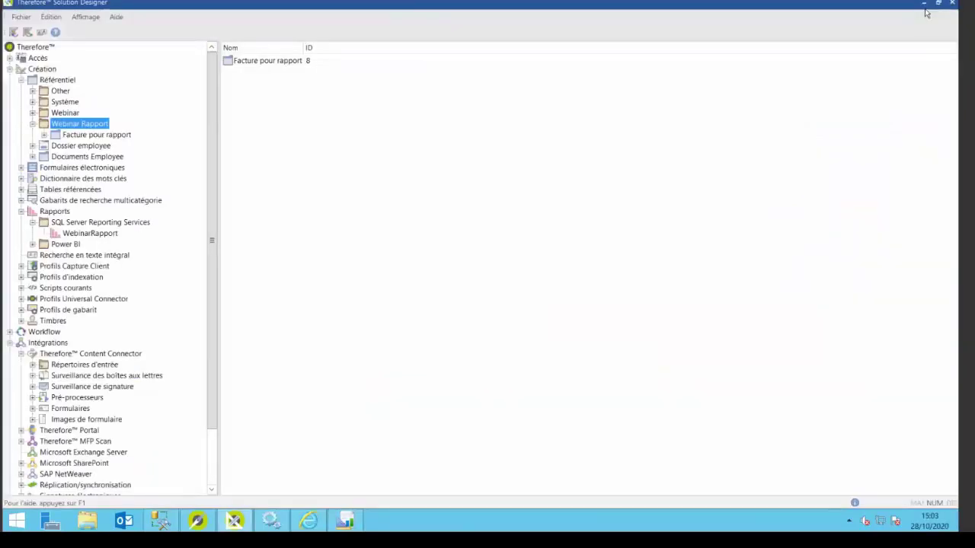
{"action": "left_click", "coordinate": [923, 4]}
{"action": "left_click", "coordinate": [922, 4]}
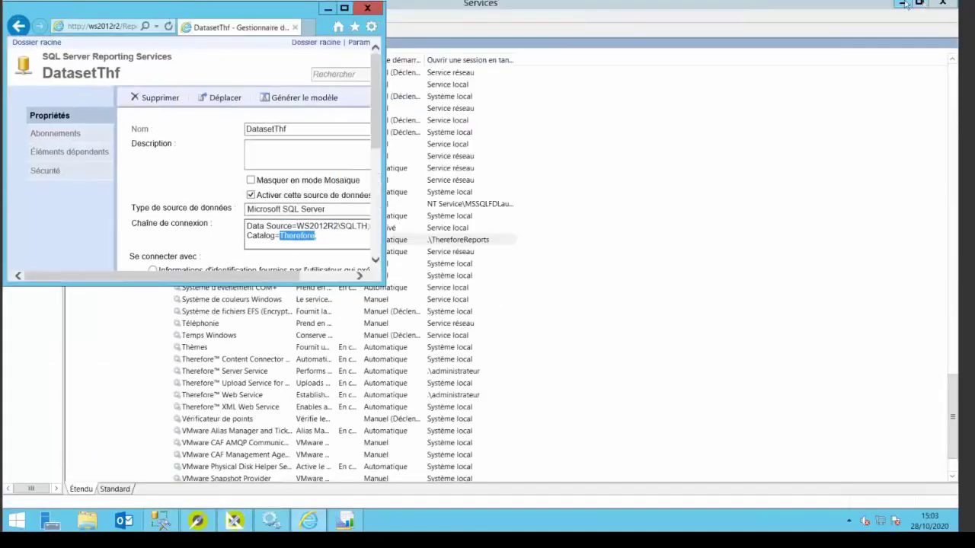
{"action": "left_click", "coordinate": [903, 3]}
{"action": "left_click", "coordinate": [904, 5]}
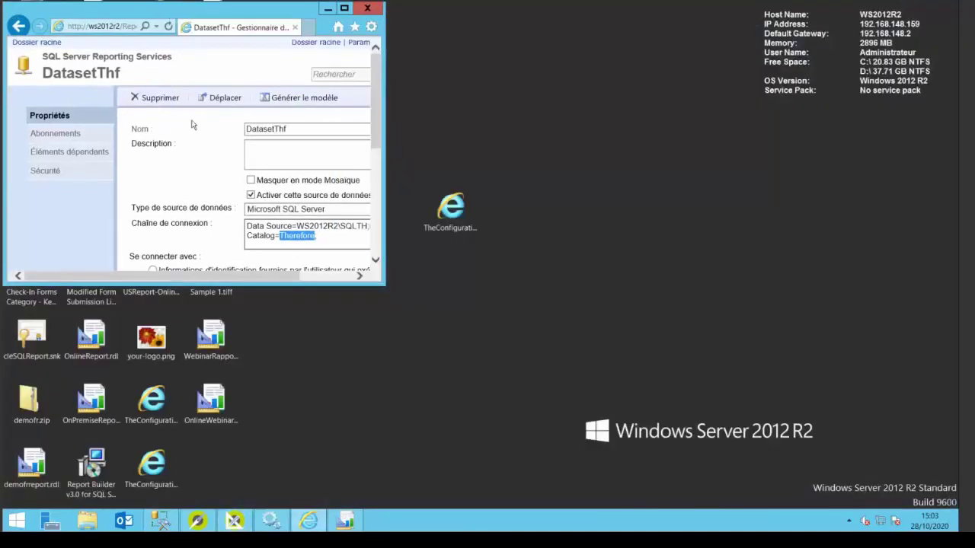
{"action": "left_click", "coordinate": [328, 9]}
{"action": "left_click", "coordinate": [211, 404]}
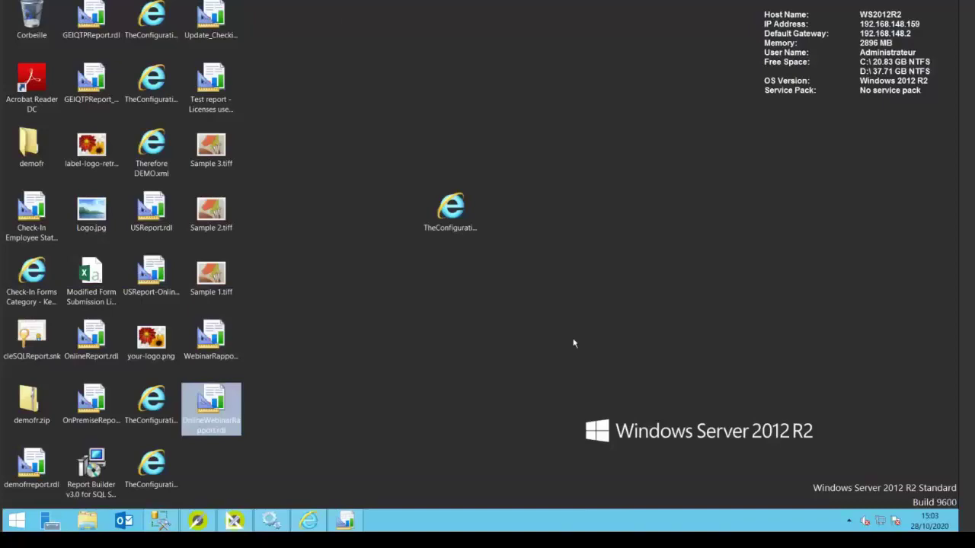
{"action": "left_click", "coordinate": [840, 4]}
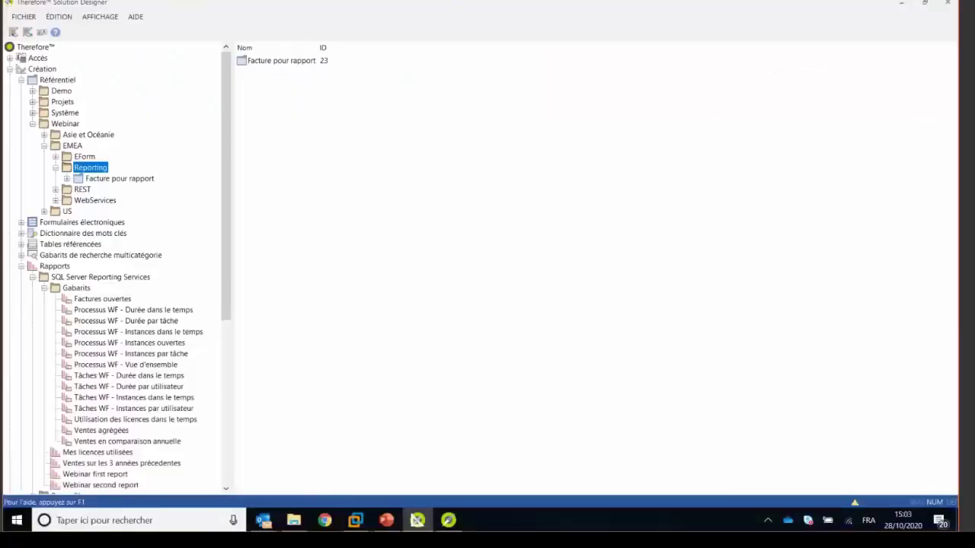
{"action": "key", "text": "super+d"}
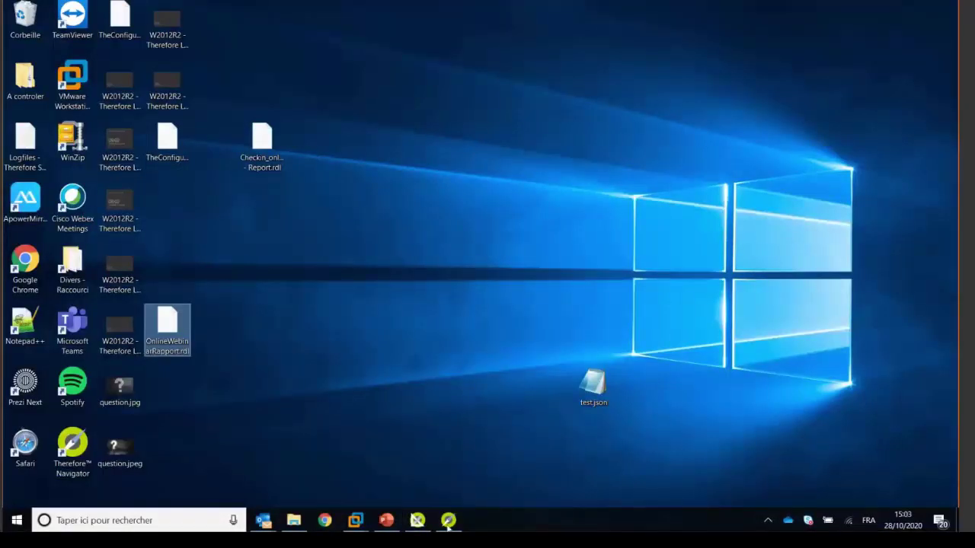
Switch to the online Therefore Solution Designer and add OnlineWebinarRapport.rdl as an existing report under SQL Server Reporting Services.
{"action": "left_click", "coordinate": [416, 521]}
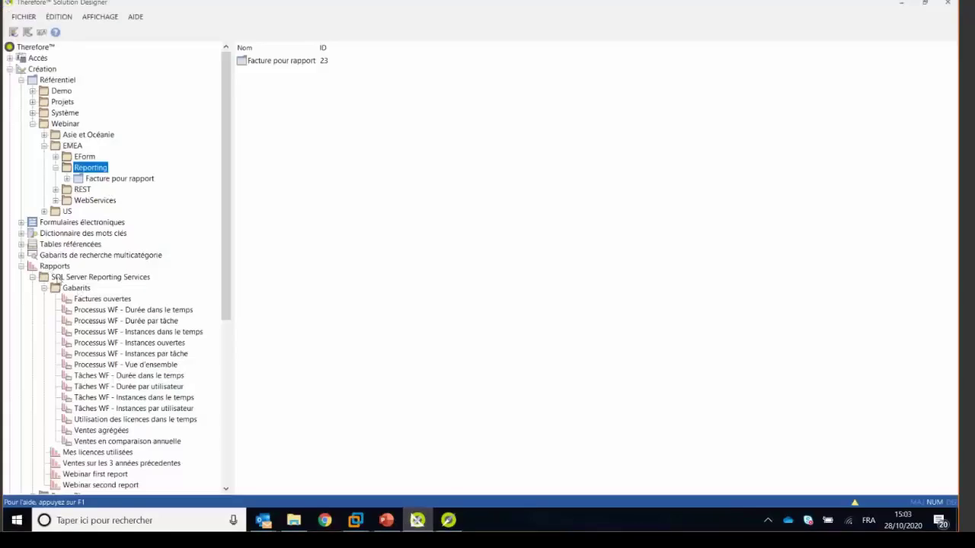
{"action": "right_click", "coordinate": [58, 278]}
{"action": "left_click", "coordinate": [118, 331]}
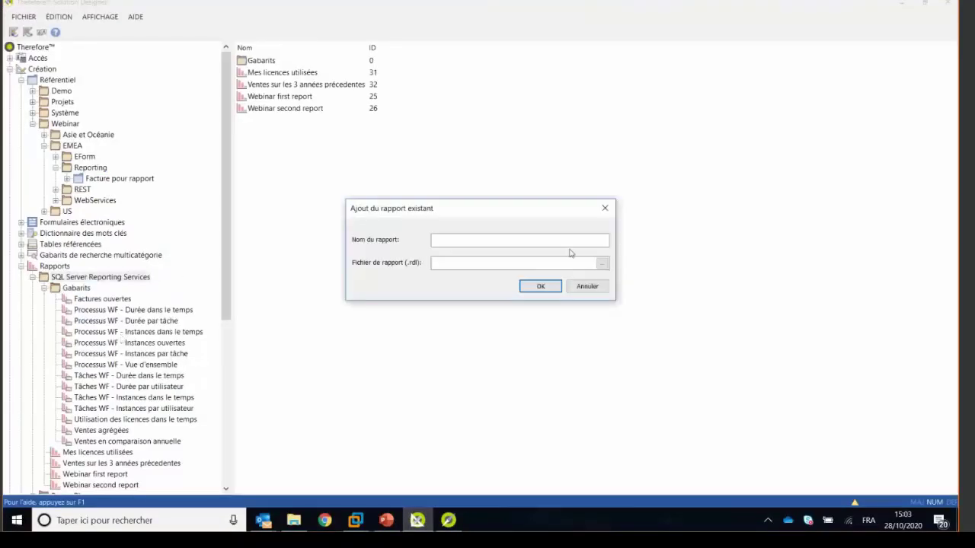
{"action": "left_click", "coordinate": [602, 263]}
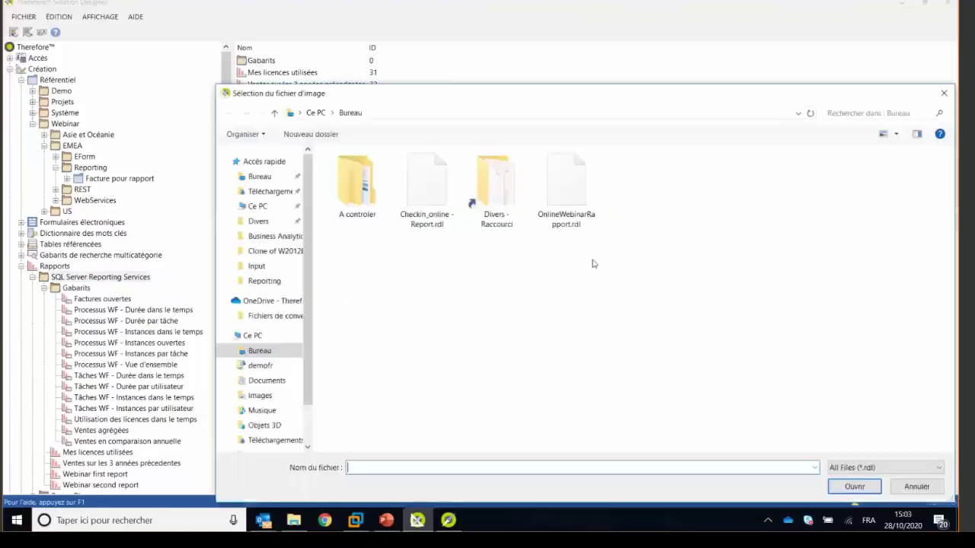
{"action": "double_click", "coordinate": [561, 214]}
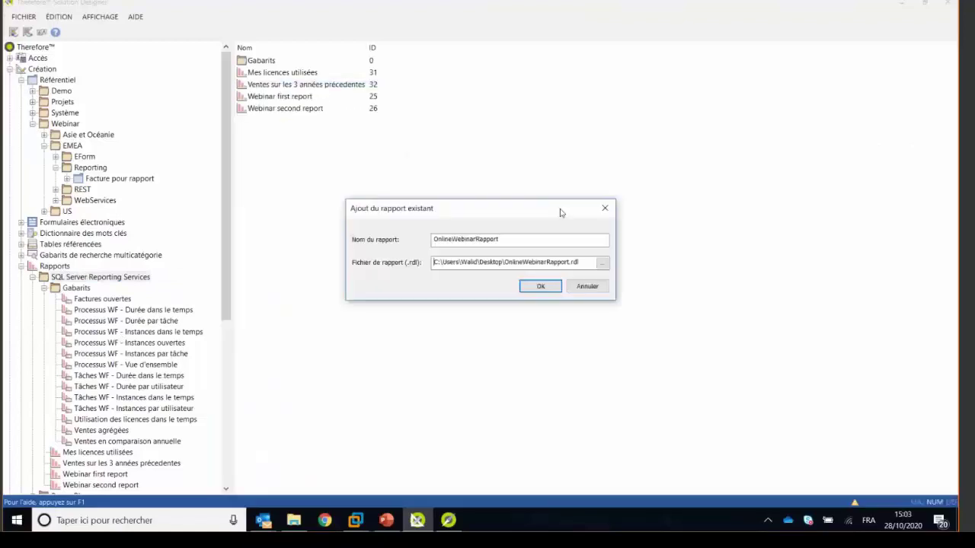
{"action": "left_click", "coordinate": [541, 286]}
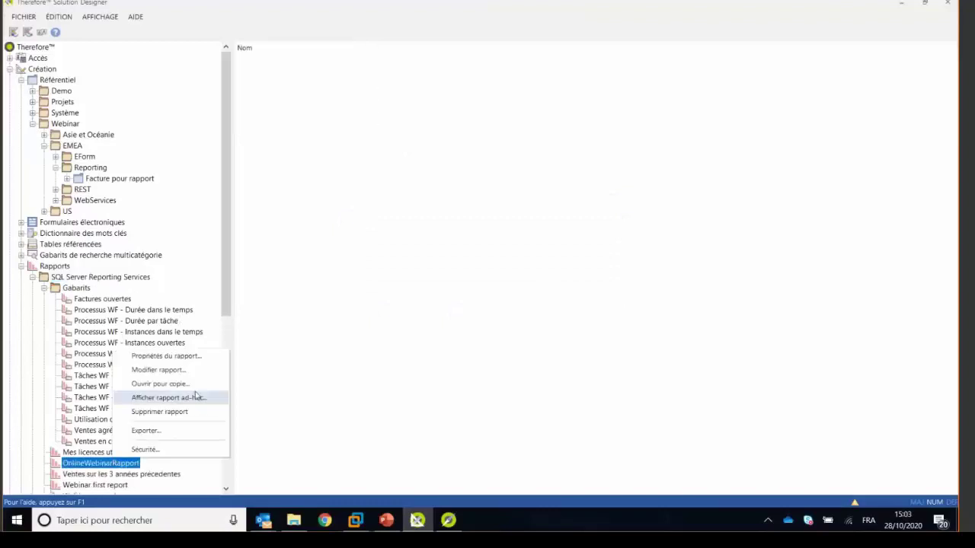
Try to display OnlineWebinarRapport as an ad-hoc report.
{"action": "left_click", "coordinate": [188, 397]}
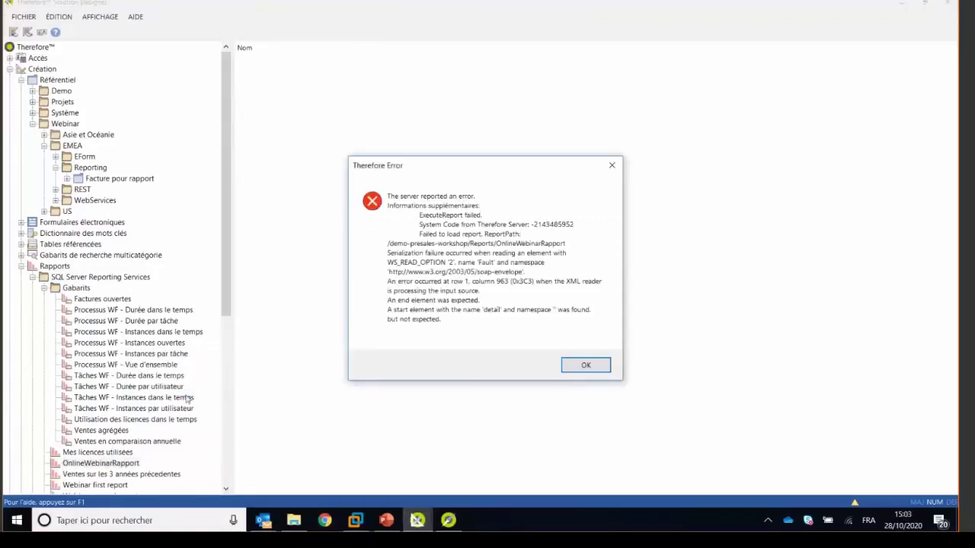
{"action": "left_click", "coordinate": [590, 366]}
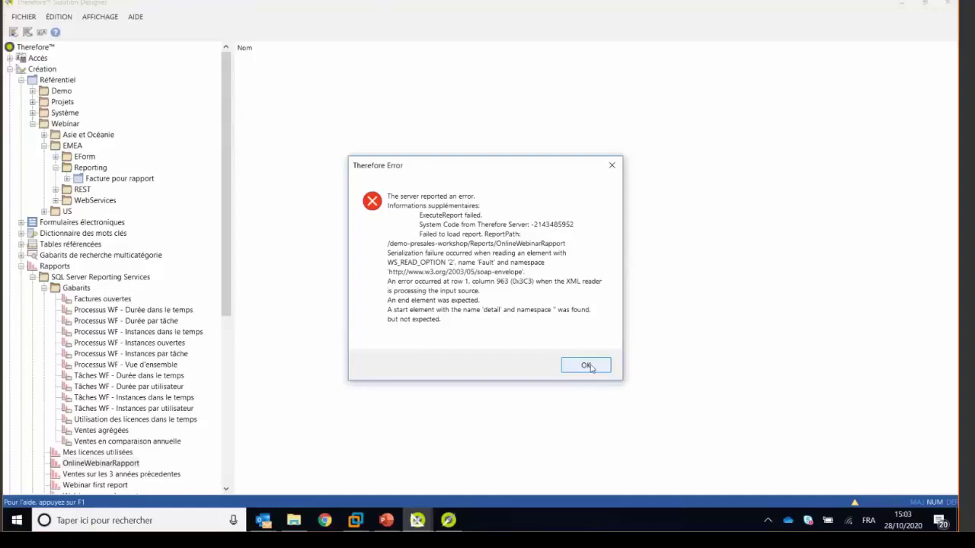
{"action": "left_click", "coordinate": [587, 366]}
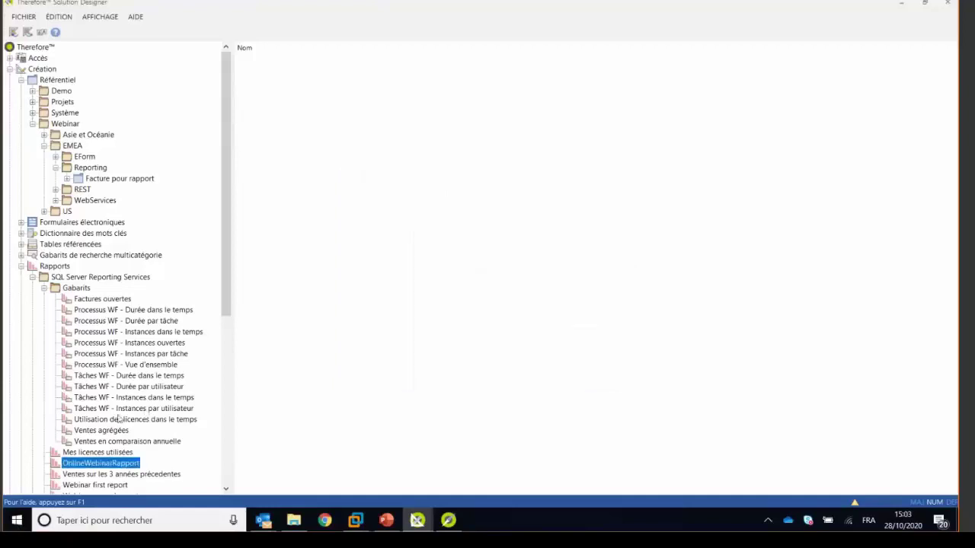
Examine the Facture pour rapport category and the reports listed under SQL Server Reporting Services.
{"action": "left_click_drag", "start_coordinate": [225, 223], "coordinate": [228, 274]}
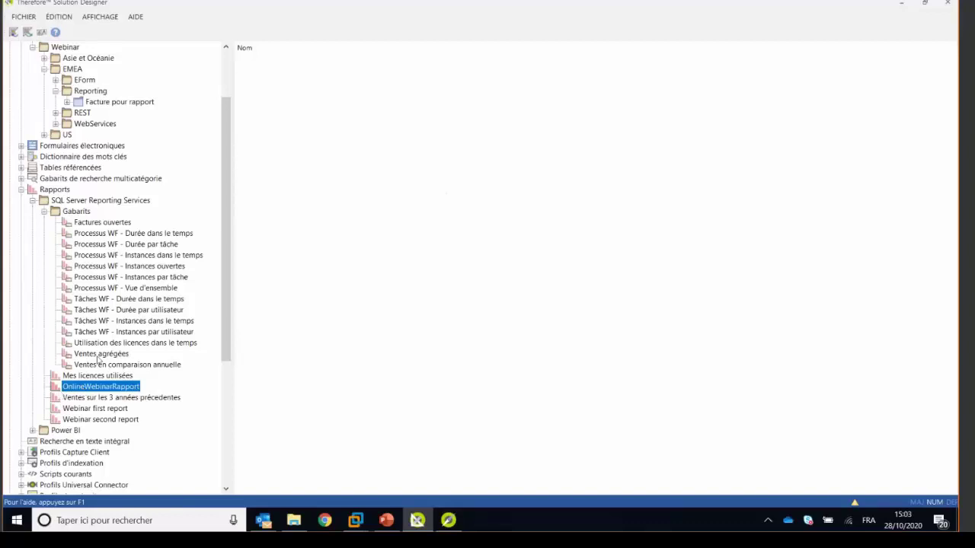
{"action": "left_click", "coordinate": [120, 102]}
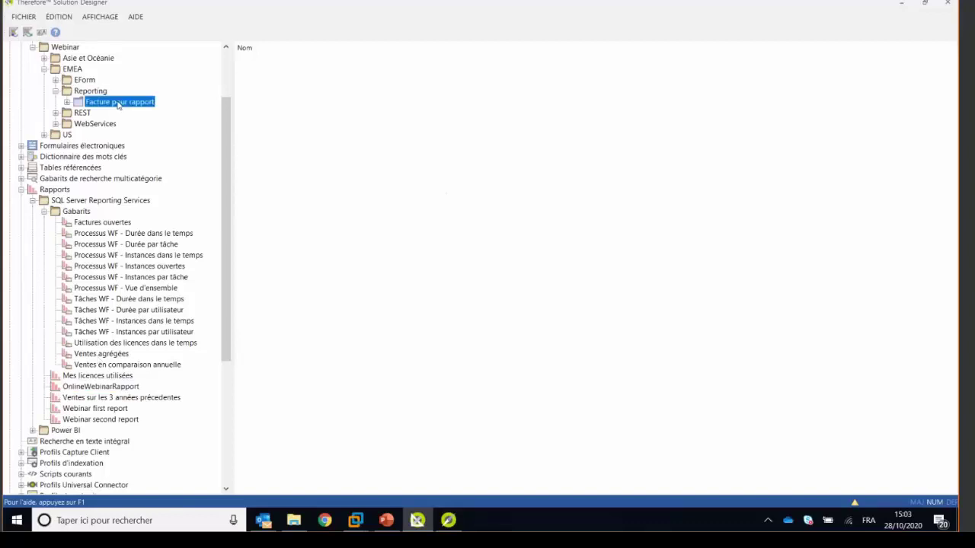
{"action": "scroll", "coordinate": [225, 157], "scroll_direction": "up", "scroll_amount": 3}
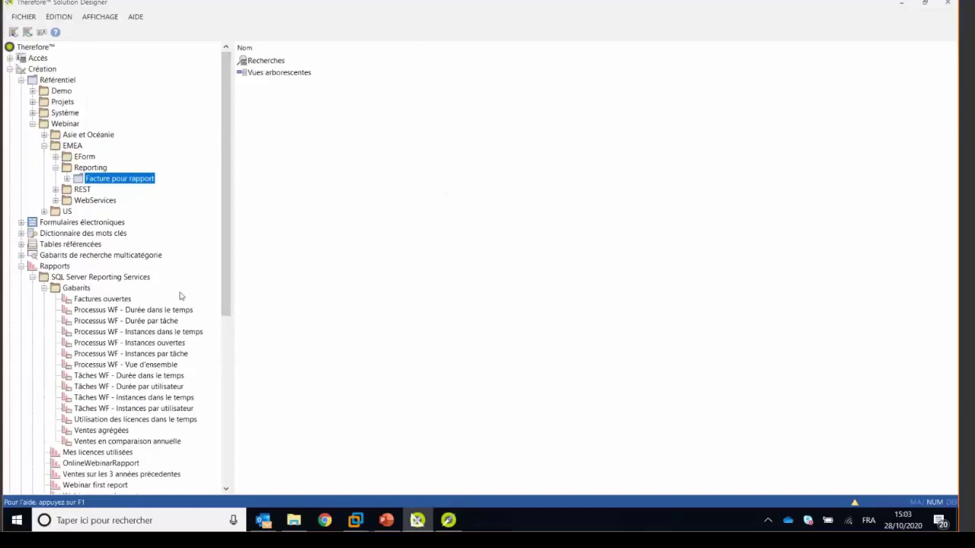
{"action": "scroll", "coordinate": [130, 316], "scroll_direction": "down", "scroll_amount": 4}
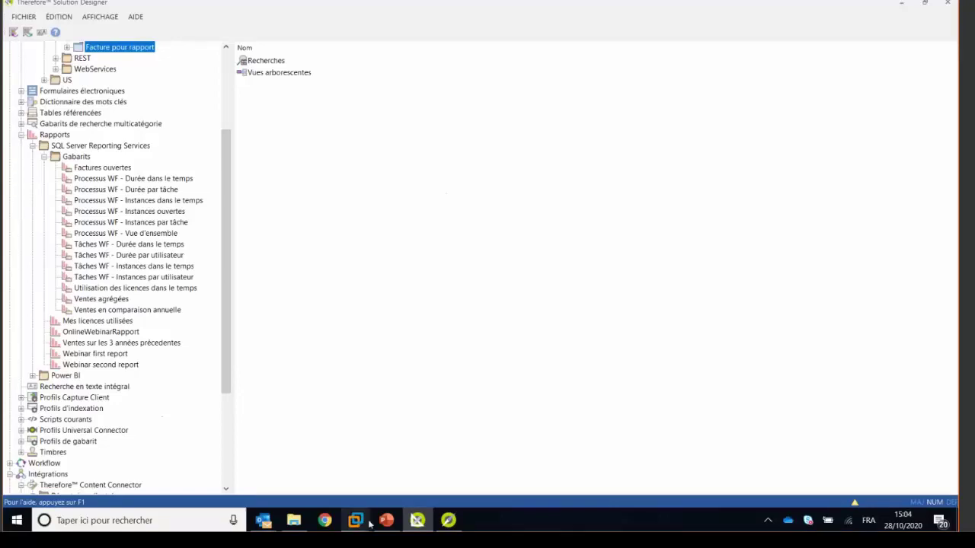
Switch to the W2012R2 virtual machine, open demofr.sql from the demofr folder in SQL Server Management Studio and list the DemoFR tables.
{"action": "mouse_move", "coordinate": [355, 521]}
{"action": "left_click", "coordinate": [391, 452]}
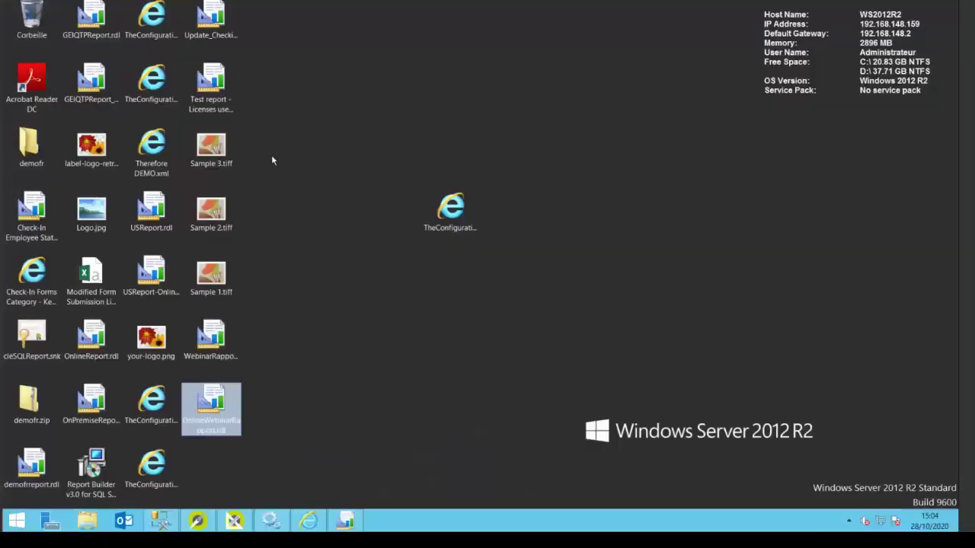
{"action": "double_click", "coordinate": [32, 146]}
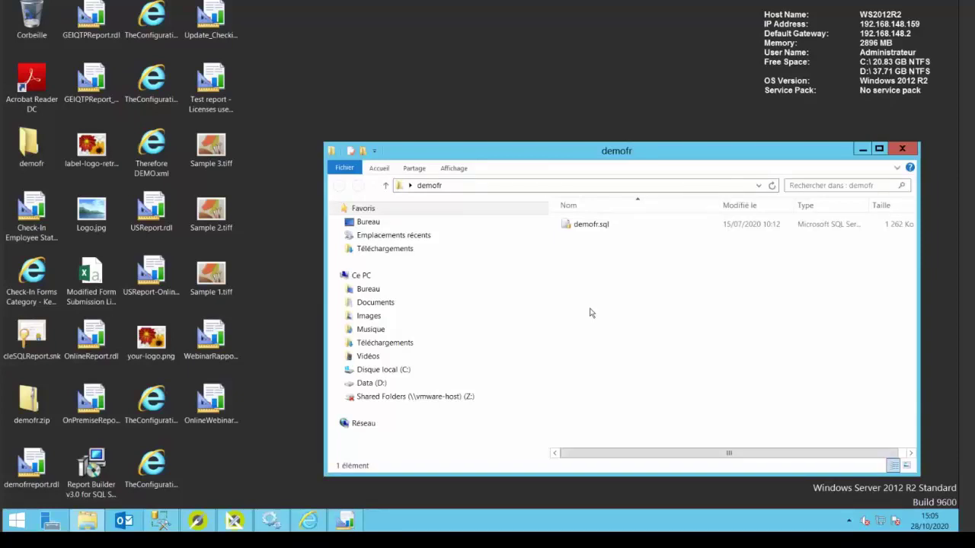
{"action": "double_click", "coordinate": [586, 224]}
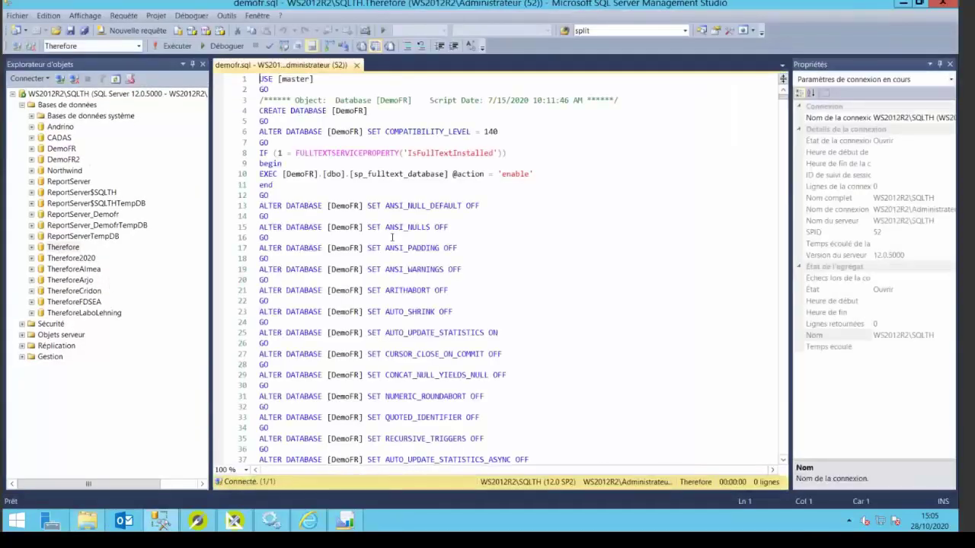
{"action": "double_click", "coordinate": [62, 149]}
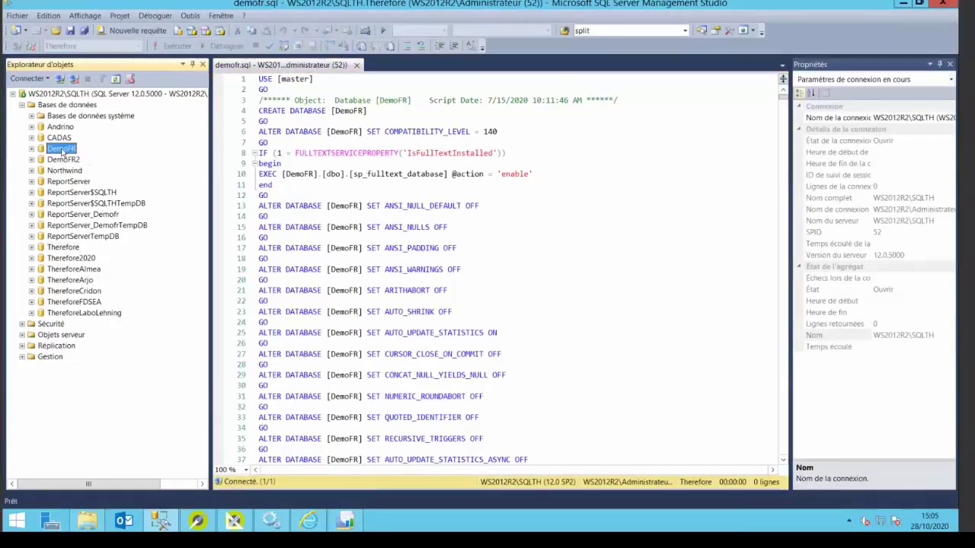
{"action": "double_click", "coordinate": [67, 170]}
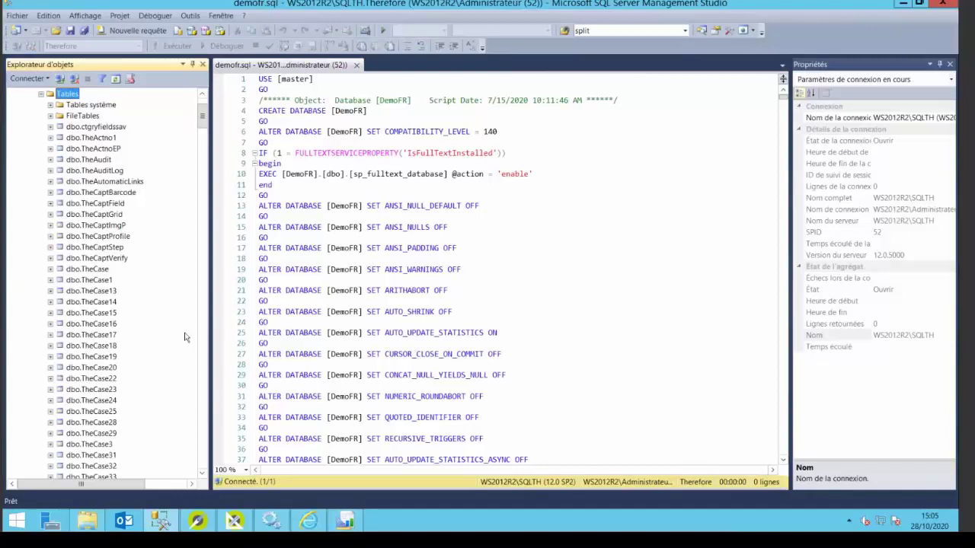
Switch to Internet Explorer, maximize it and go to the Reporting Services root folder (Dossier racine).
{"action": "left_click", "coordinate": [308, 520]}
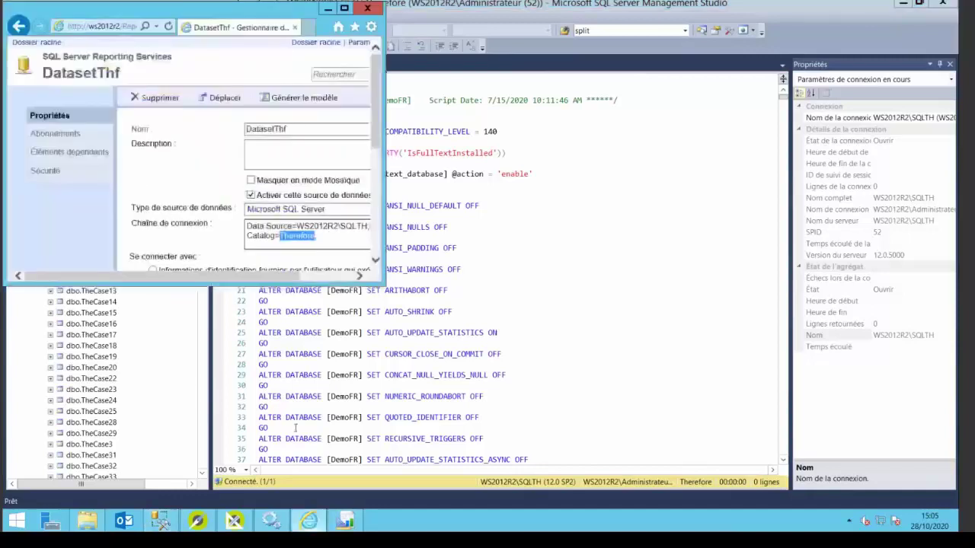
{"action": "left_click", "coordinate": [344, 7]}
{"action": "left_click", "coordinate": [33, 37]}
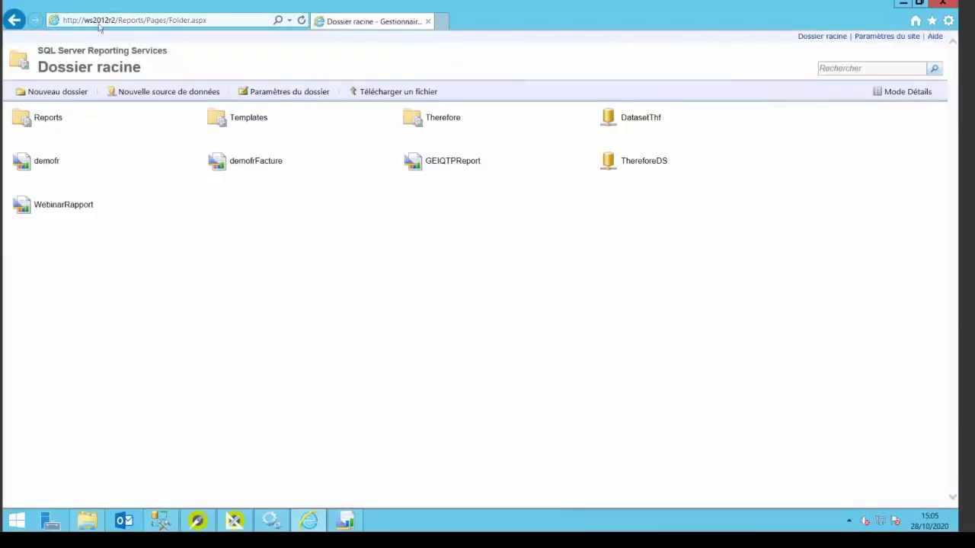
Connect Reporting Services Configuration Manager to the SQLTH instance on WS2012R2, check the Web service and Report Manager URLs, and return to the browser.
{"action": "left_click", "coordinate": [17, 520]}
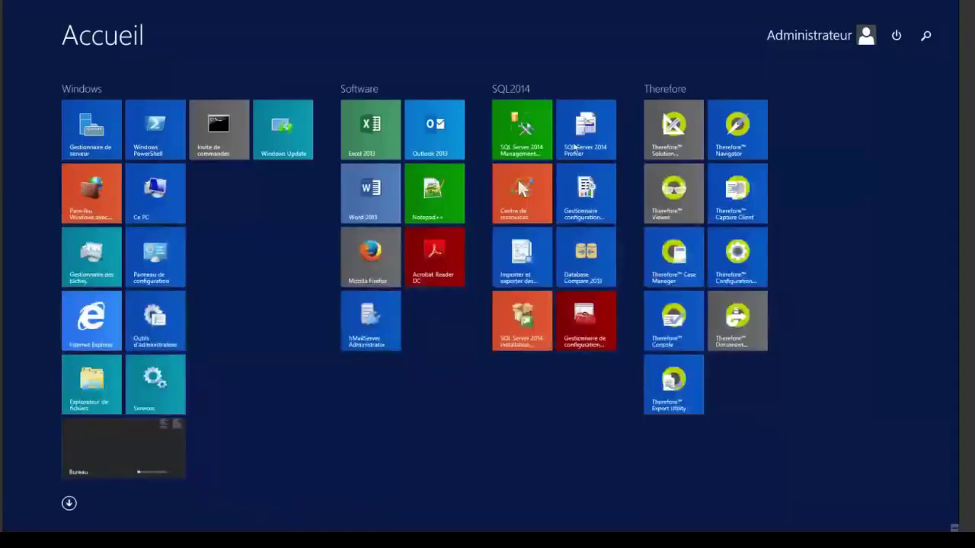
{"action": "left_click", "coordinate": [595, 193]}
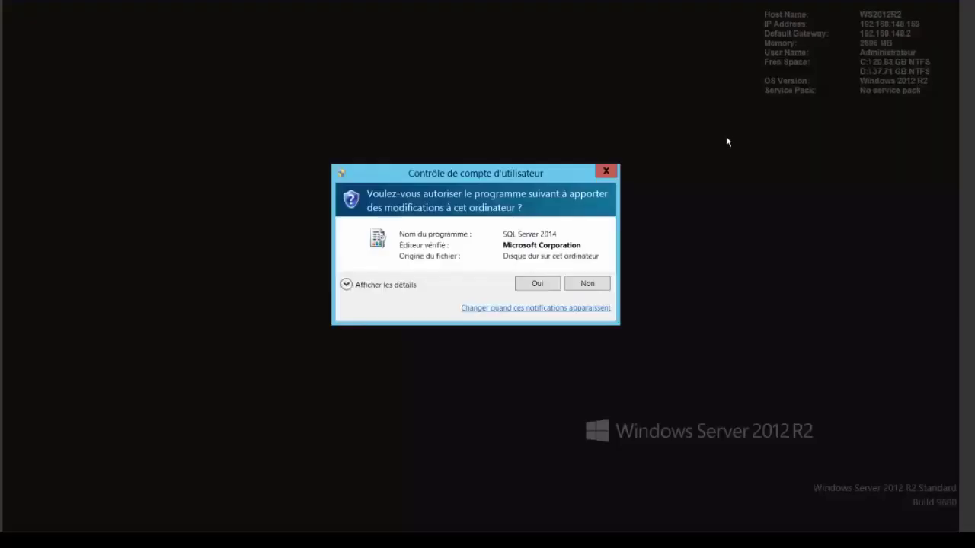
{"action": "left_click", "coordinate": [541, 277]}
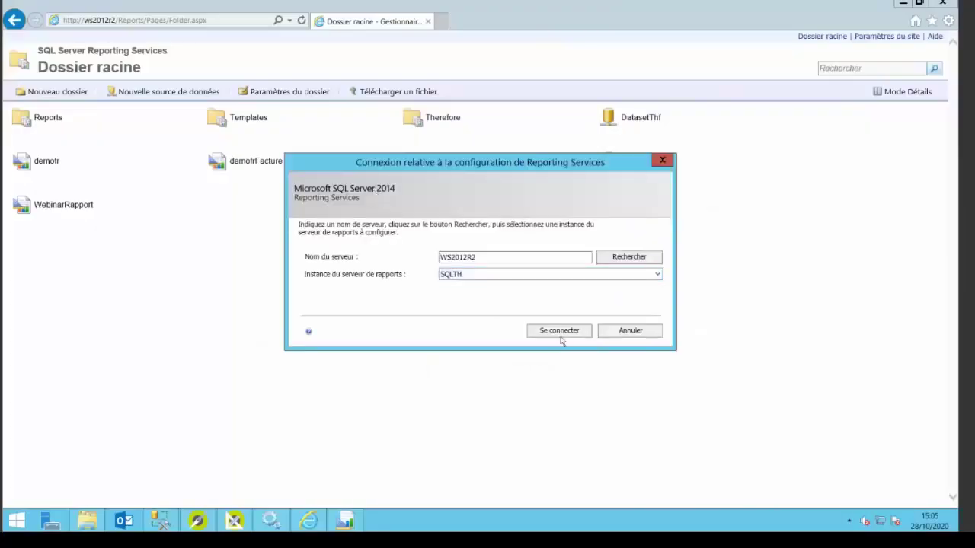
{"action": "left_click", "coordinate": [560, 332]}
{"action": "left_click", "coordinate": [314, 213]}
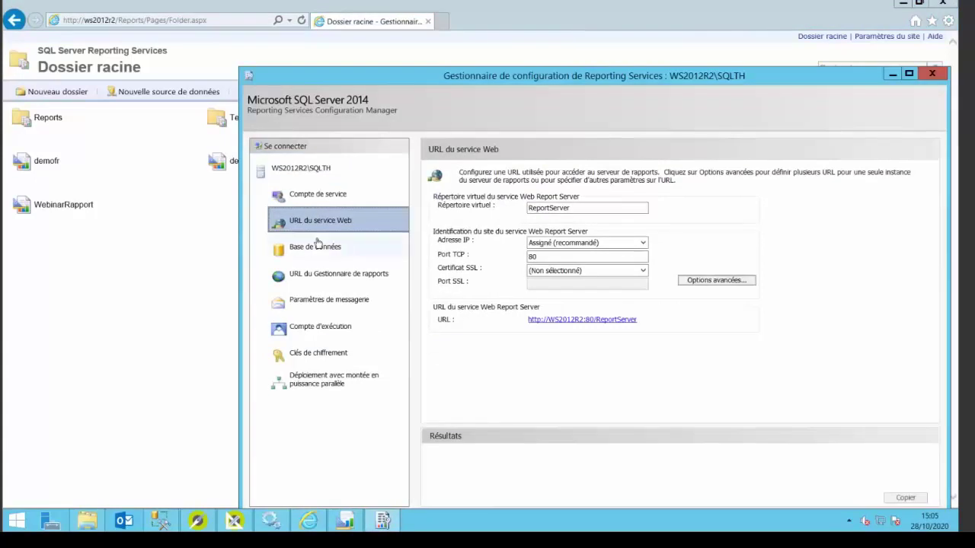
{"action": "left_click", "coordinate": [323, 275]}
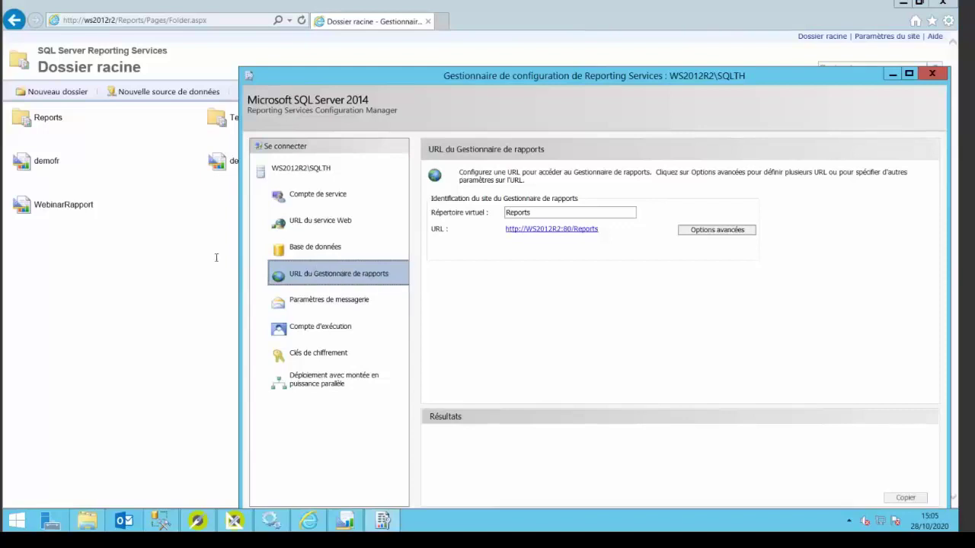
{"action": "left_click", "coordinate": [157, 310]}
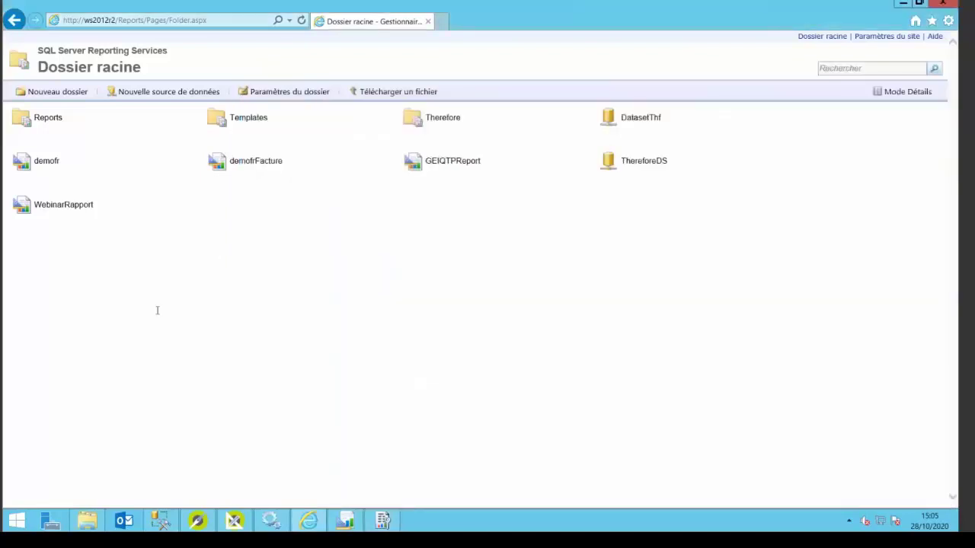
View the blank new data source form and cancel it, and inspect the Demofr catalog in ThereforeDS's connection string.
{"action": "left_click", "coordinate": [189, 93]}
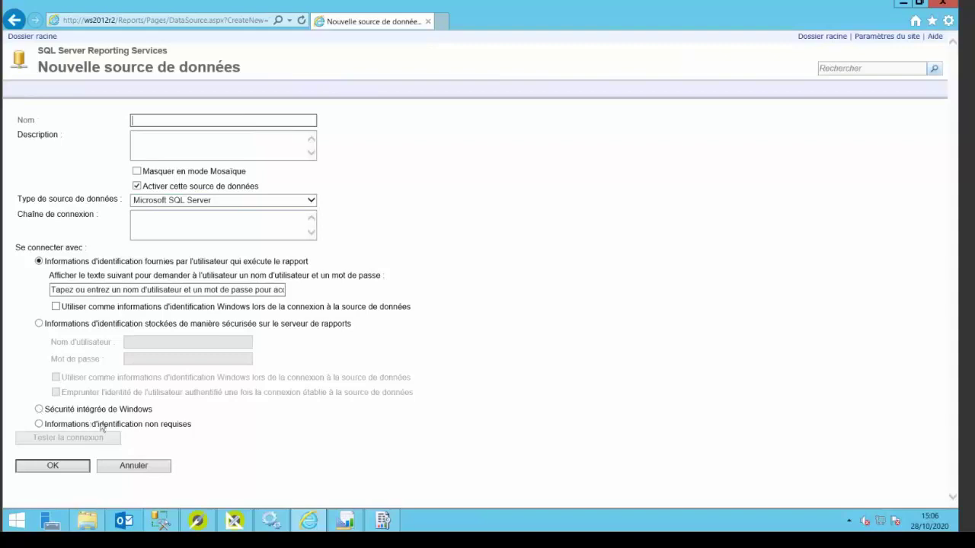
{"action": "left_click", "coordinate": [133, 467]}
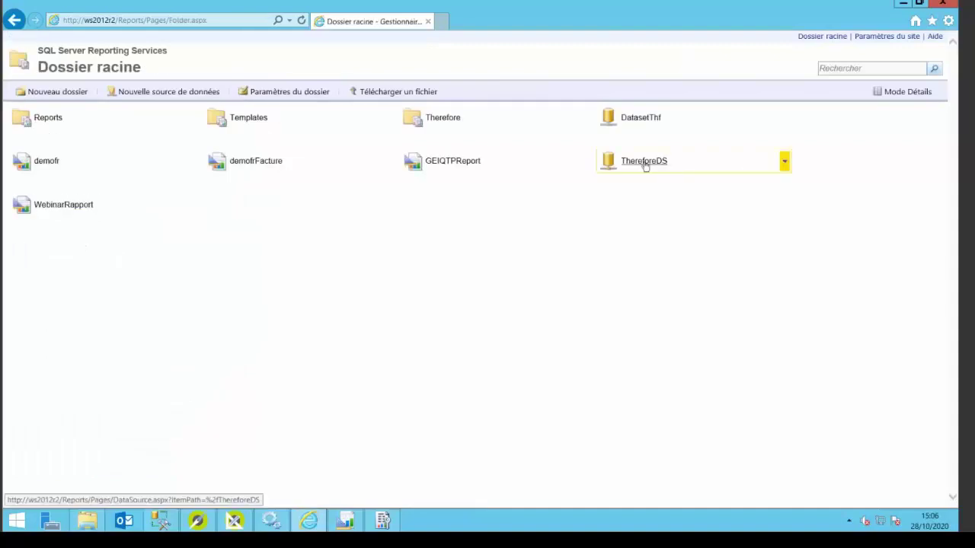
{"action": "left_click", "coordinate": [643, 161]}
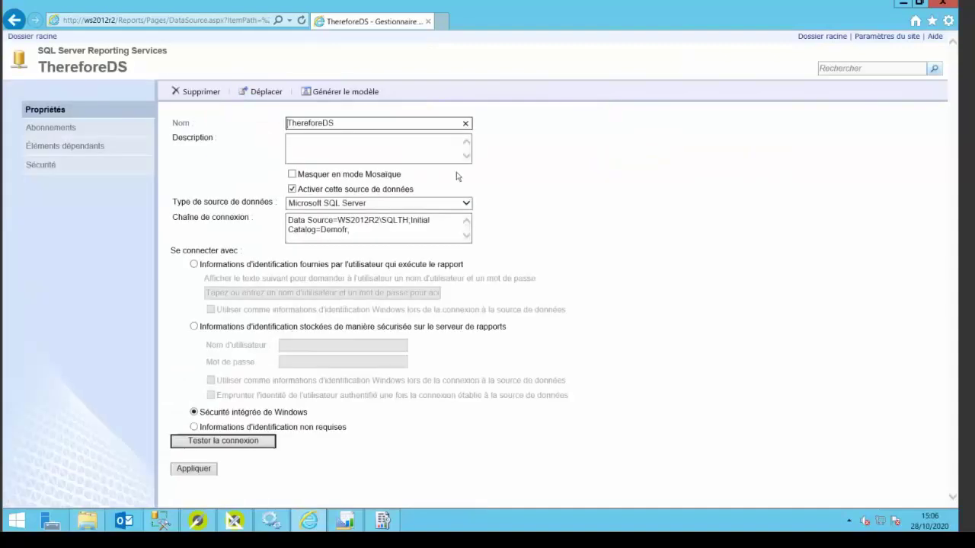
{"action": "double_click", "coordinate": [342, 233]}
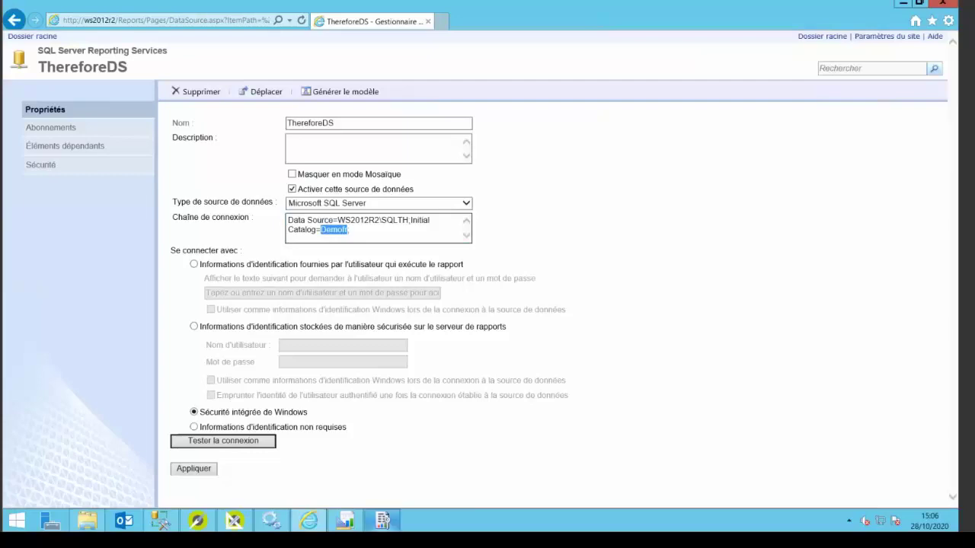
Switch to Report Builder and start a new report with the chart wizard.
{"action": "left_click", "coordinate": [271, 521]}
{"action": "key", "text": "super+Tab"}
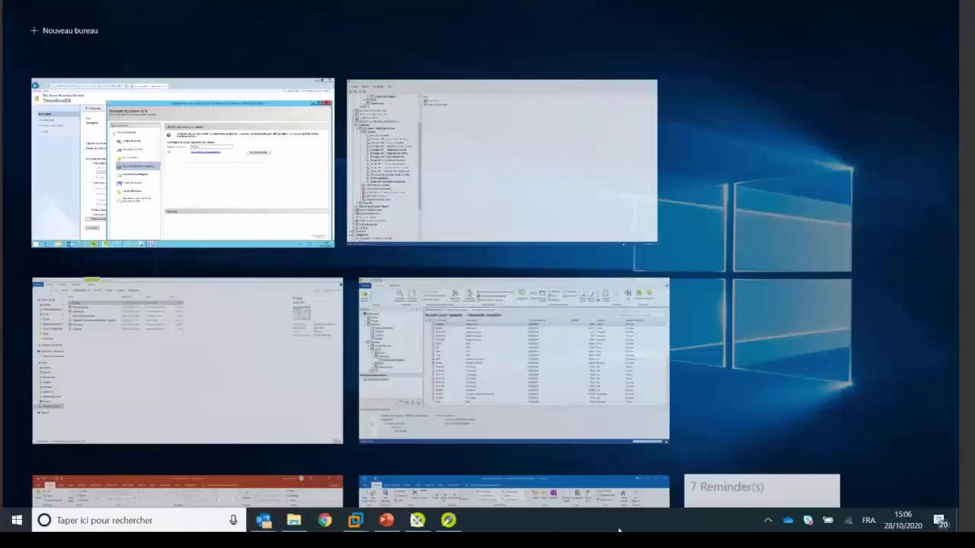
{"action": "left_click", "coordinate": [190, 164]}
{"action": "left_click", "coordinate": [382, 521]}
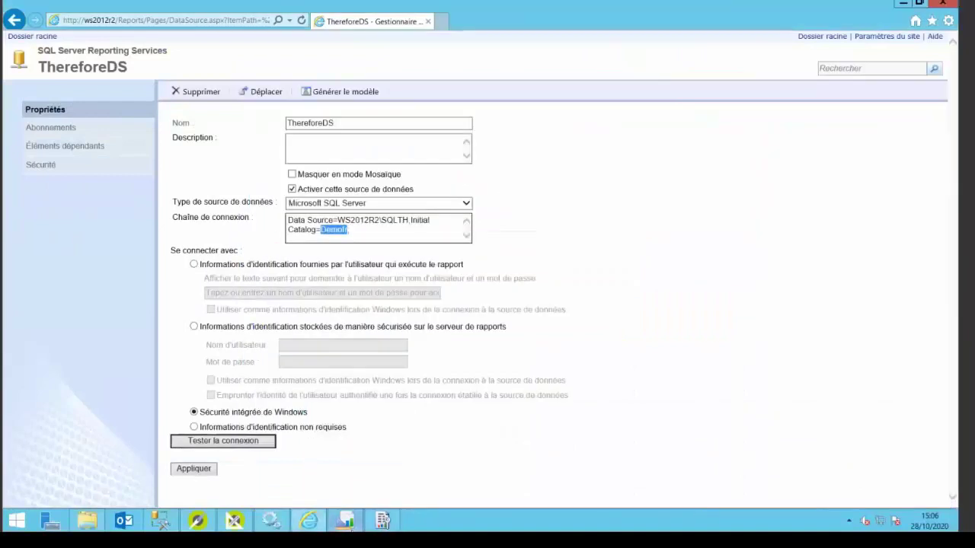
{"action": "left_click", "coordinate": [346, 521]}
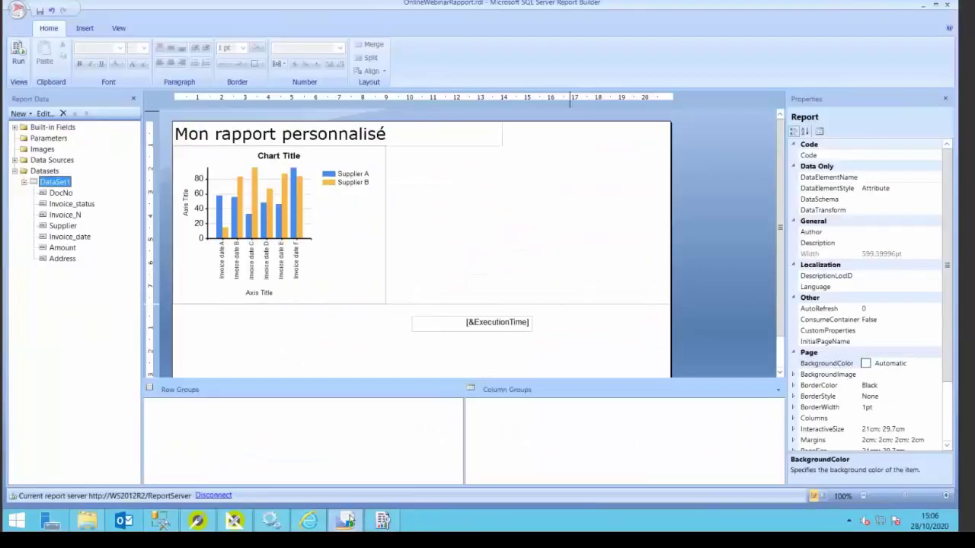
{"action": "left_click", "coordinate": [17, 12]}
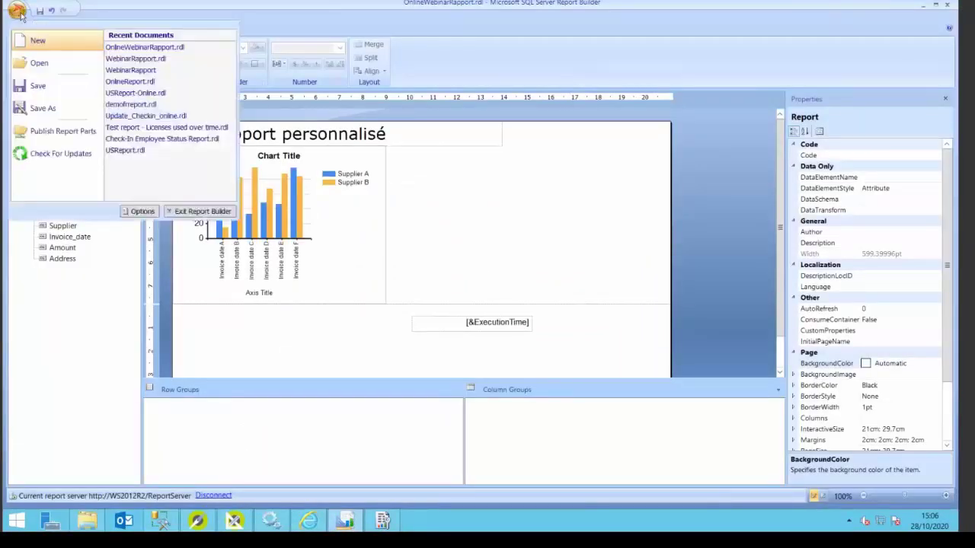
{"action": "left_click", "coordinate": [54, 41]}
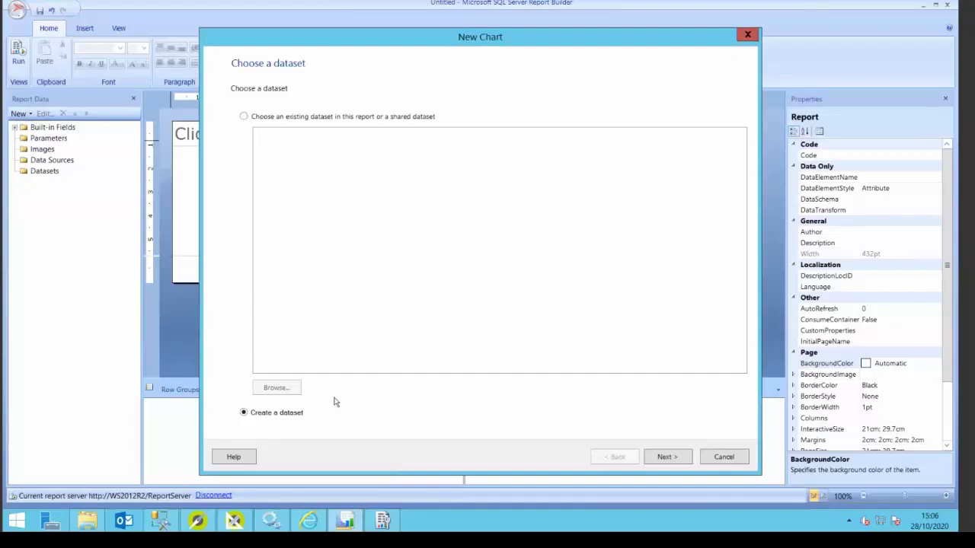
Choose to create a dataset, view the data sources available on the report server and use the ThereforeDS connection.
{"action": "left_click", "coordinate": [666, 456]}
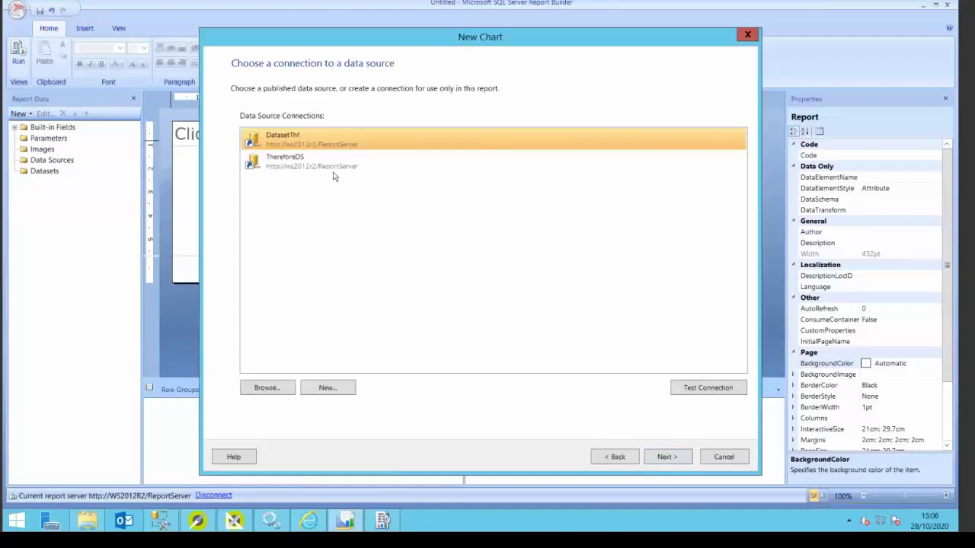
{"action": "left_click", "coordinate": [267, 388]}
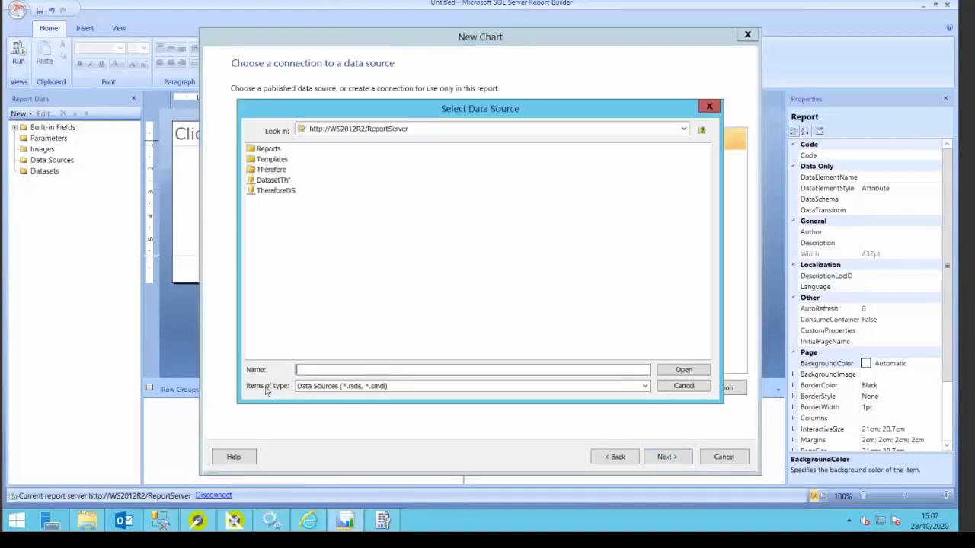
{"action": "left_click", "coordinate": [684, 388]}
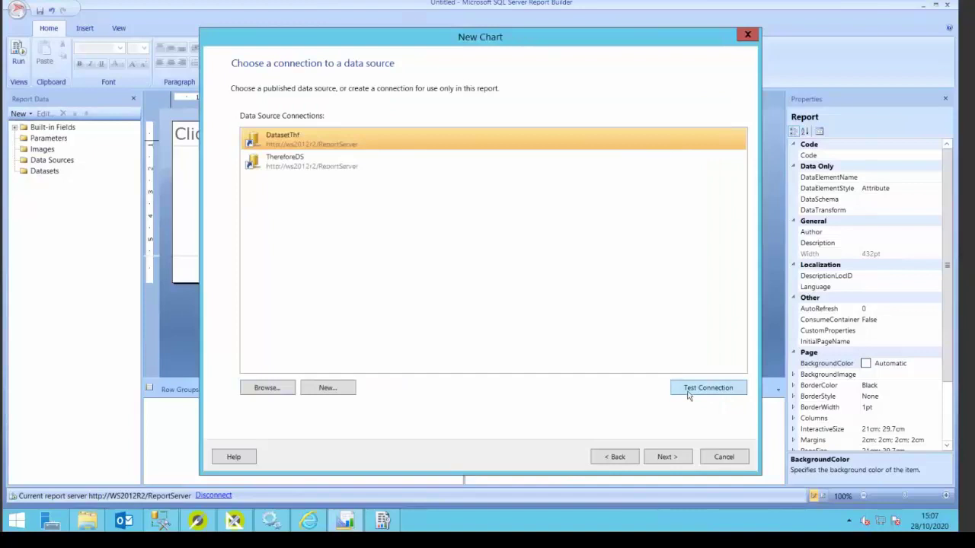
{"action": "left_click", "coordinate": [304, 163]}
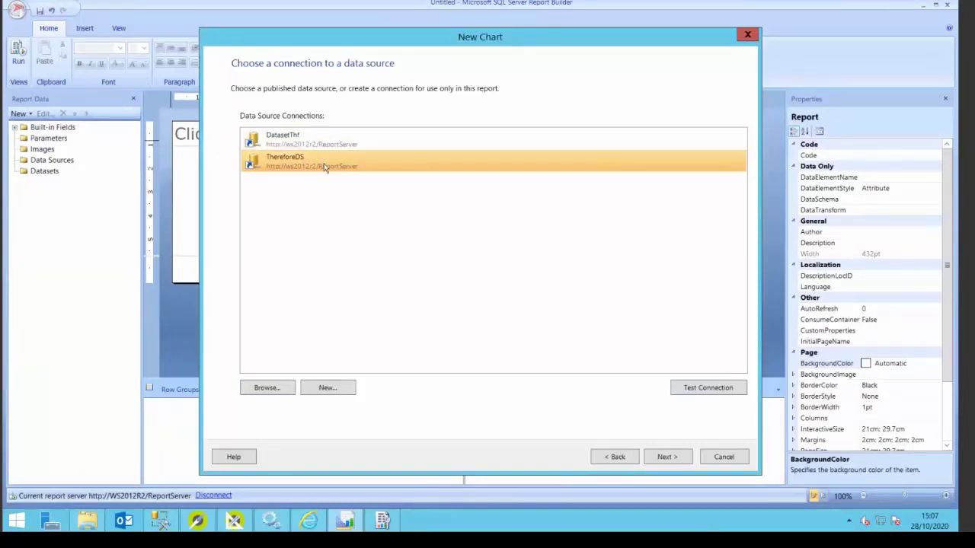
{"action": "left_click", "coordinate": [666, 457]}
Expand the database tables in the query designer and look through the TheCat tables.
{"action": "left_click", "coordinate": [246, 156]}
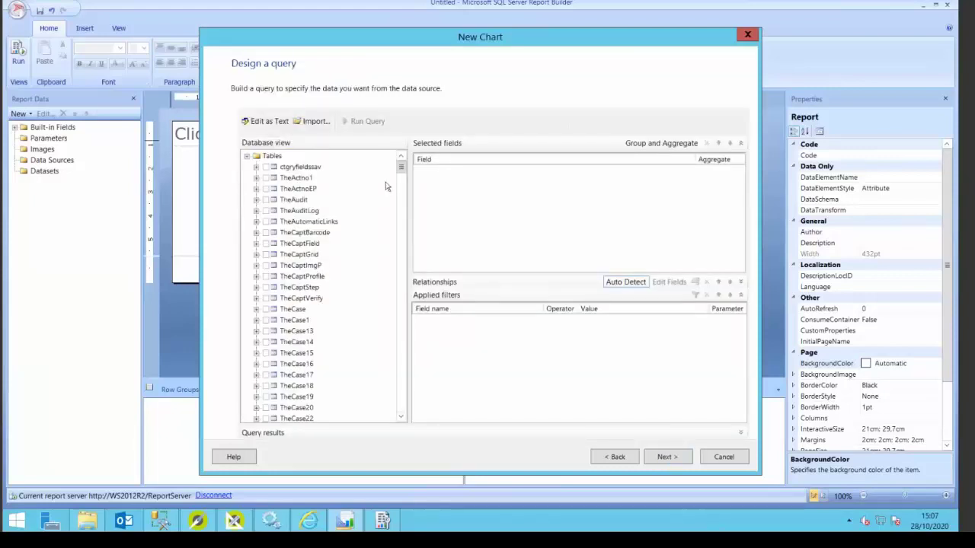
{"action": "left_click", "coordinate": [402, 192]}
{"action": "left_click_drag", "start_coordinate": [402, 192], "coordinate": [407, 227]}
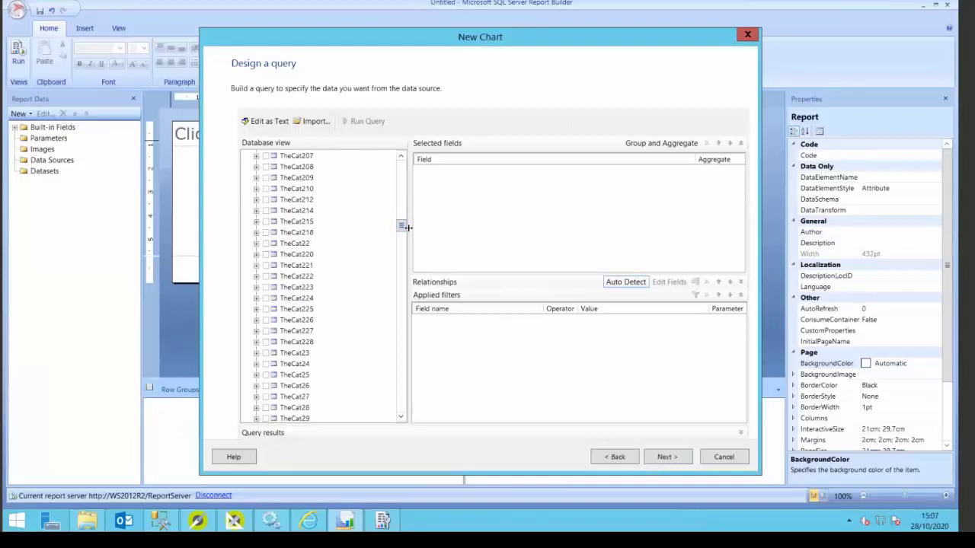